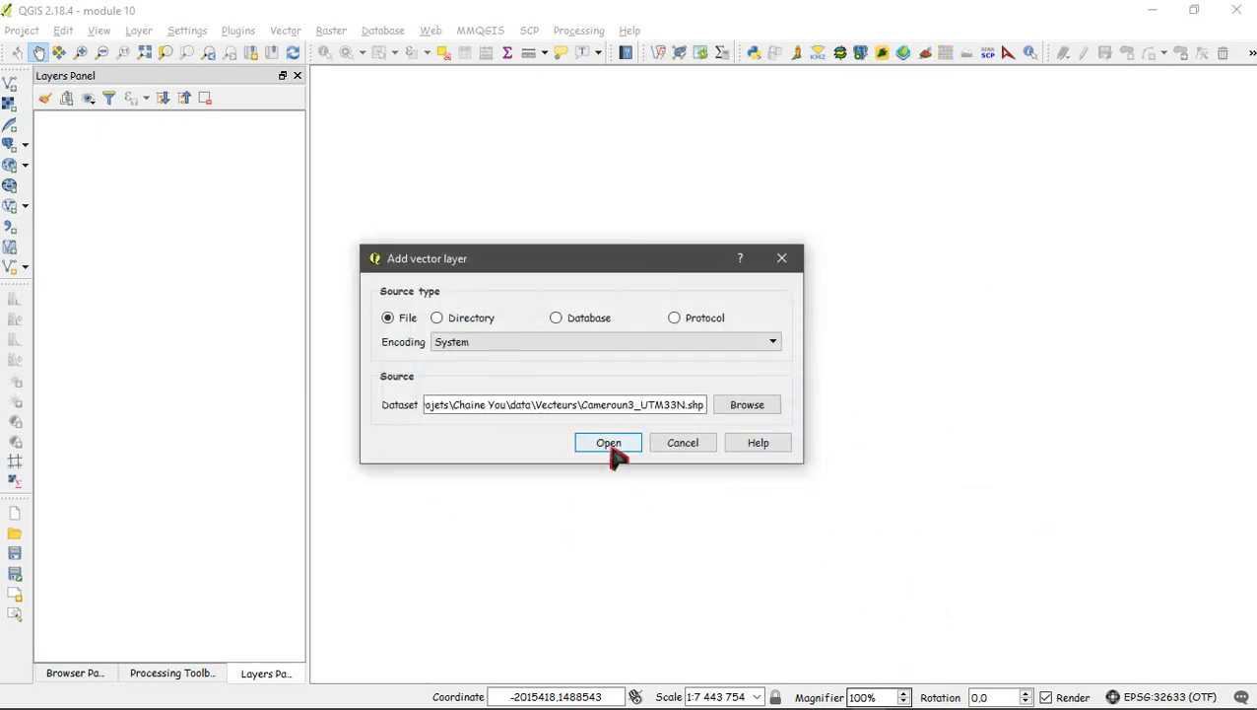
- Add the vector layers Cameroun3_UTM33N.shp, infrastructures_33N.shp and Réseau routier_UTM33N.shp from the Vecteurs folder to the project
click(609, 445)
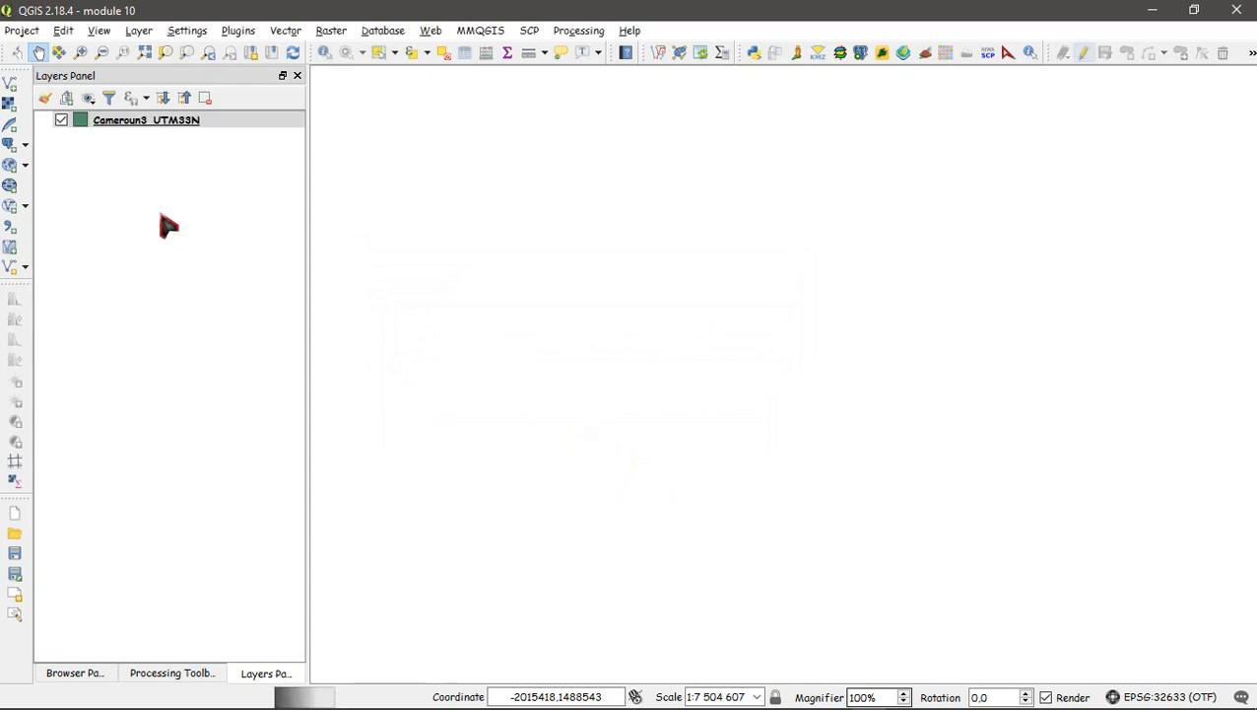
click(12, 98)
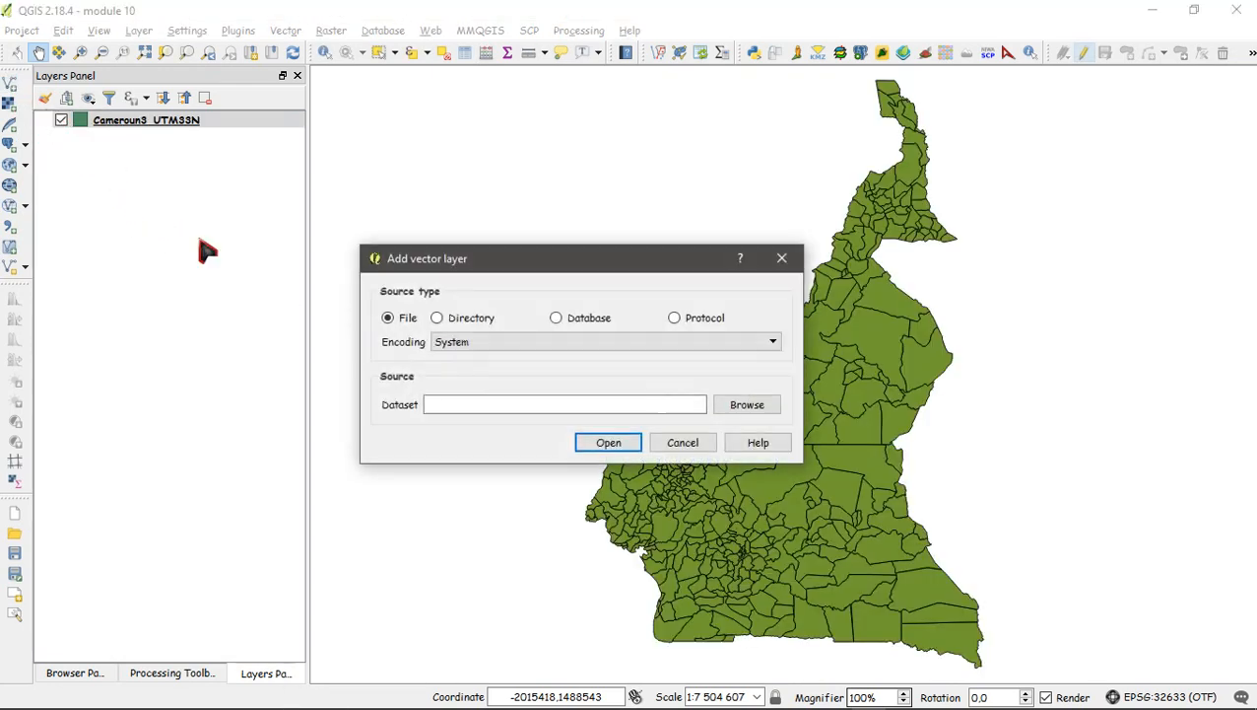
click(734, 408)
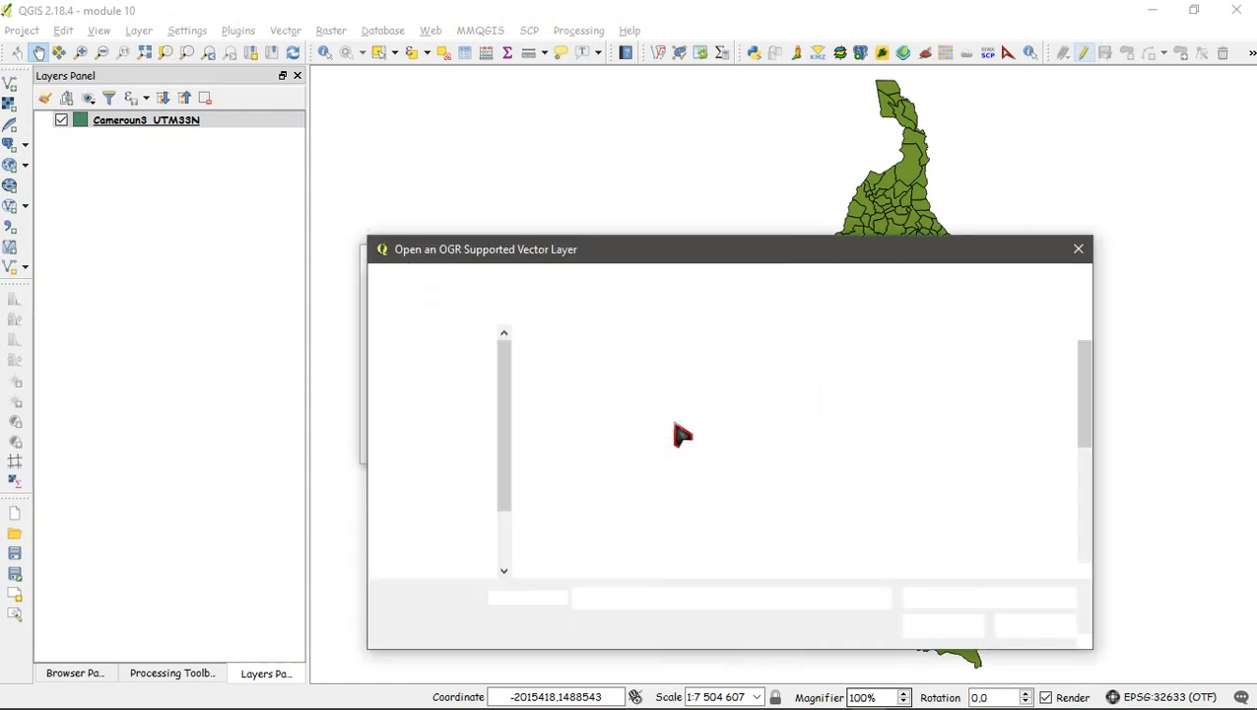
scroll(668, 526, down, 1)
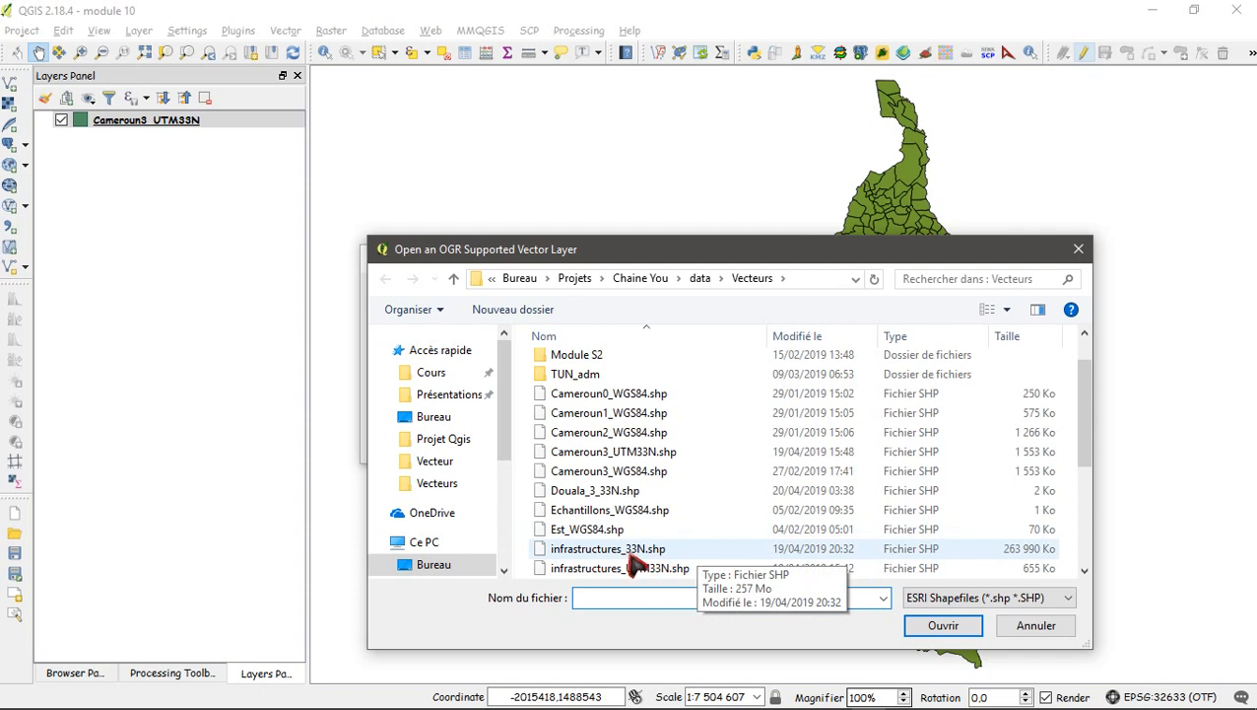
scroll(674, 535, down, 3)
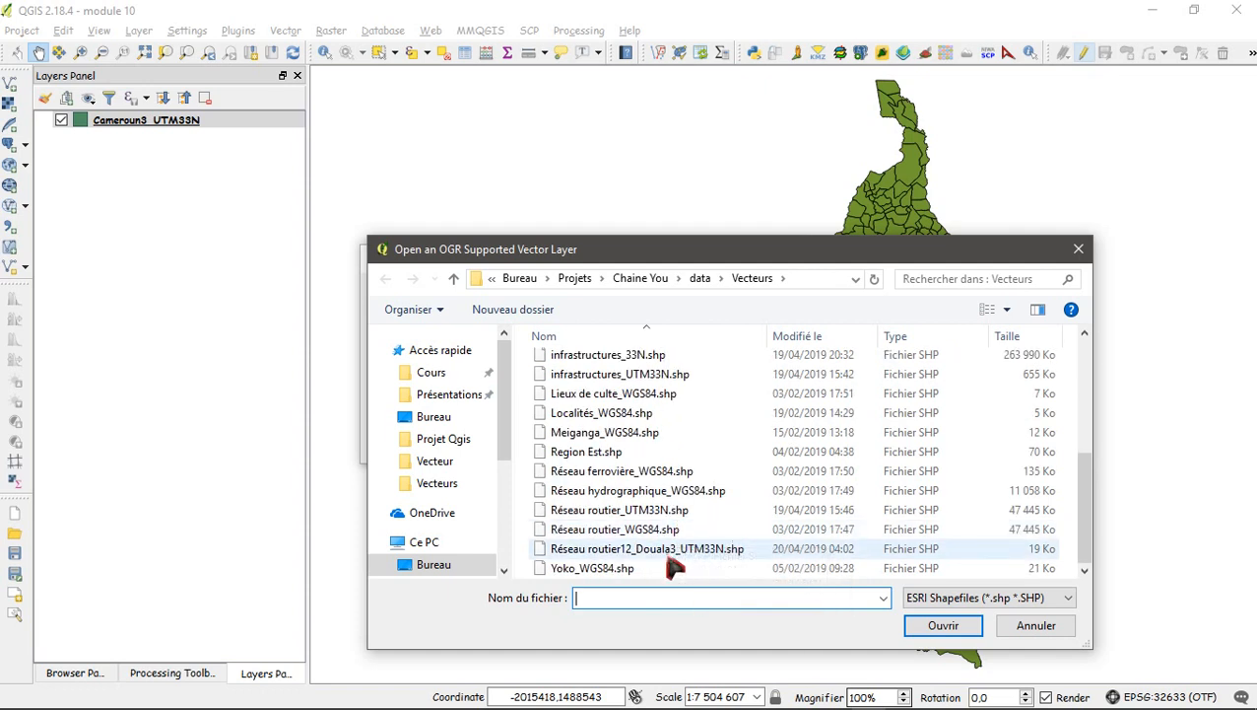
click(656, 511)
scroll(751, 484, up, 2)
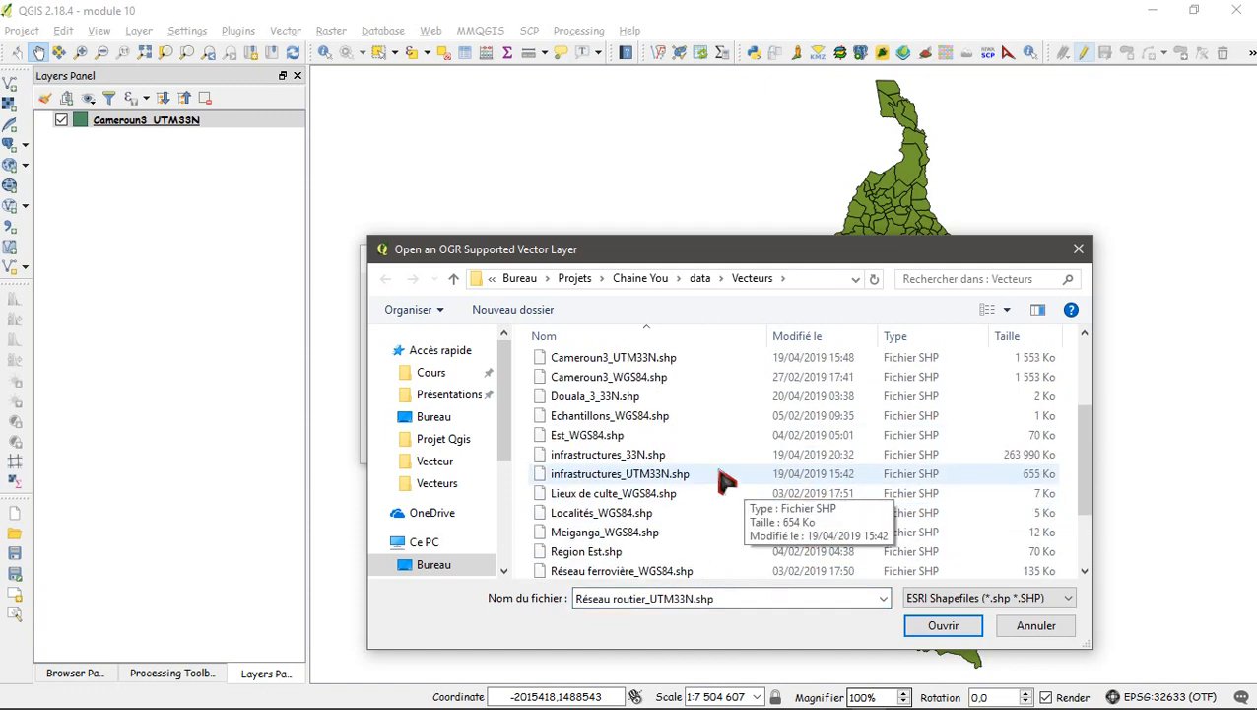
ctrl+click(592, 456)
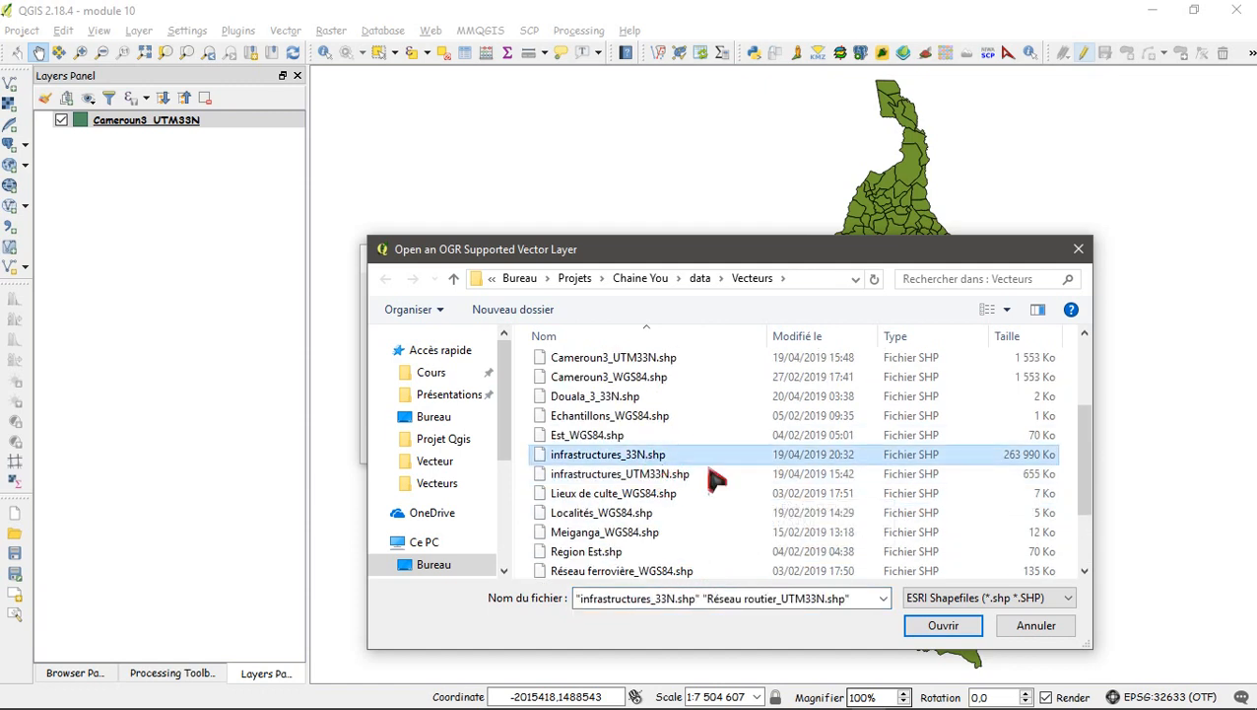
click(948, 627)
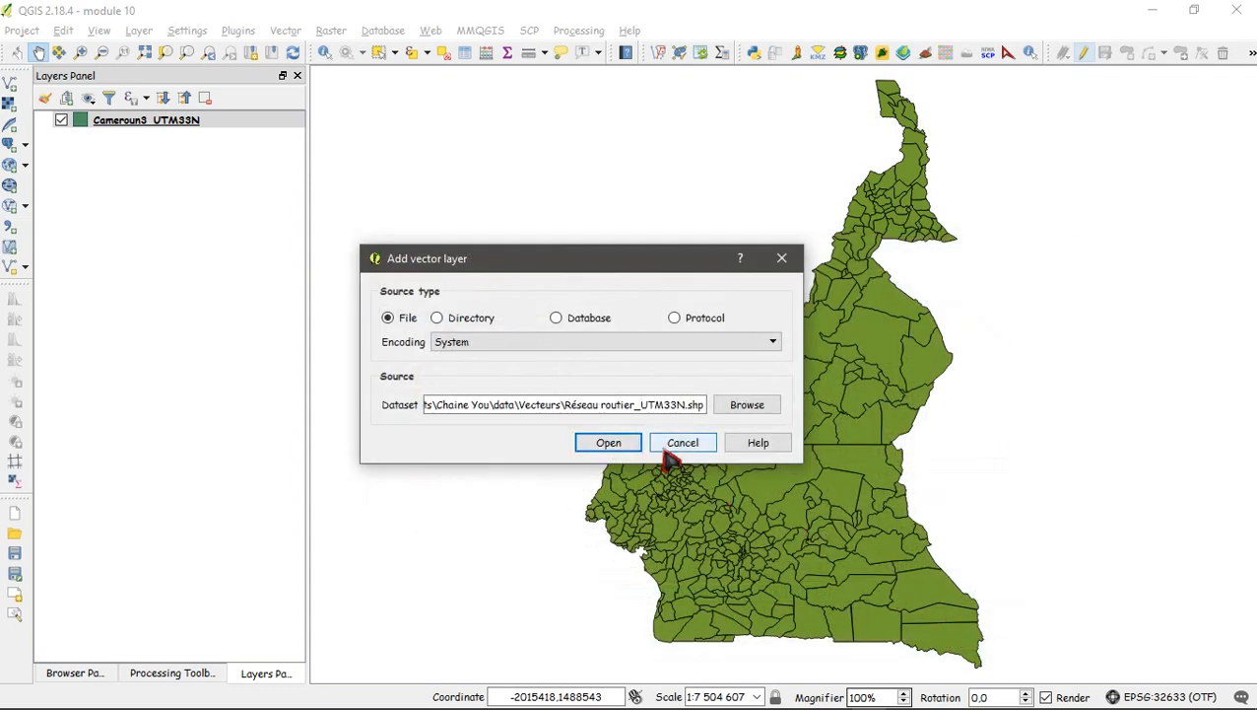
click(606, 446)
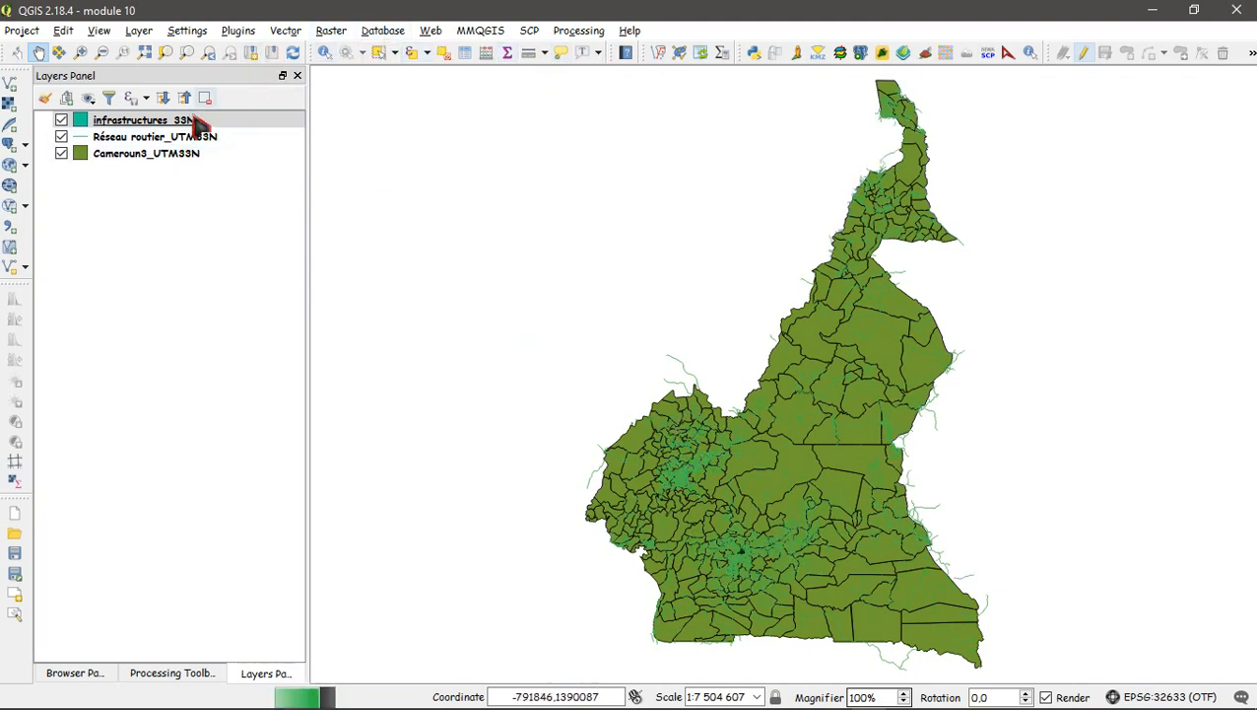
- Open the attribute table of the Cameroun3_UTM33N layer and sort its records by NAME_3
click(129, 158)
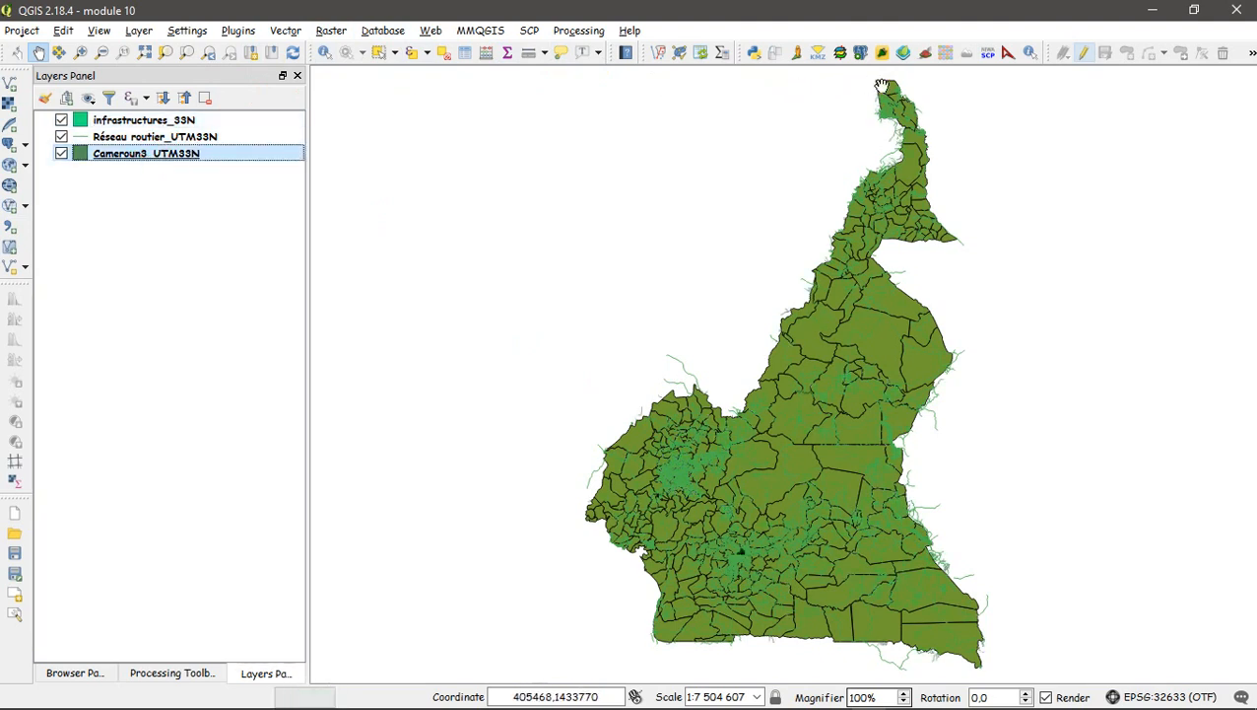
right_click(166, 150)
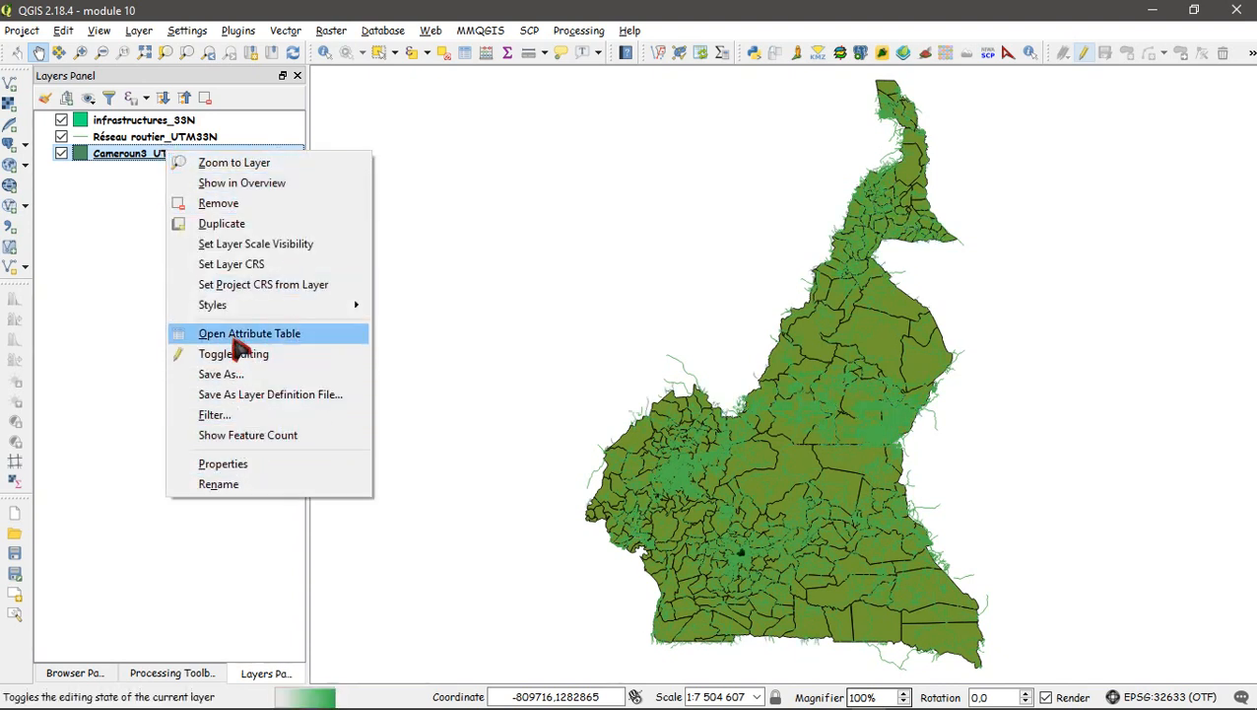
click(232, 337)
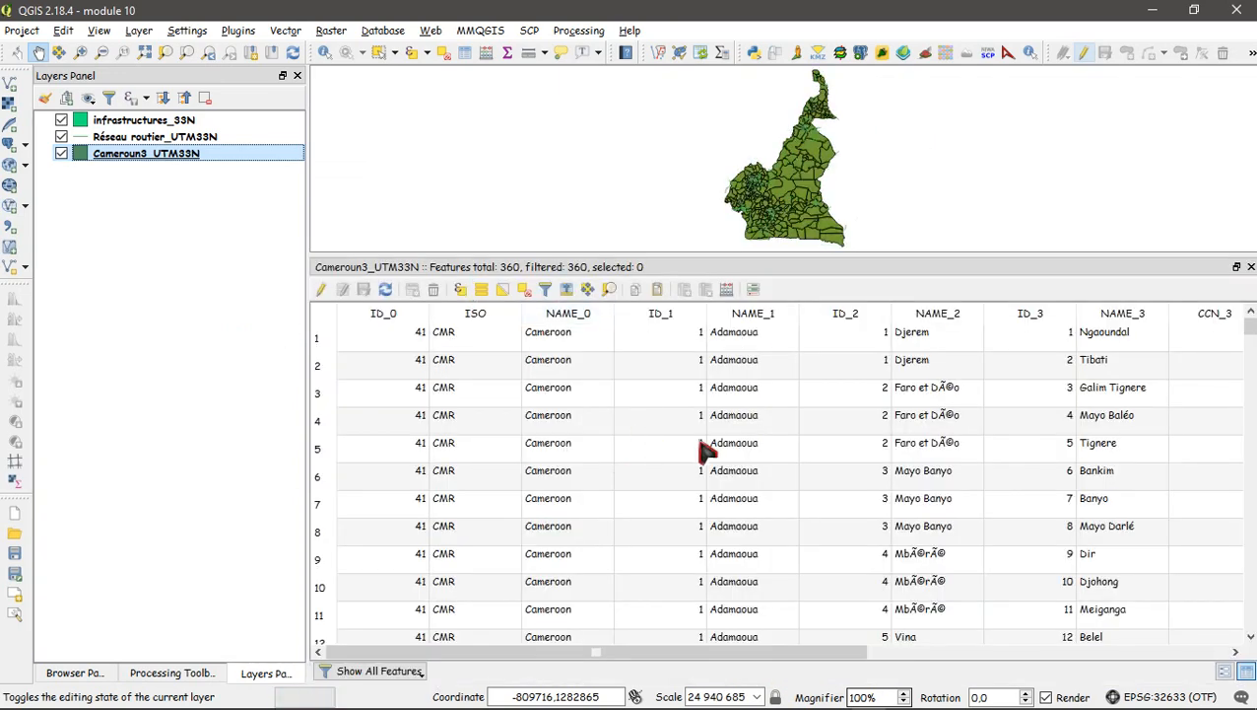
click(1111, 318)
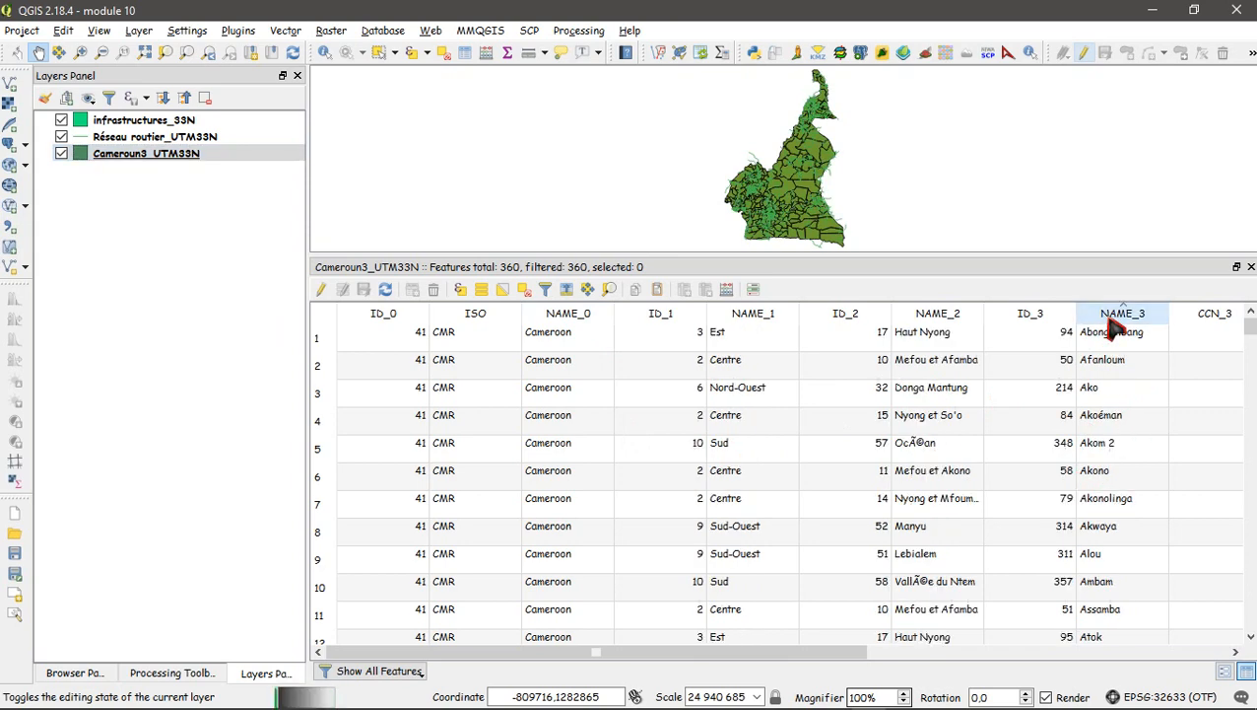
- Find the Douala 3 record in the table, zoom the map to that feature and close the table
scroll(1112, 525, down, 13)
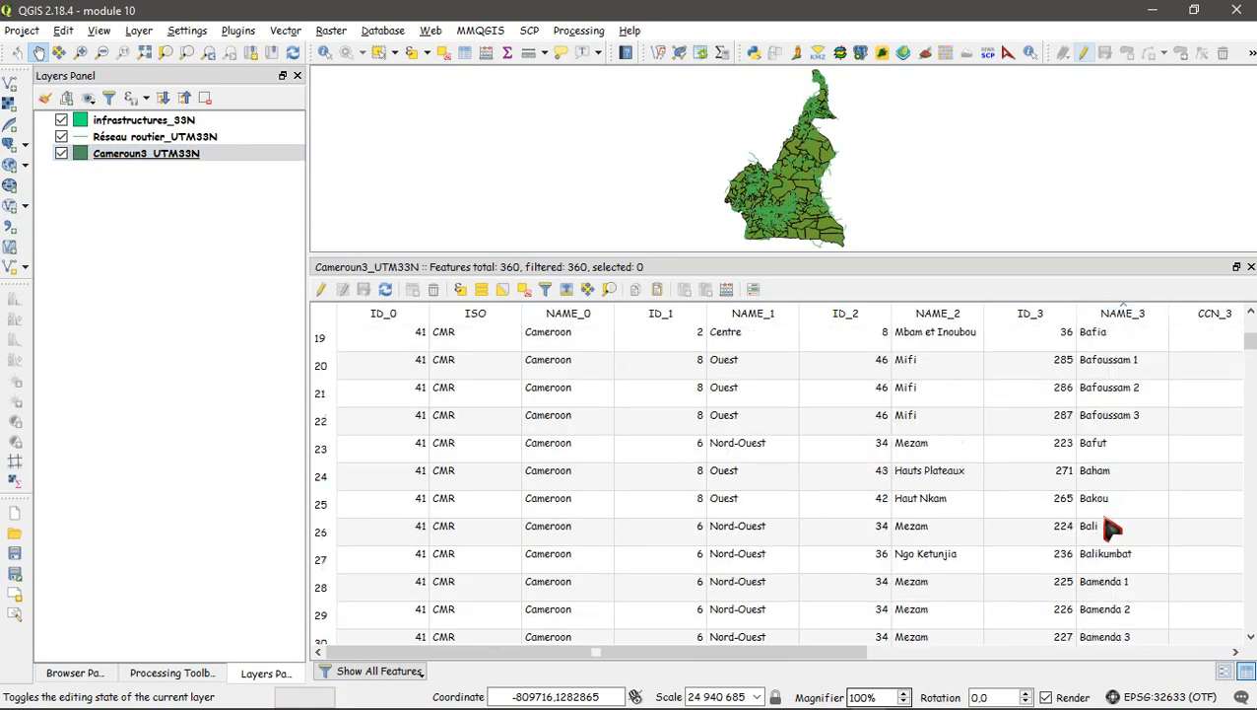
scroll(1112, 528, down, 18)
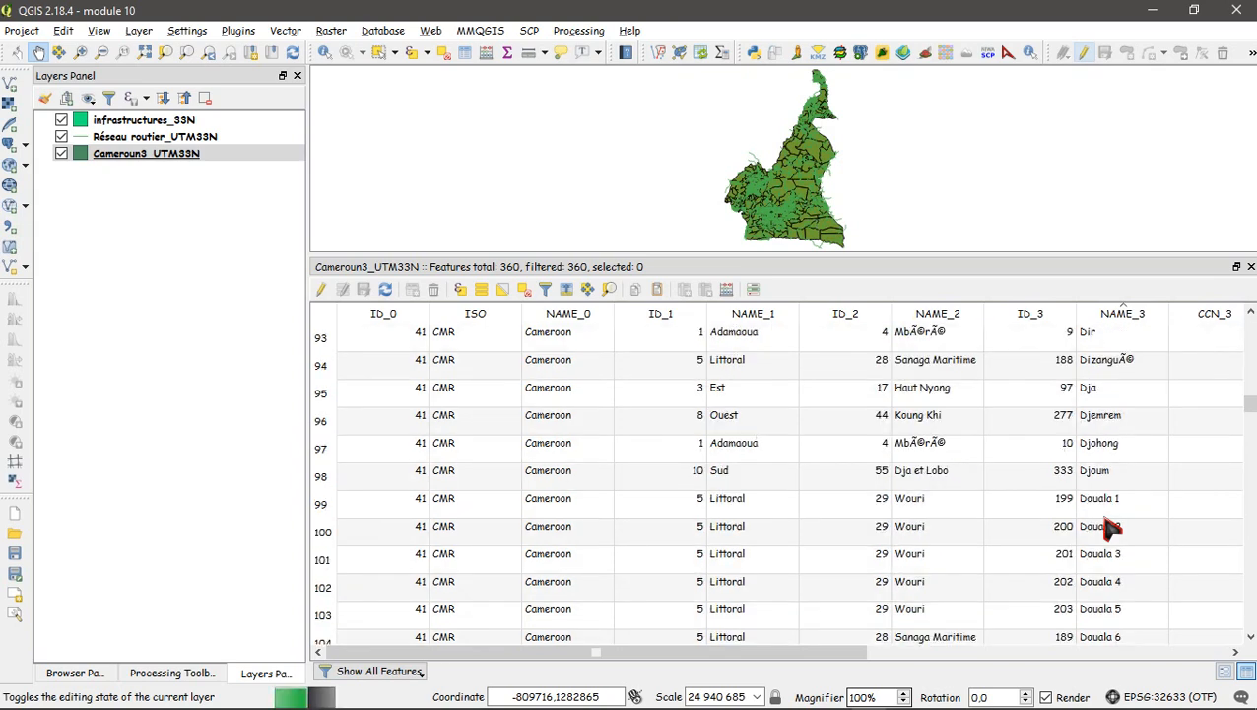
right_click(1112, 561)
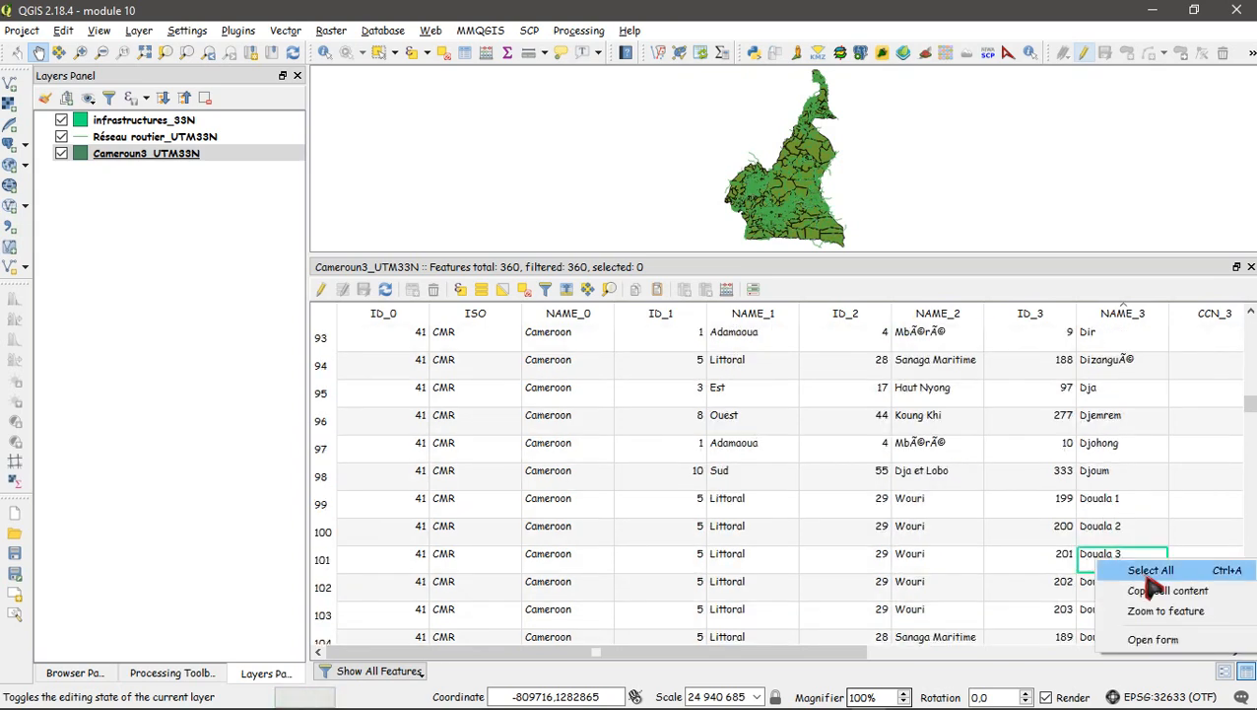
click(1168, 611)
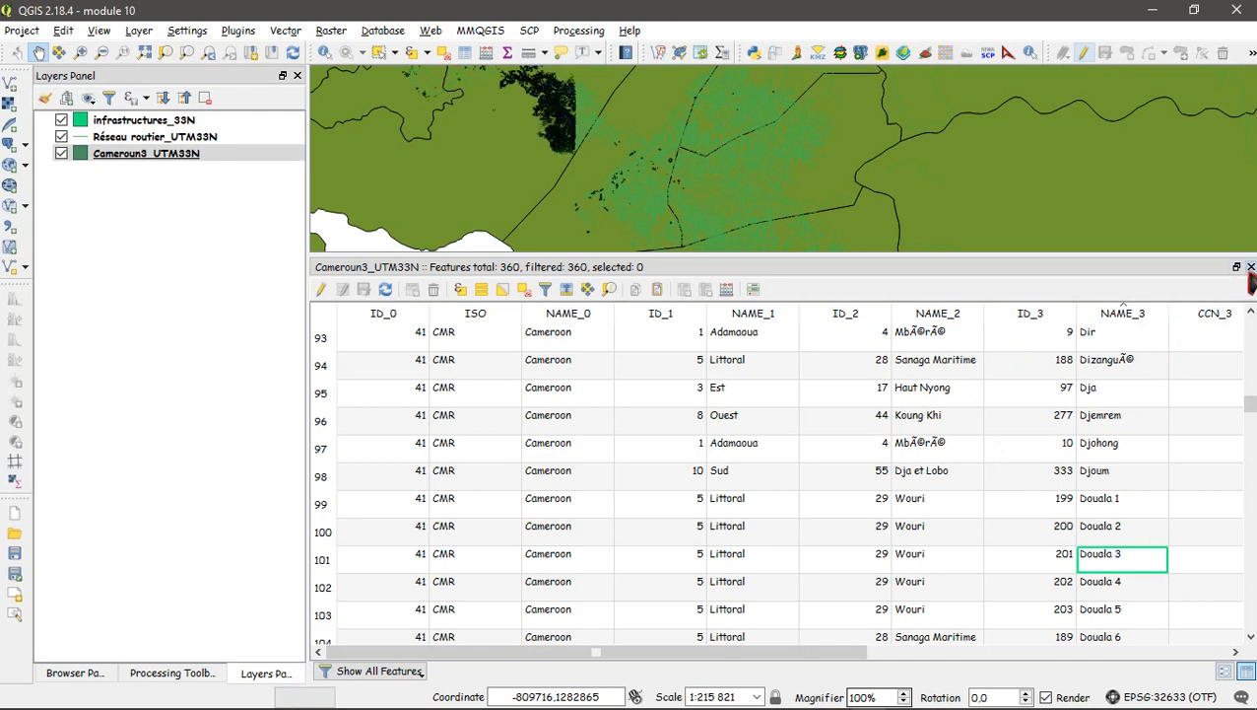
click(1252, 267)
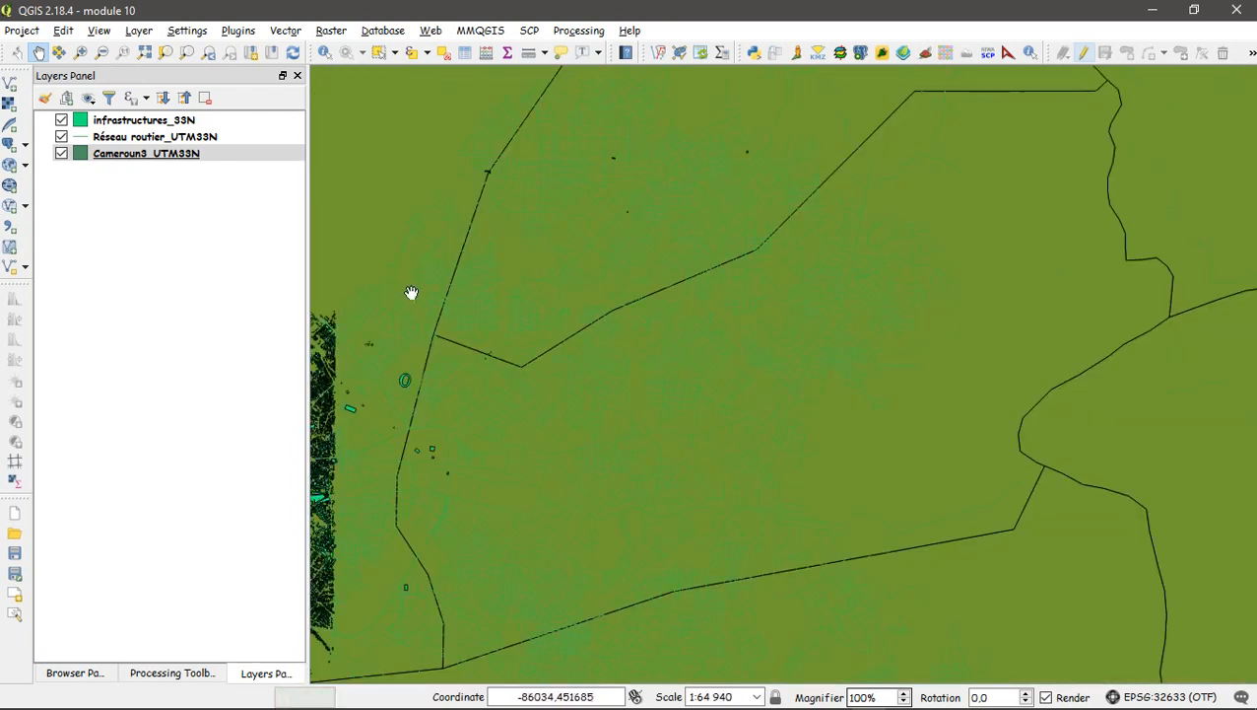
- Hide the infrastructures_33N and Réseau routier_UTM33N layers, leaving only Cameroun3_UTM33N displayed
click(63, 155)
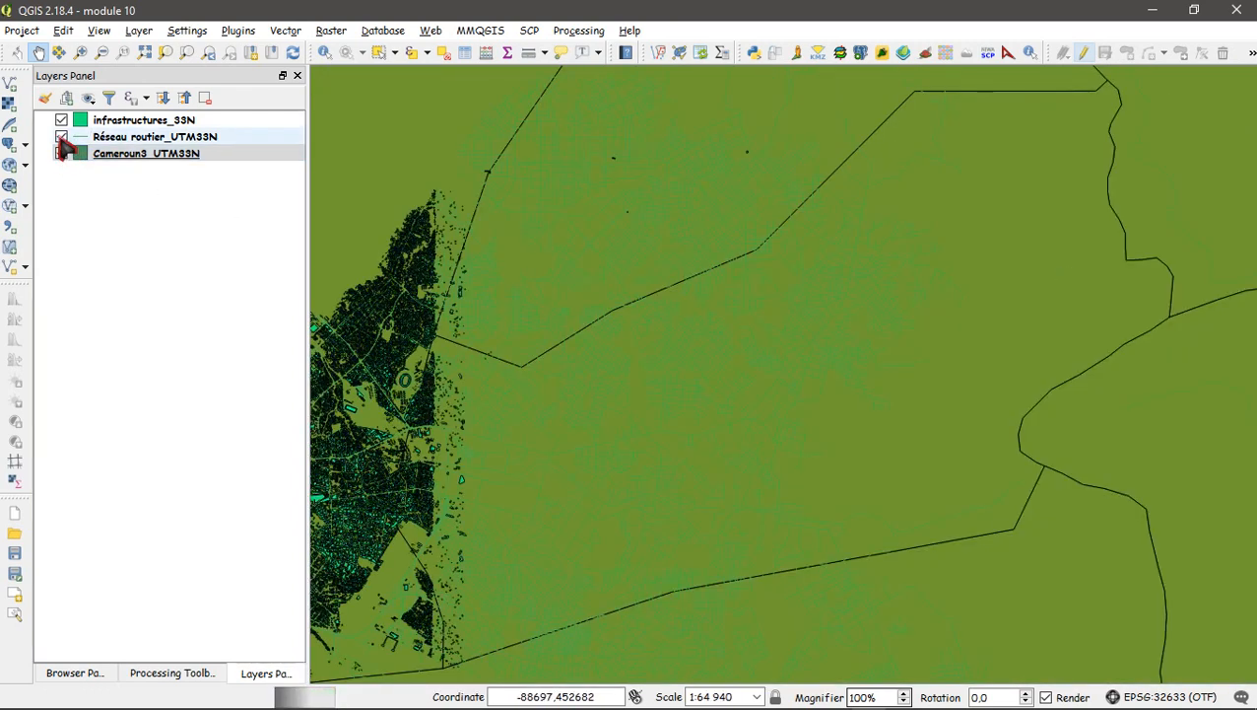
click(61, 137)
click(61, 120)
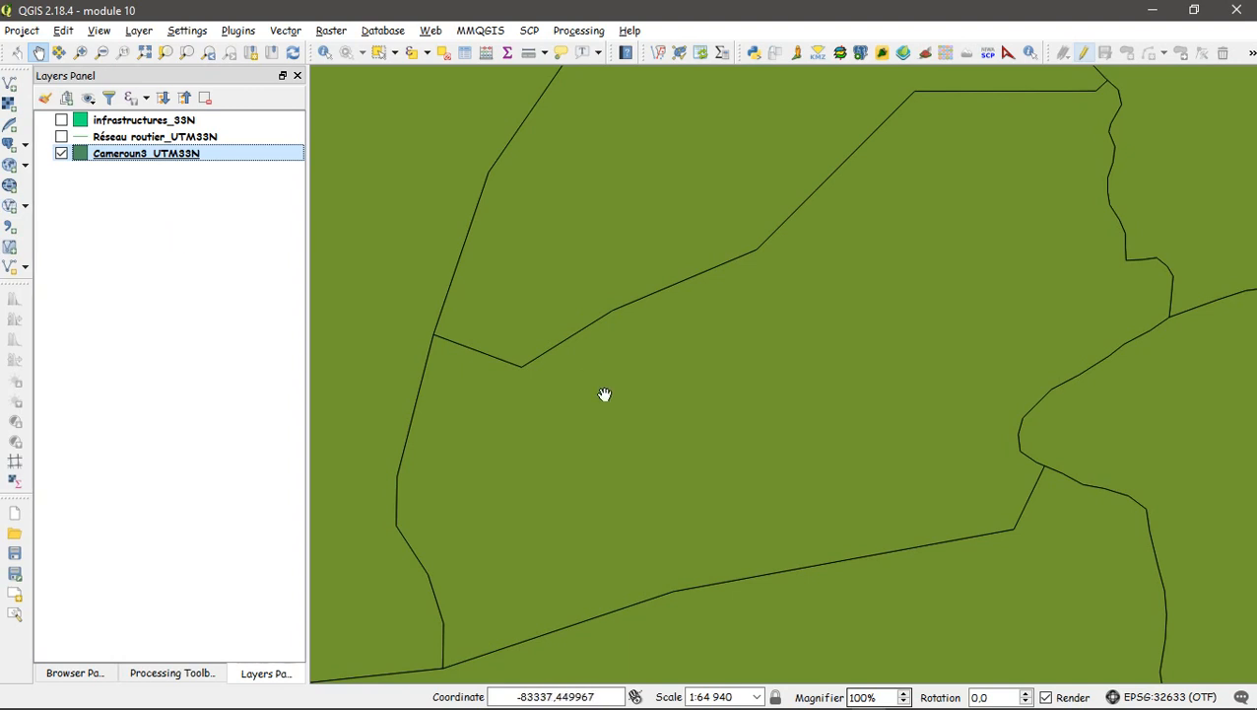
- Turn on labels for the Cameroun3_UTM33N layer using the NAME_3 field and apply them
right_click(159, 163)
click(223, 469)
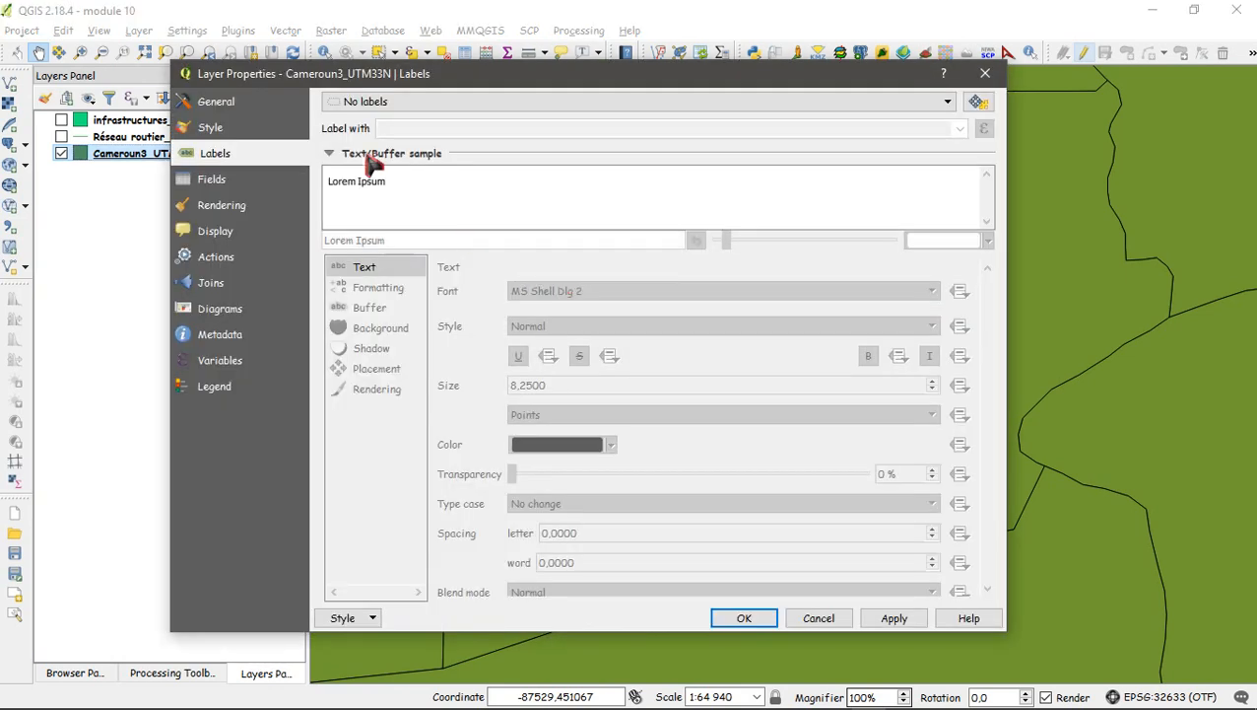
click(444, 105)
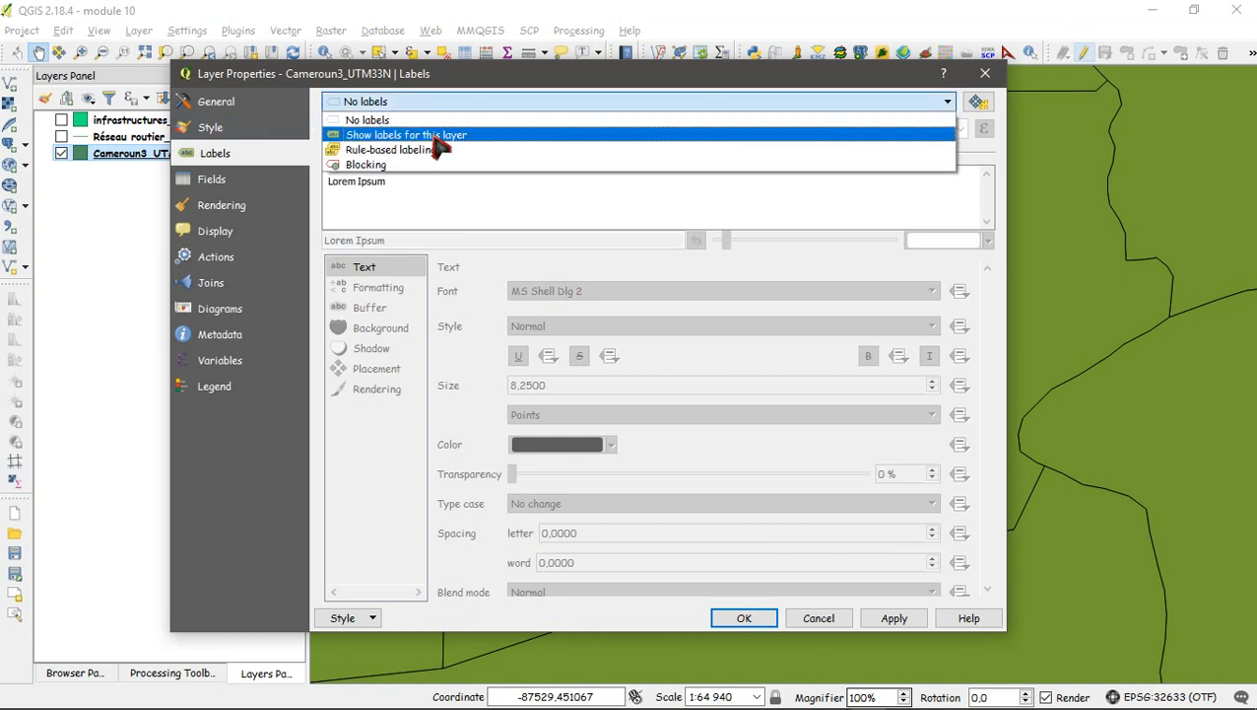
click(435, 136)
click(958, 129)
click(459, 265)
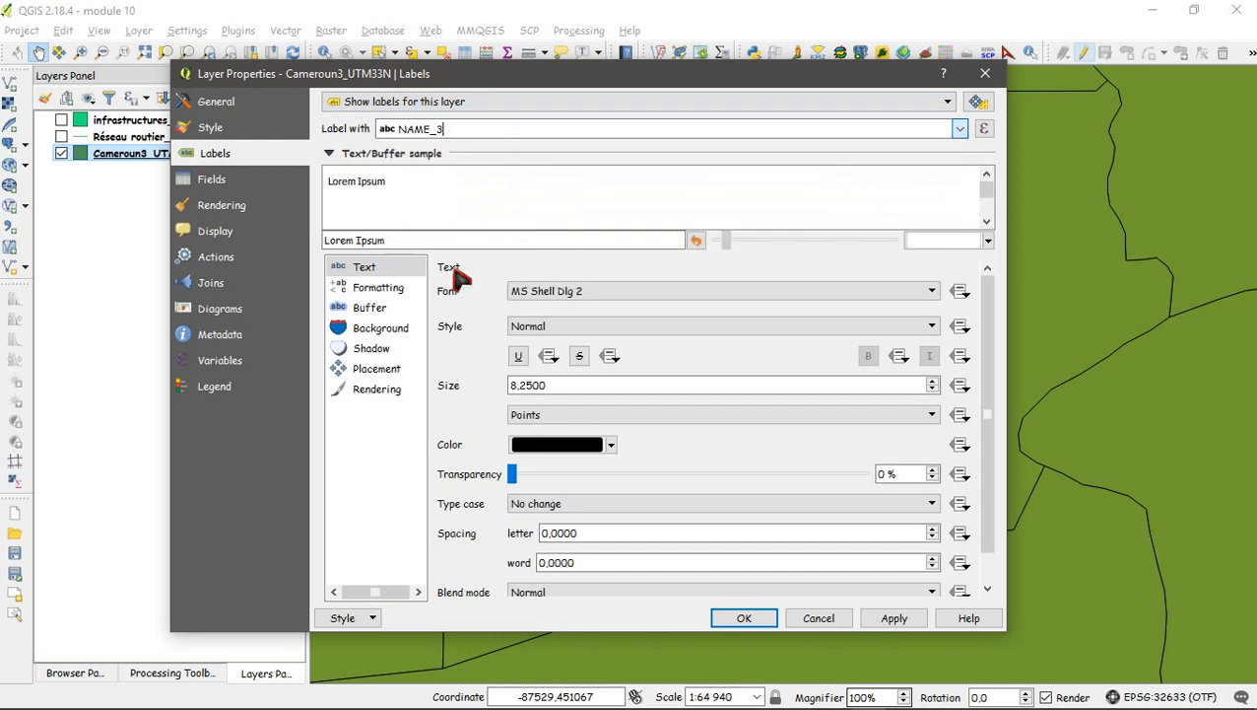
click(893, 618)
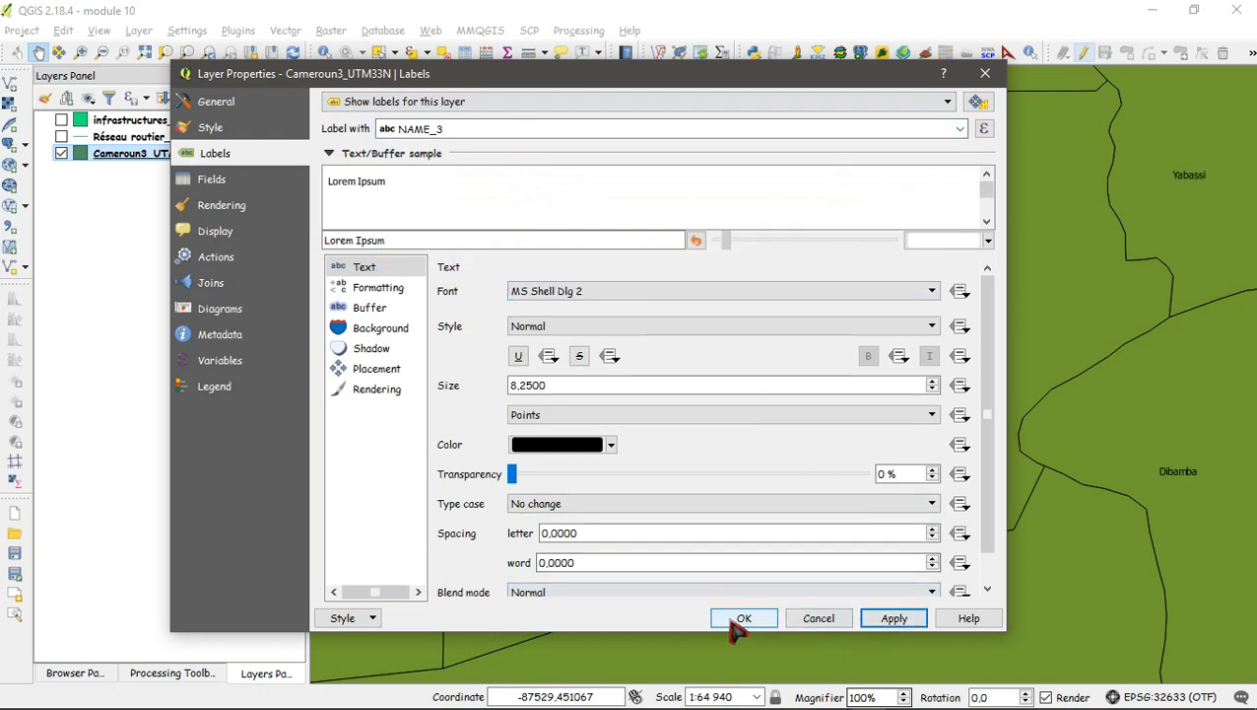
- Set the fill style of the Cameroun3_UTM33N layer's simple fill to No Brush and accept the layer properties
click(214, 131)
click(422, 146)
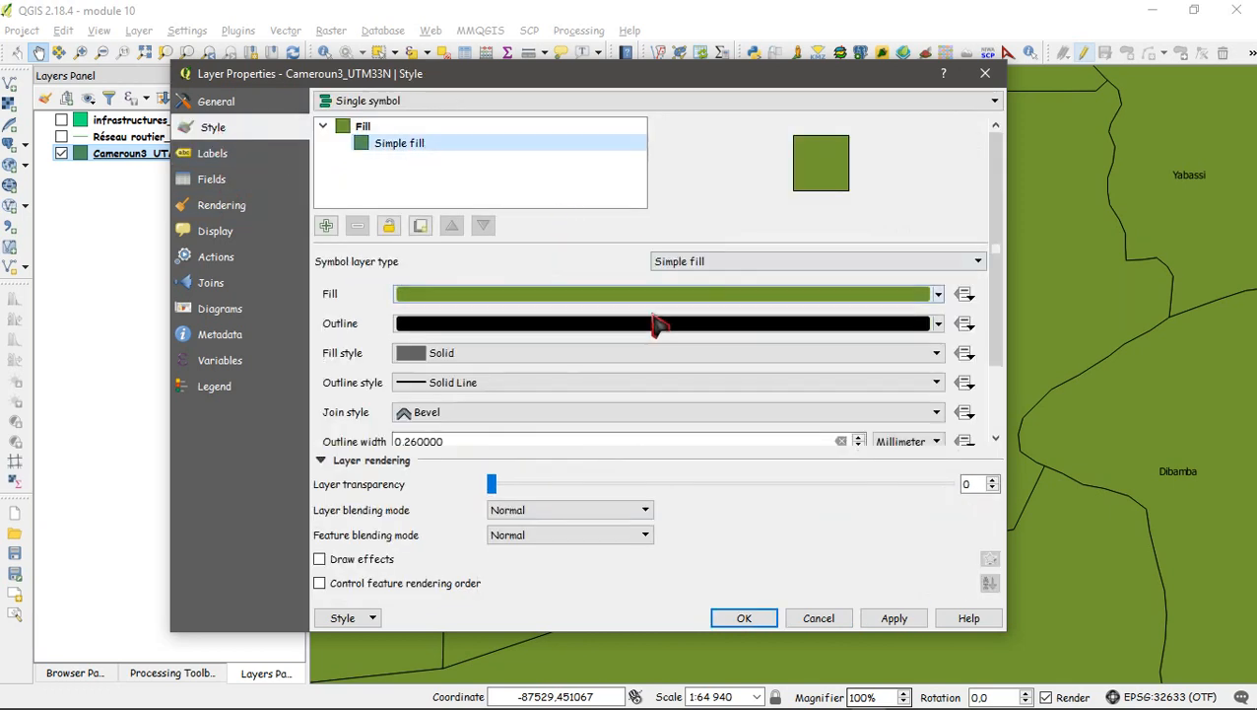
click(448, 295)
click(876, 549)
click(513, 353)
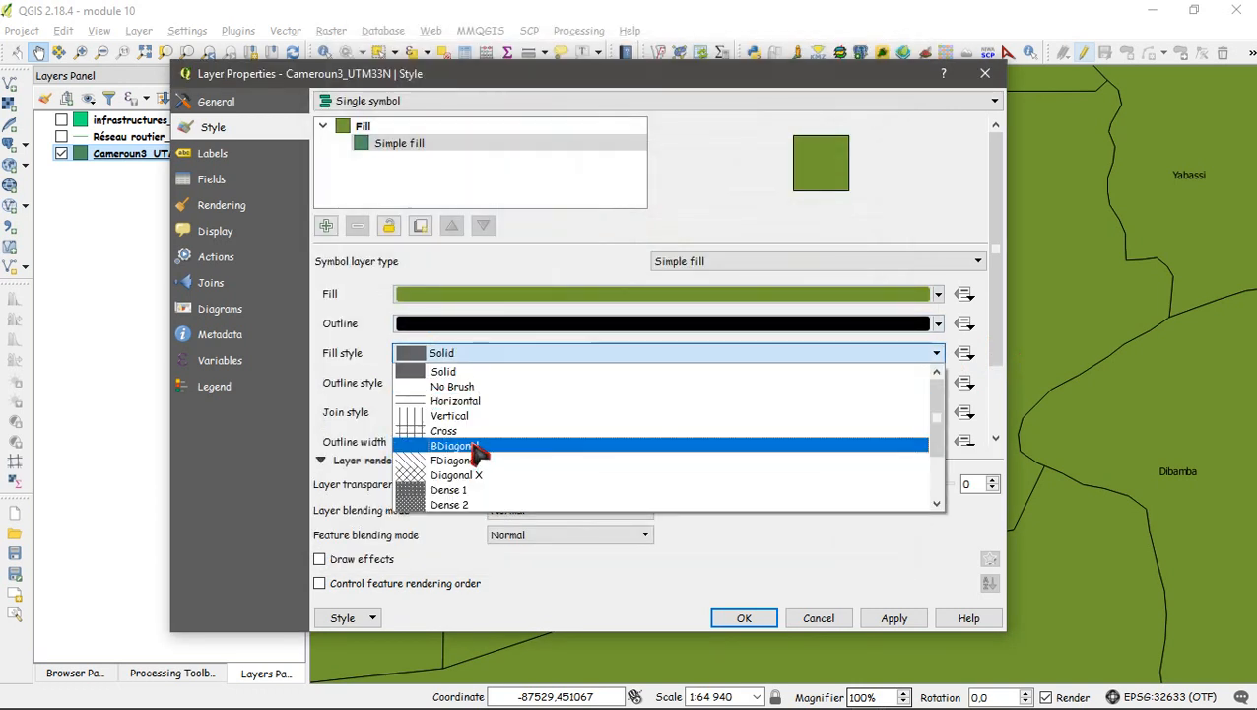
click(455, 386)
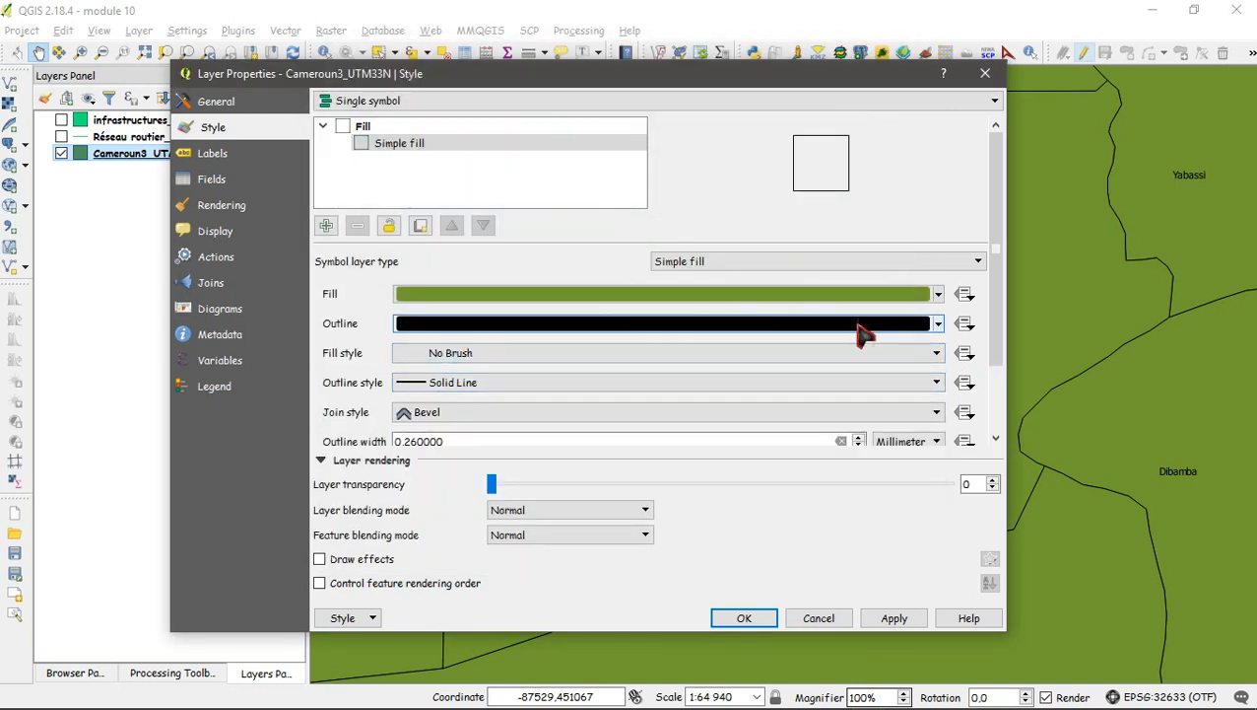
click(880, 619)
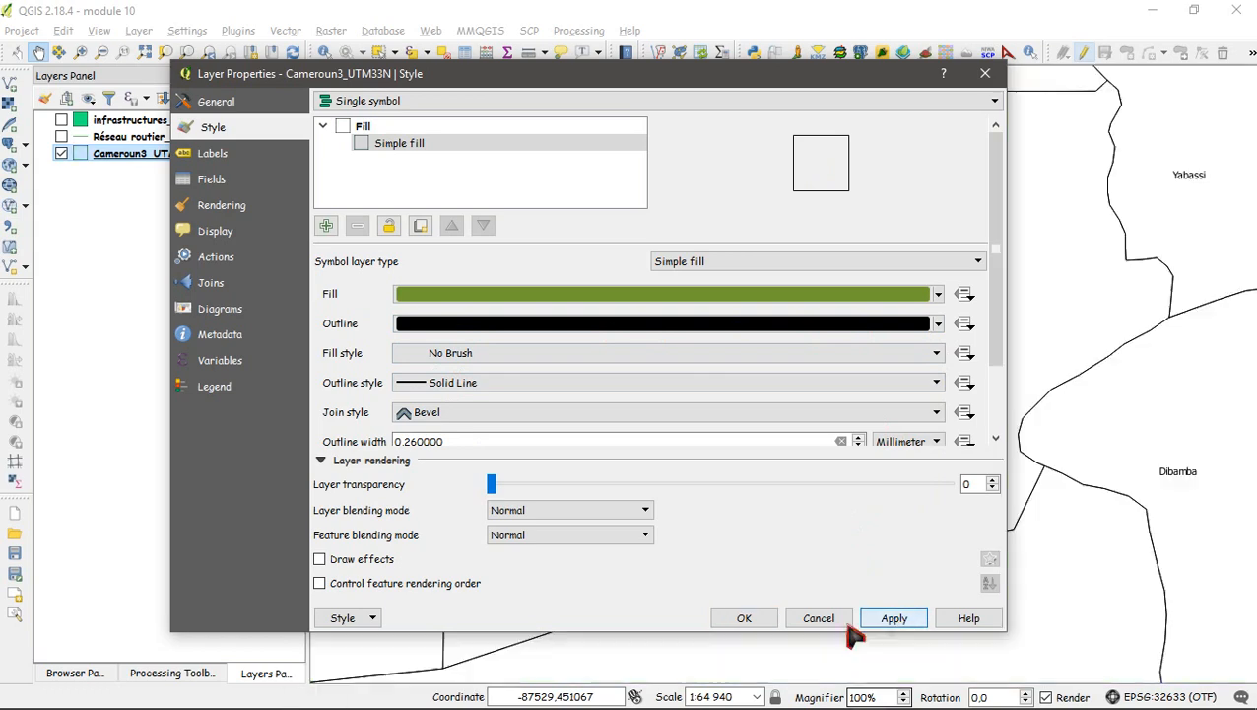
click(756, 621)
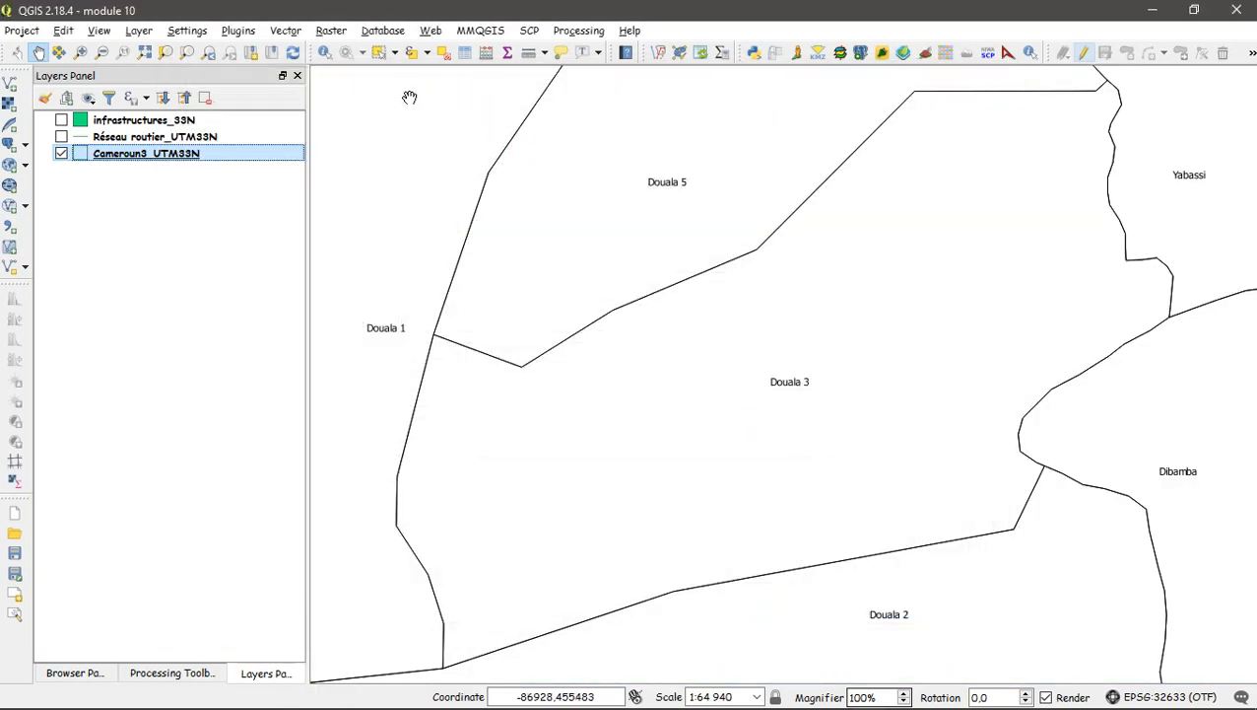
- Select the Douala 3 polygon on the map and start exporting the selected feature of Cameroun3_UTM33N, browsing for the output location
click(379, 52)
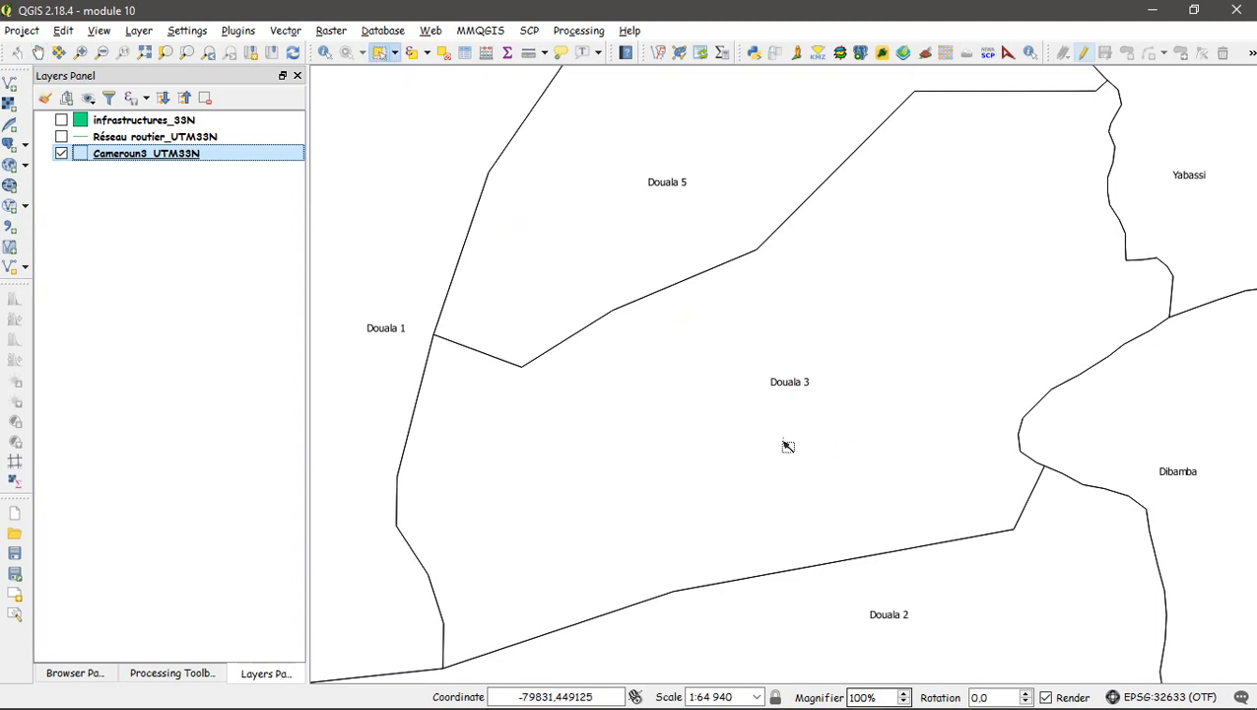
click(749, 438)
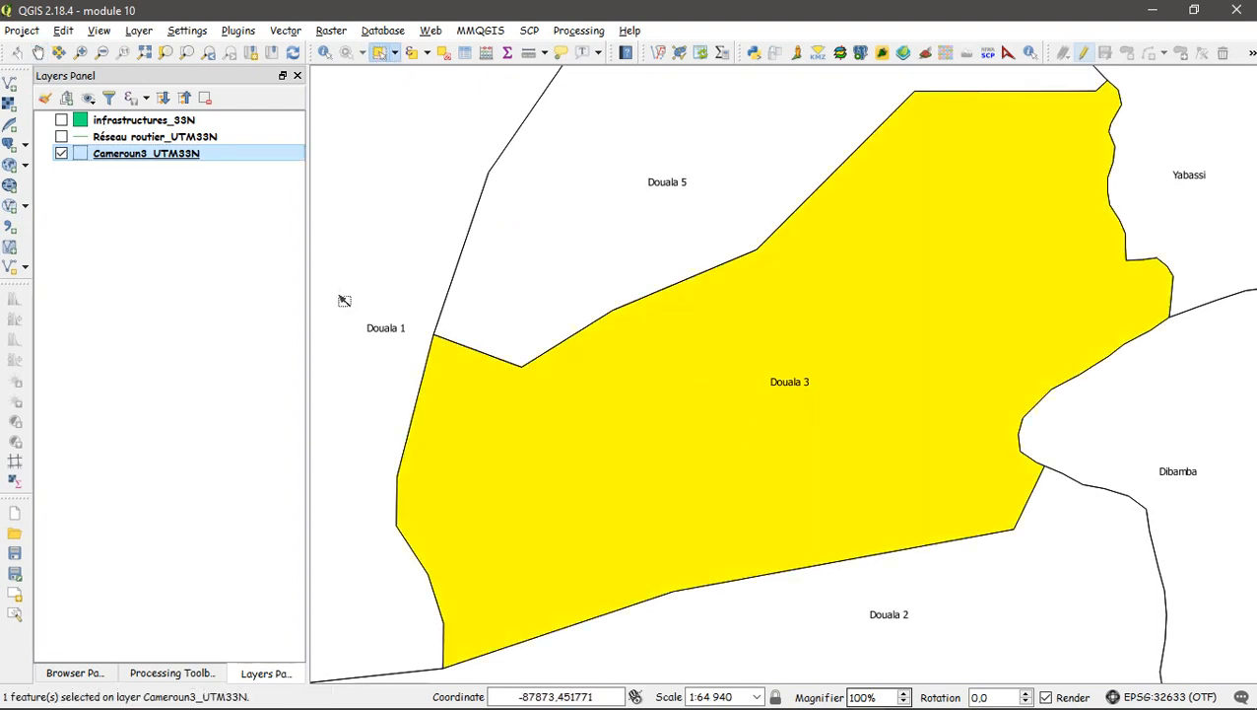
click(139, 158)
right_click(150, 159)
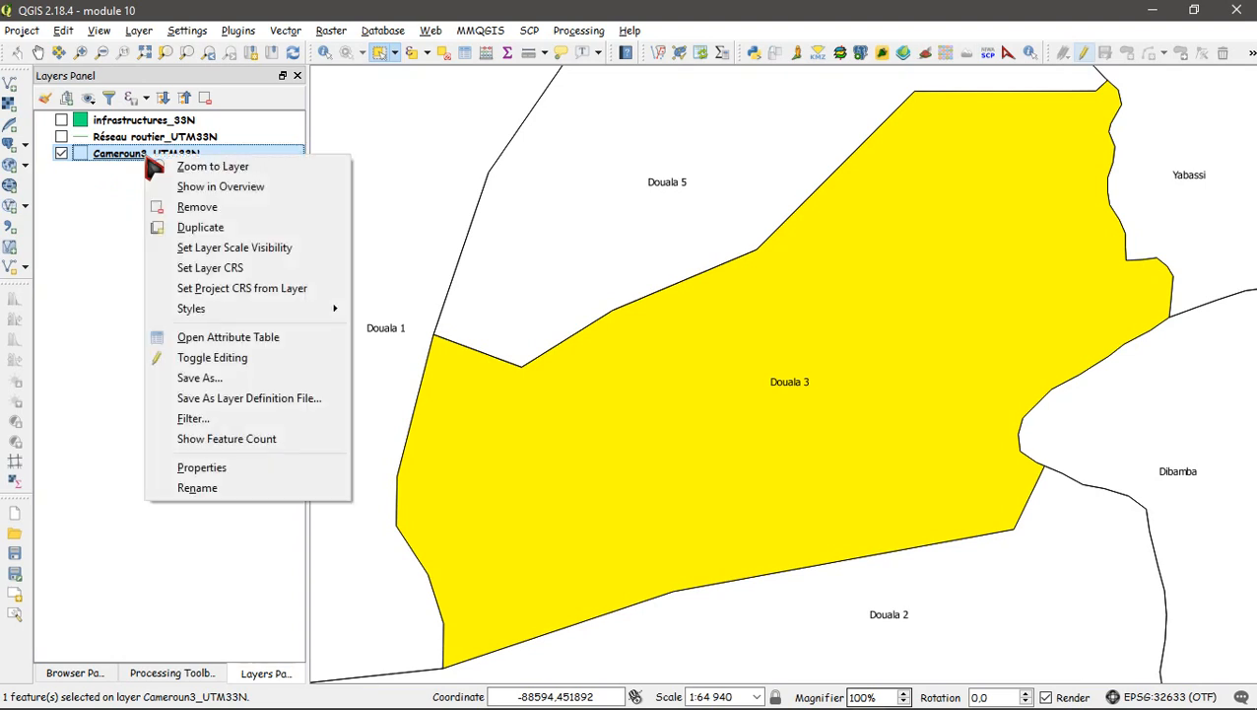
click(240, 382)
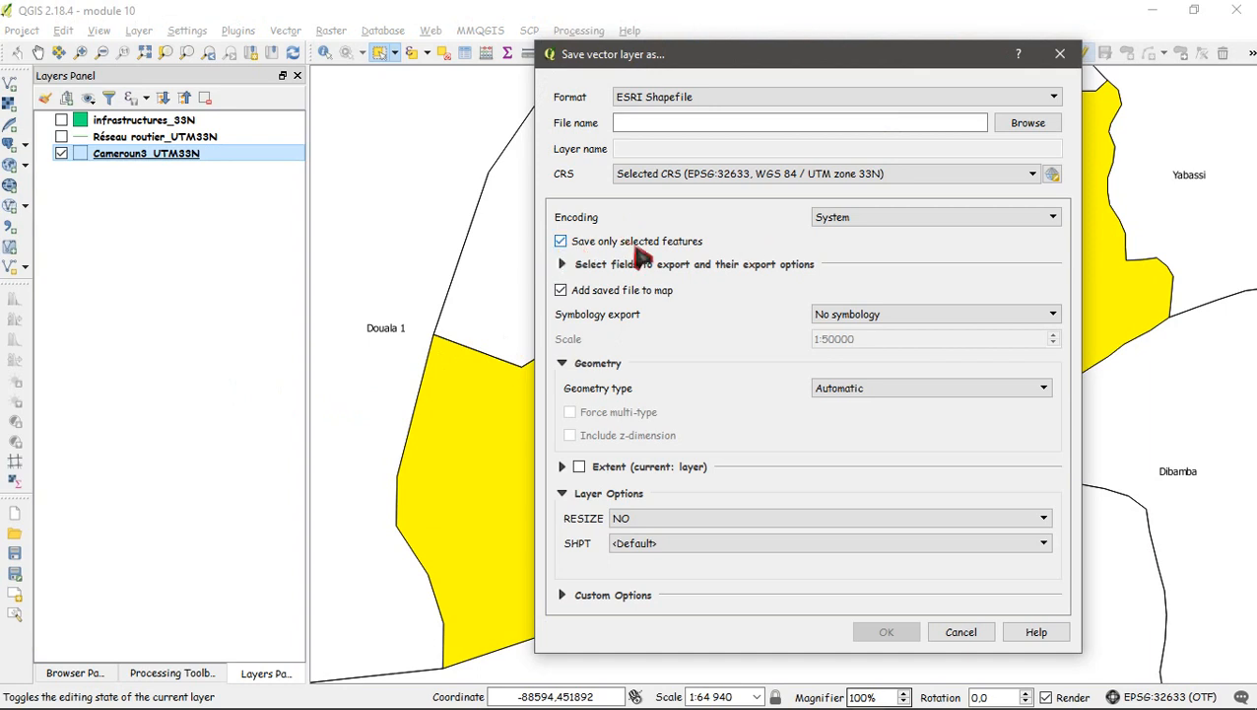
click(1031, 128)
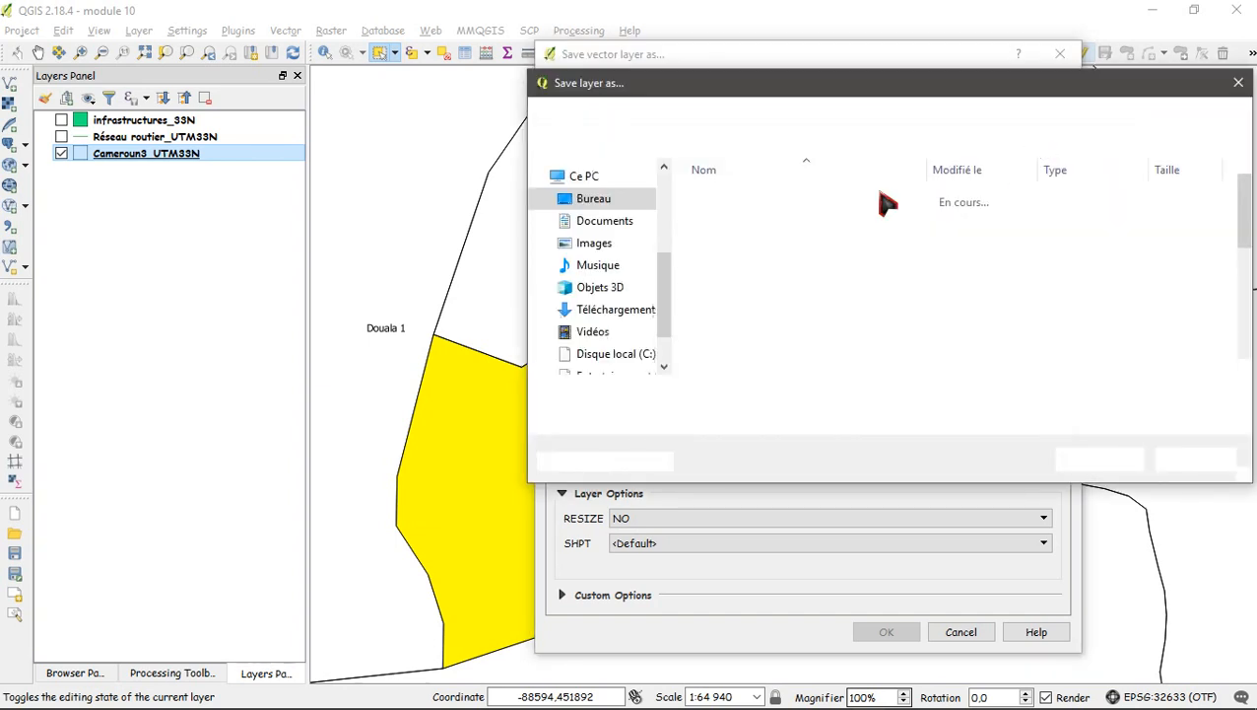
- Create a new folder inside the Vecteurs folder, keeping its default name
click(757, 237)
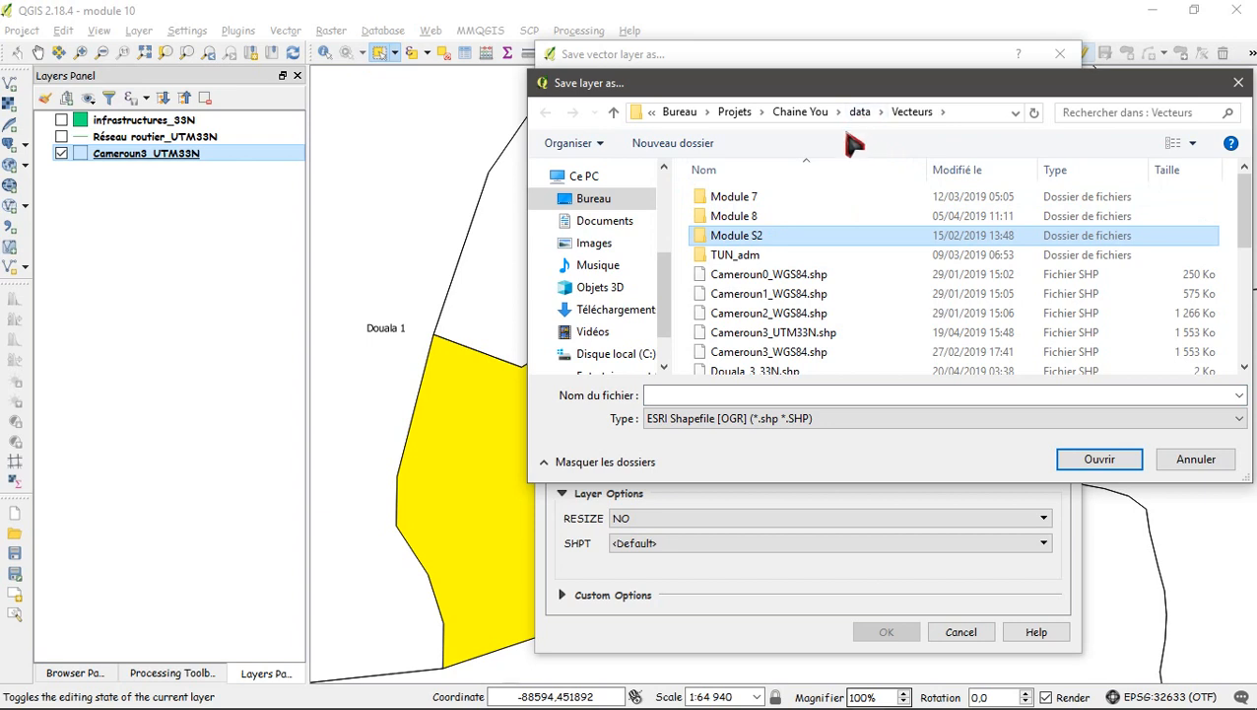
click(786, 214)
right_click(791, 215)
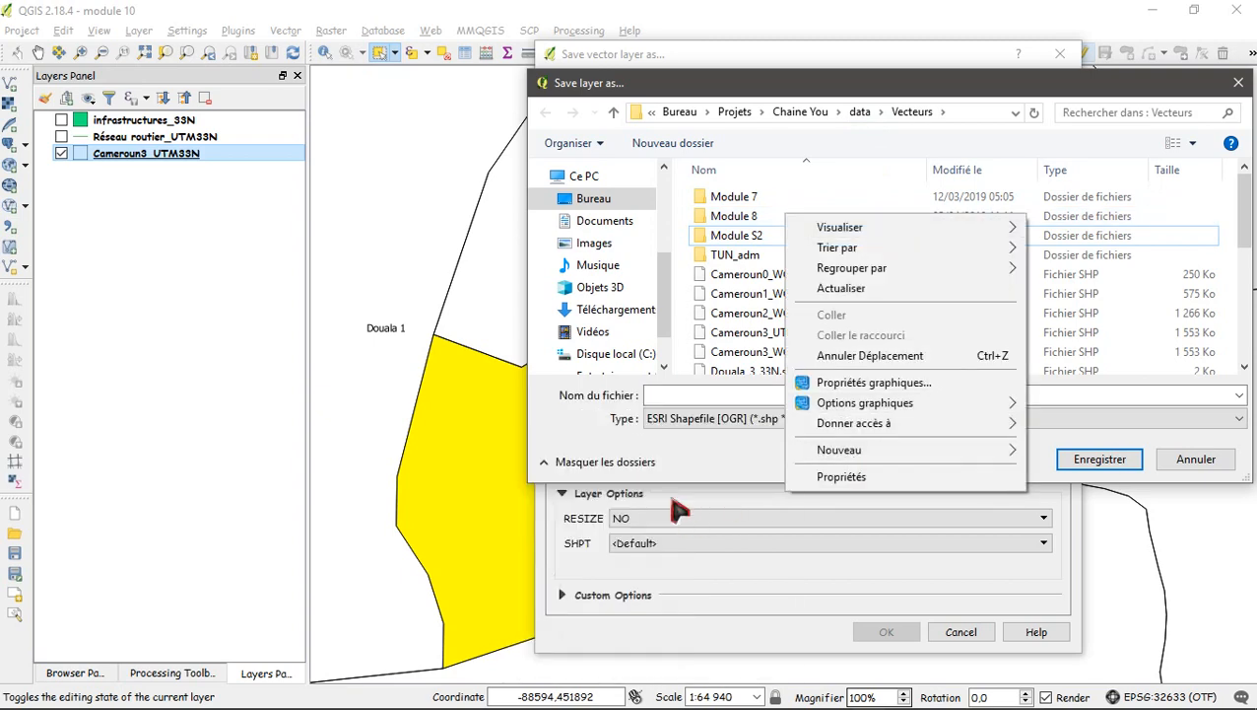
mouse_move(860, 457)
click(687, 455)
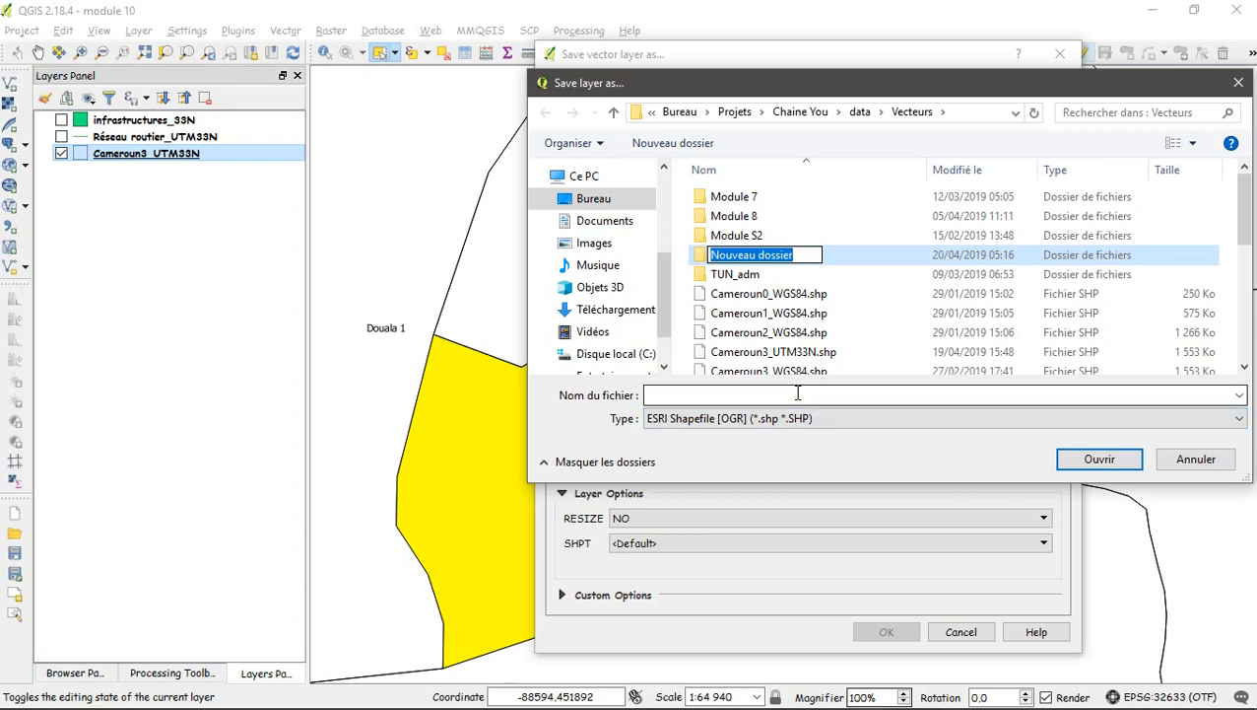
key(Return)
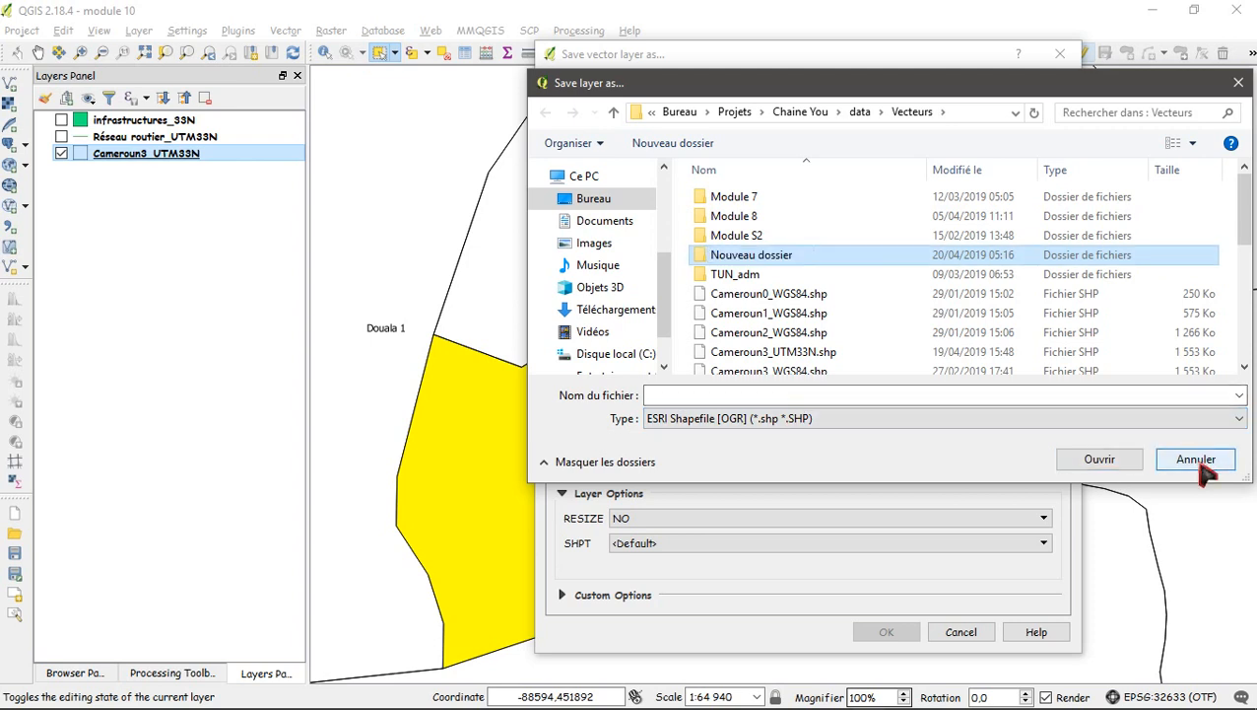
- Export the selected feature as the shapefile Douala3_33N in the data/Résultats/M10 folder
click(863, 115)
click(734, 256)
double_click(741, 258)
click(1189, 259)
click(719, 395)
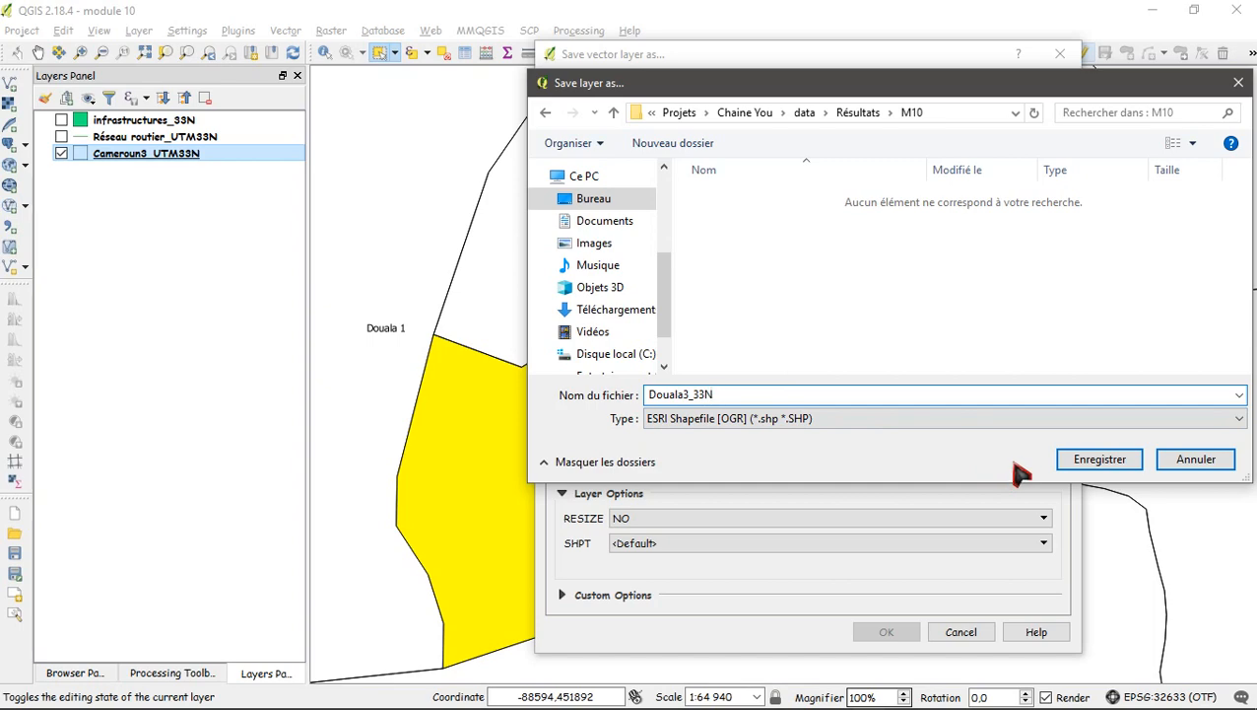
click(1098, 459)
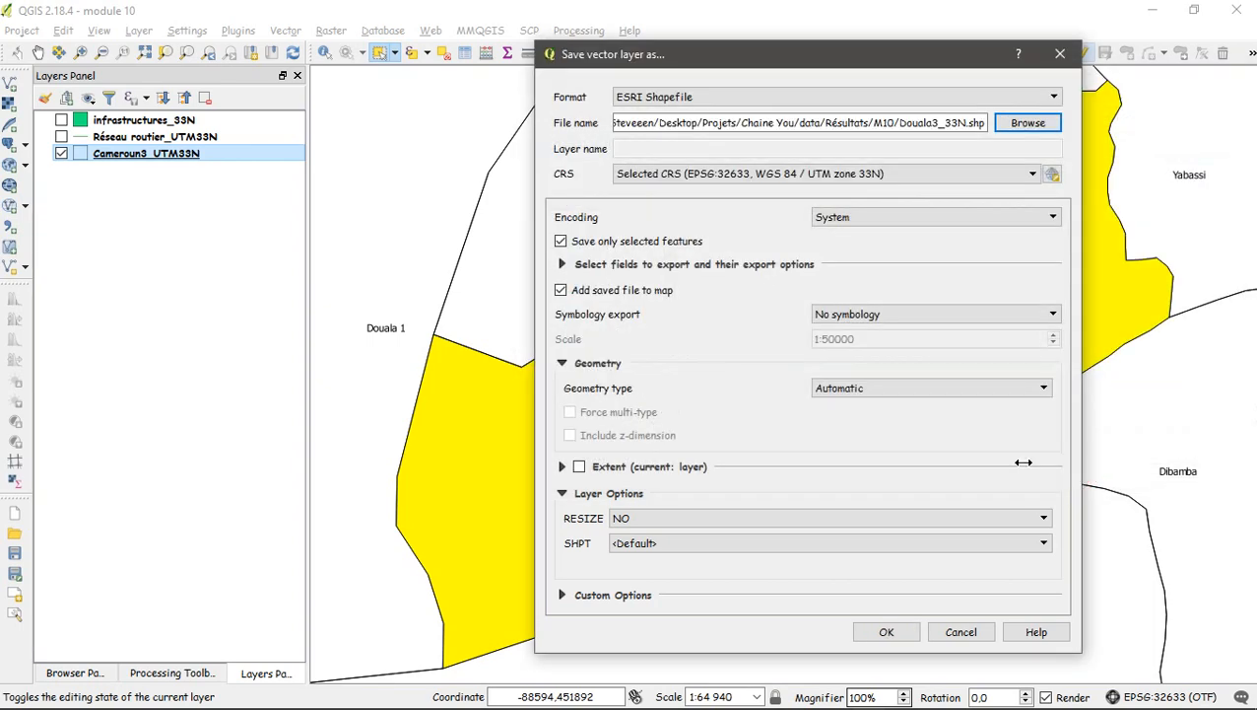
click(892, 633)
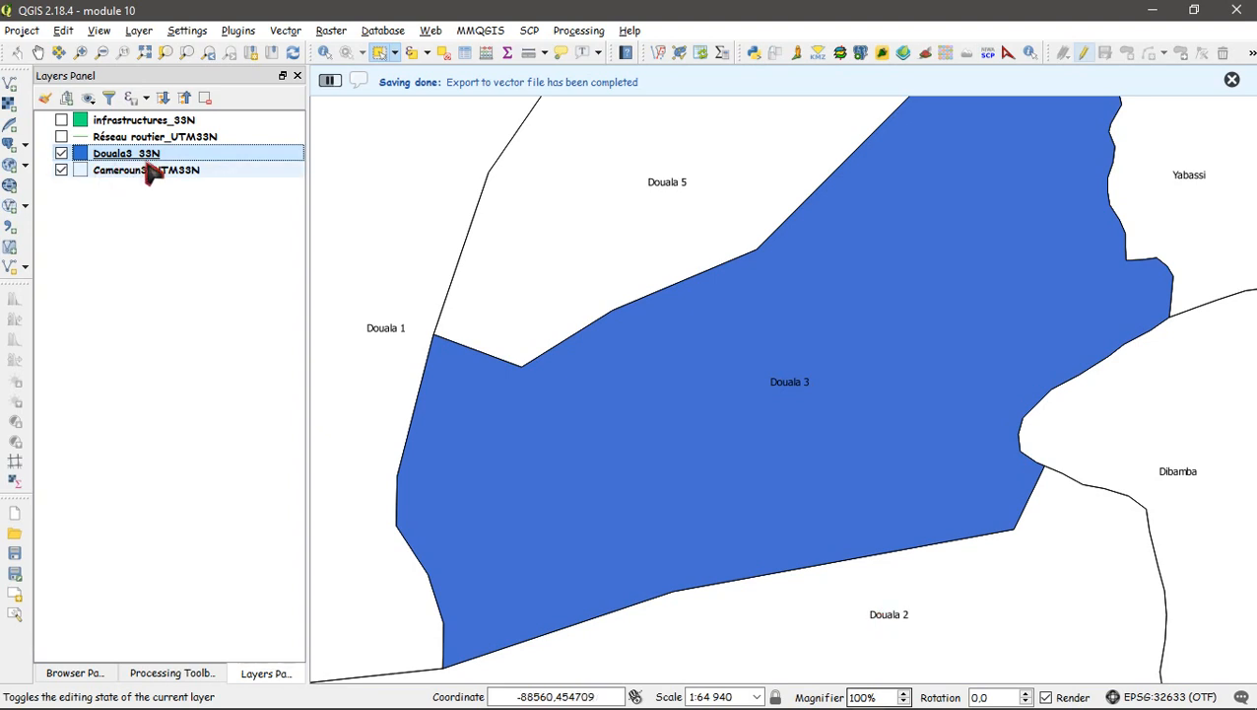
- Copy the style of the Cameroun3_UTM33N layer and paste it onto the Douala3_33N layer
right_click(117, 177)
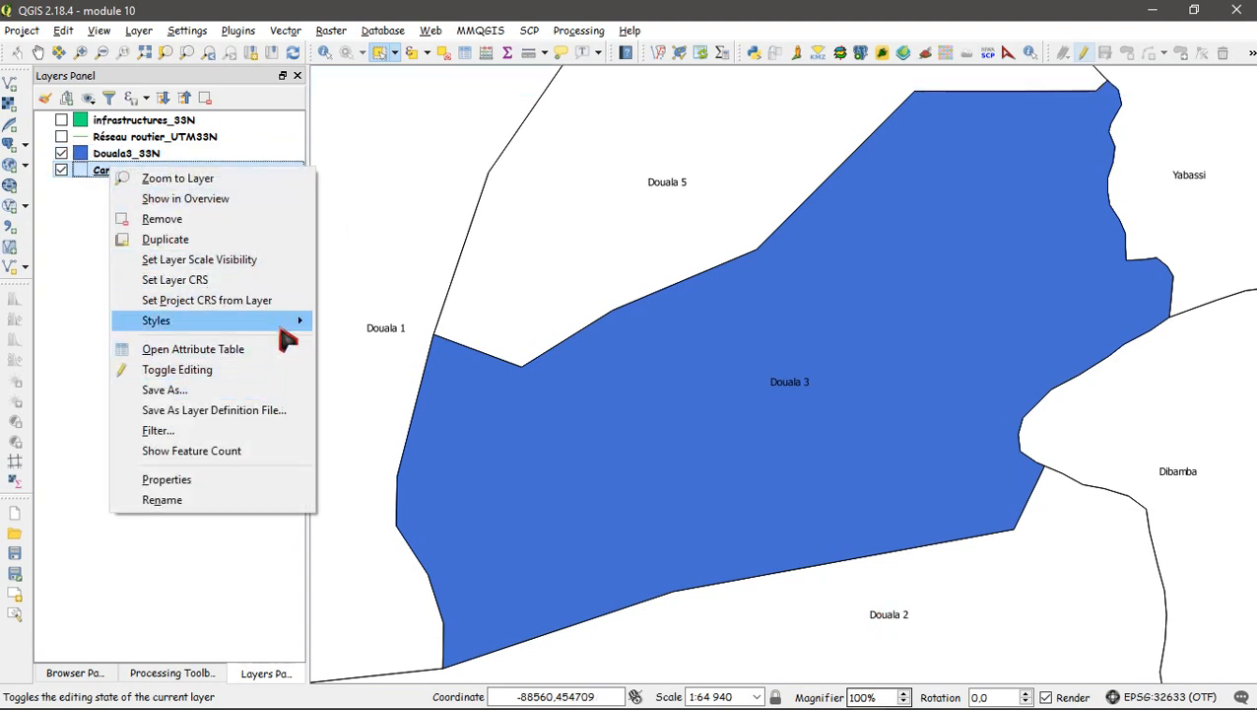
mouse_move(295, 323)
click(363, 326)
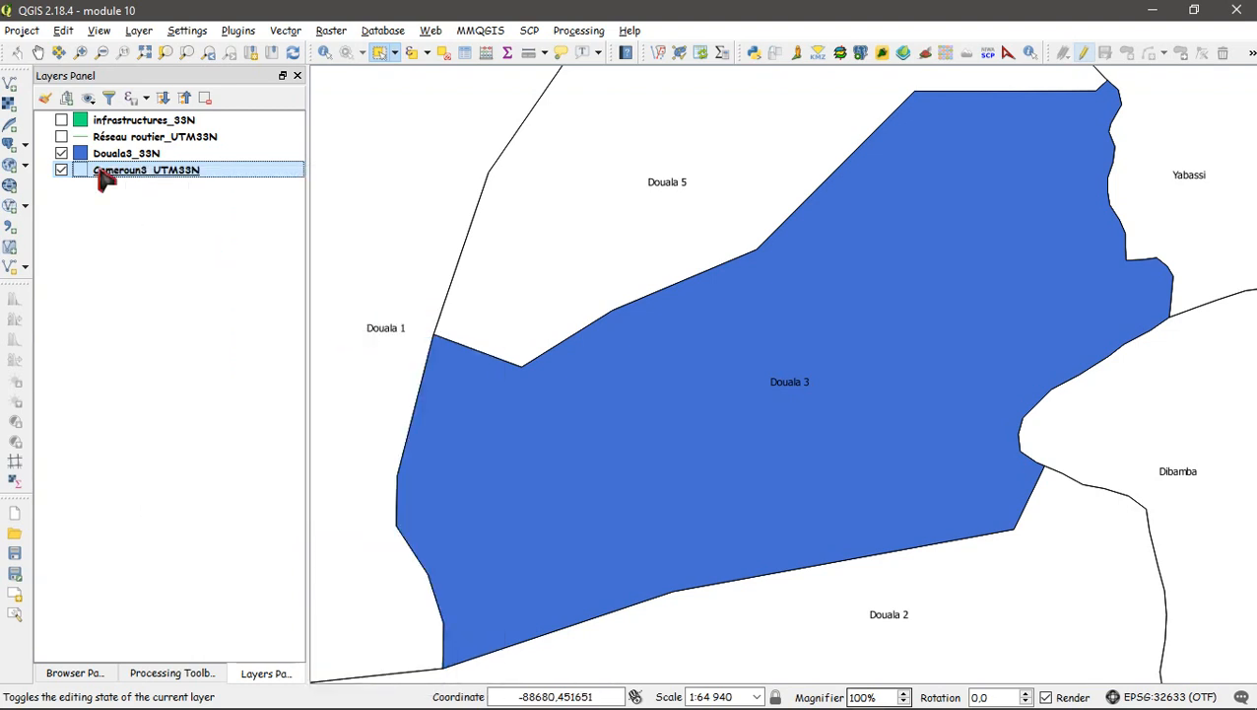
right_click(108, 155)
mouse_move(258, 308)
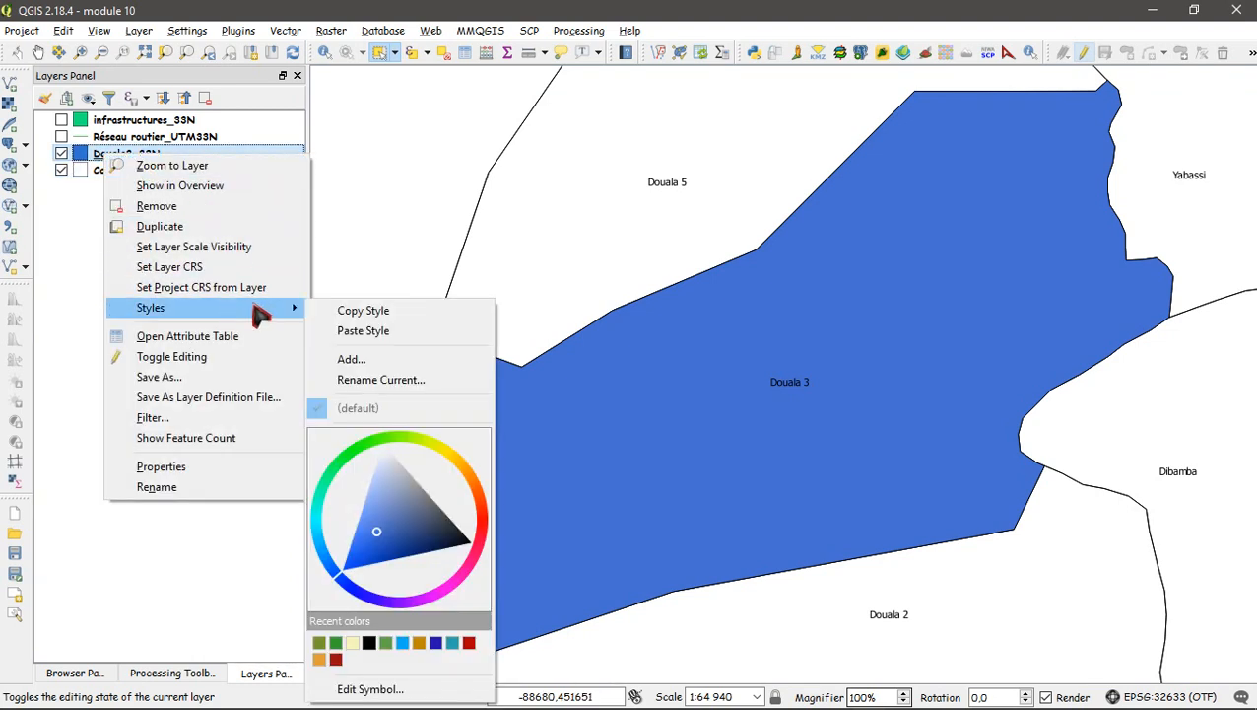
click(356, 329)
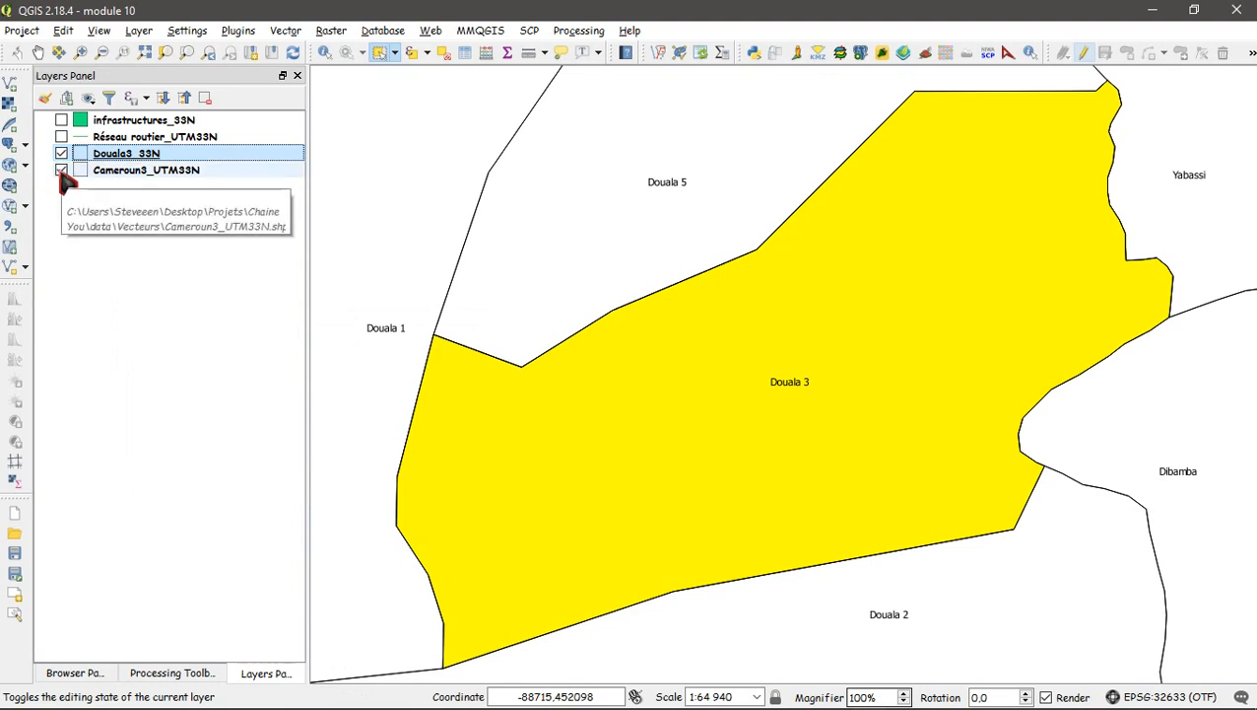
- Remove the Cameroun3_UTM33N layer from the project and display the Réseau routier_UTM33N and infrastructures_33N layers again
right_click(160, 178)
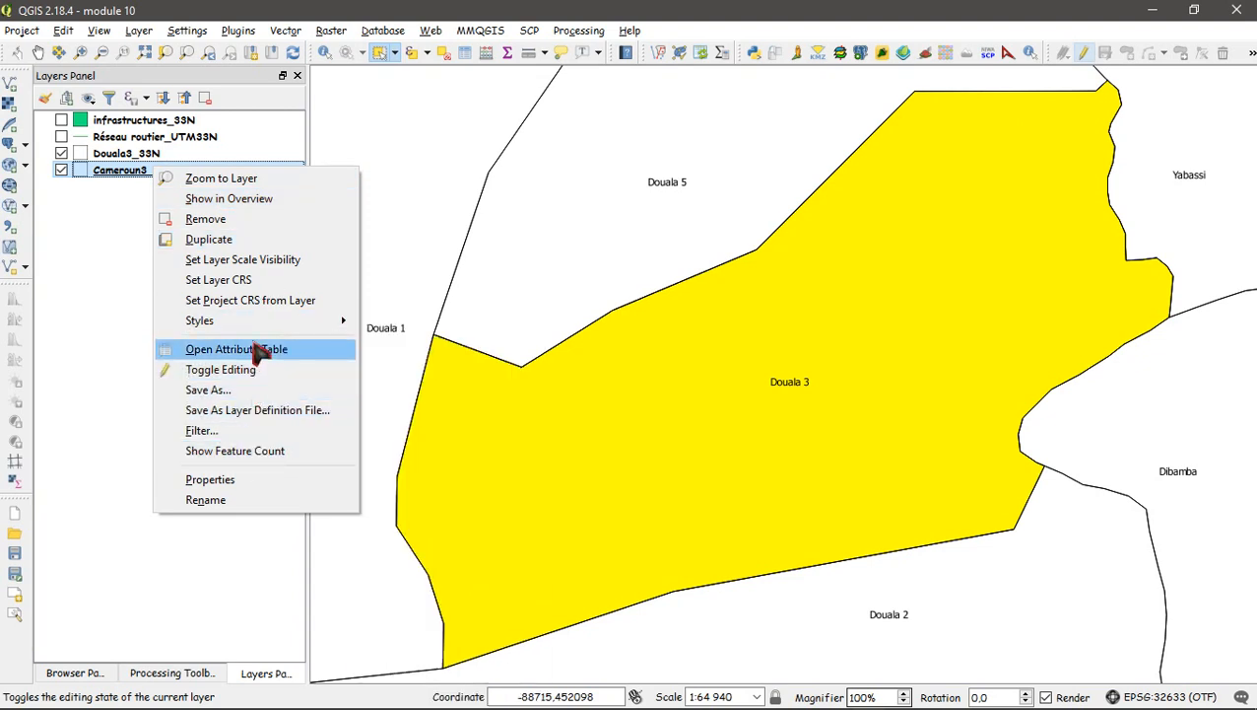
click(207, 219)
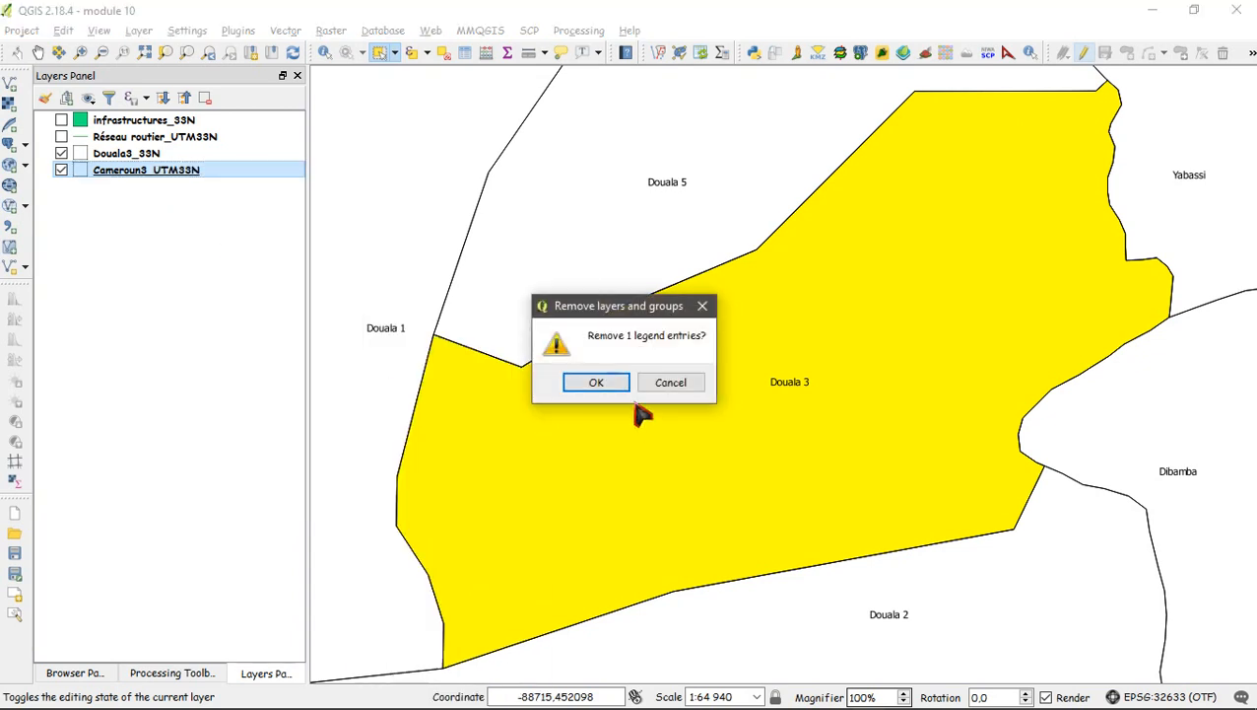
click(596, 385)
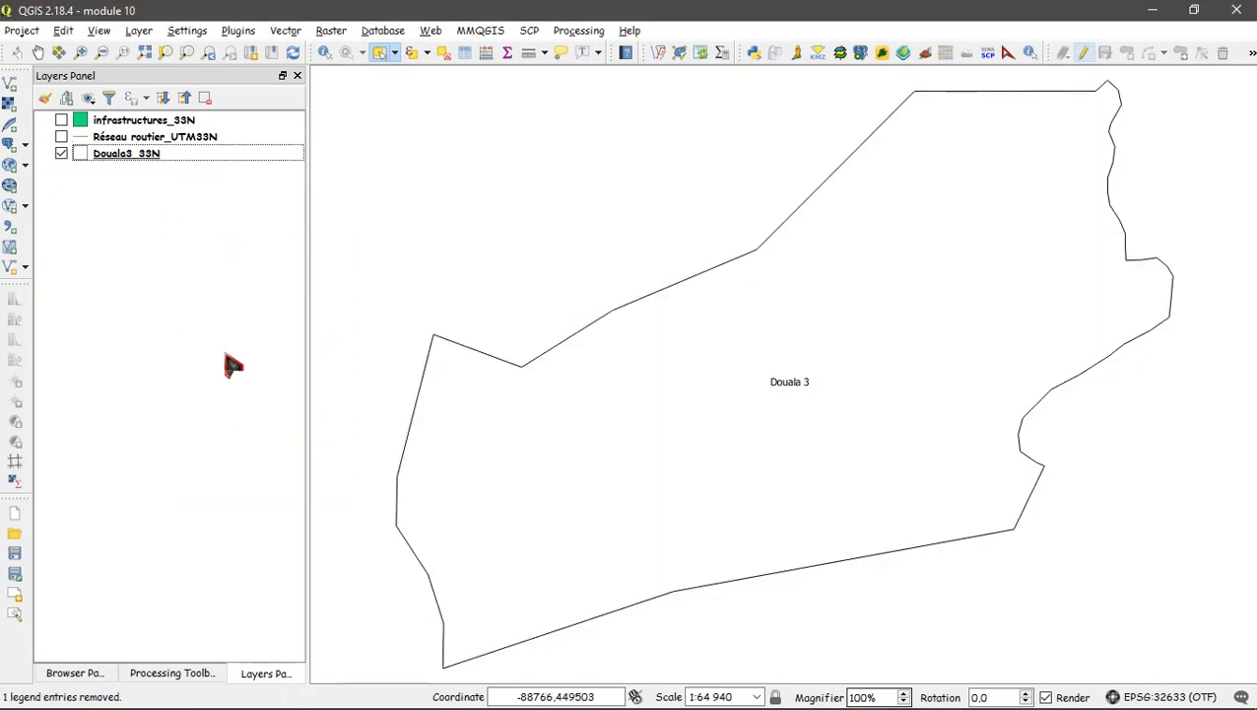
click(61, 137)
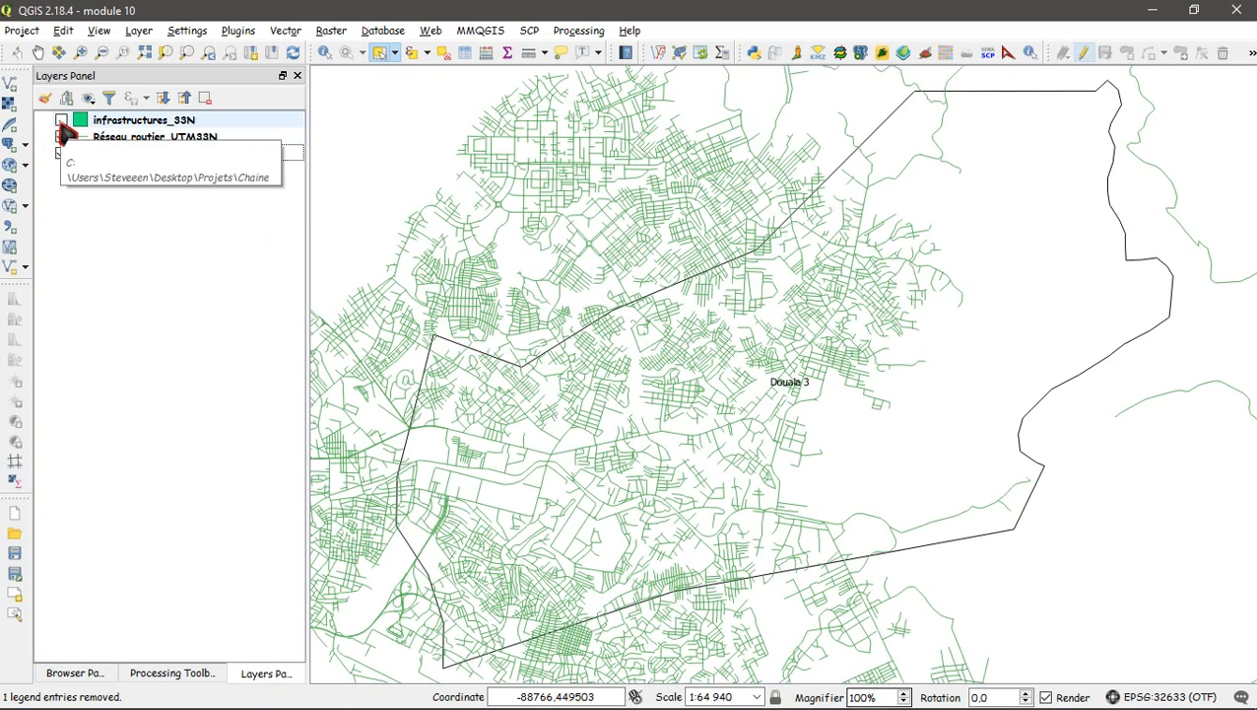
click(61, 120)
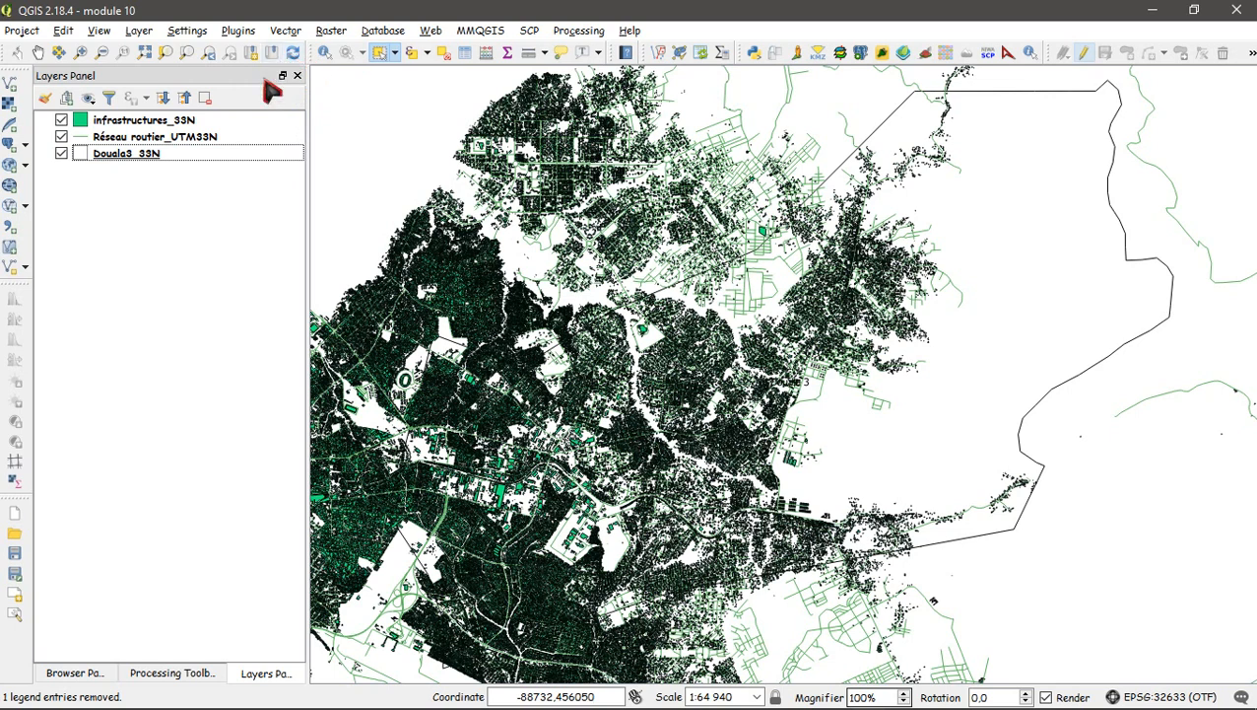
- Open the Clip geoprocessing tool and set Réseau routier_UTM33N as the input layer, with Douala3_33N as the clip layer
click(285, 30)
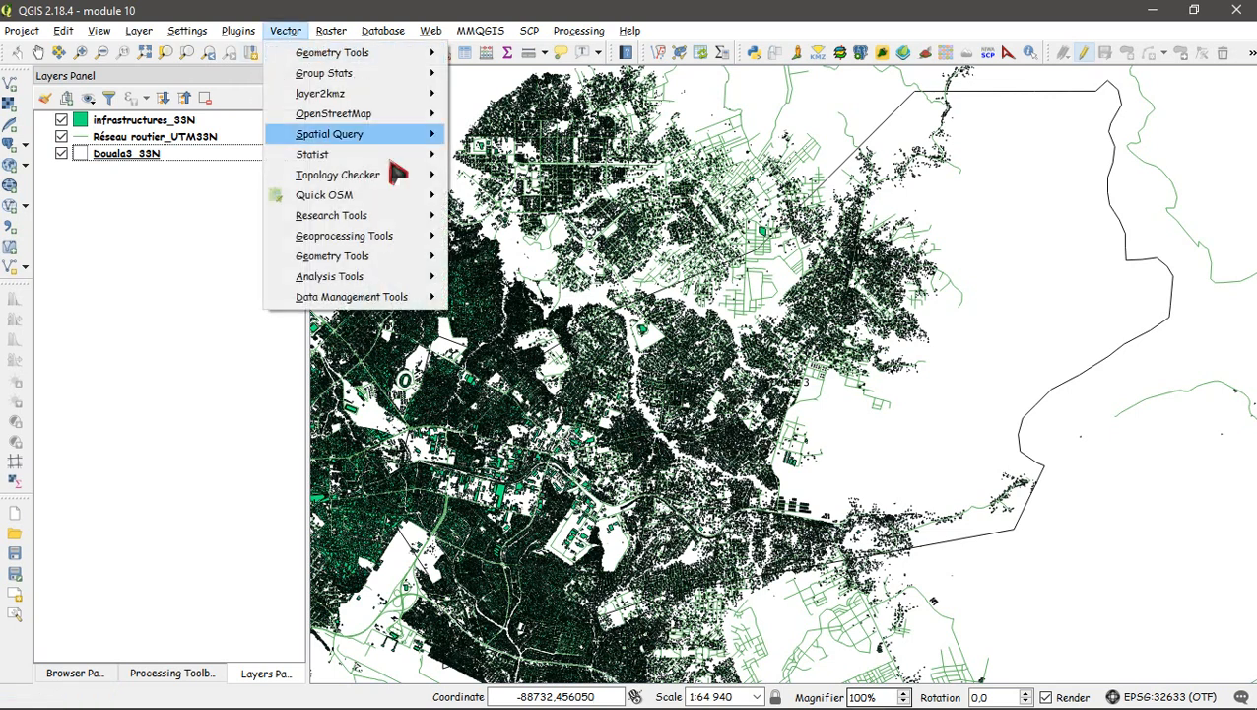
mouse_move(394, 241)
mouse_move(393, 279)
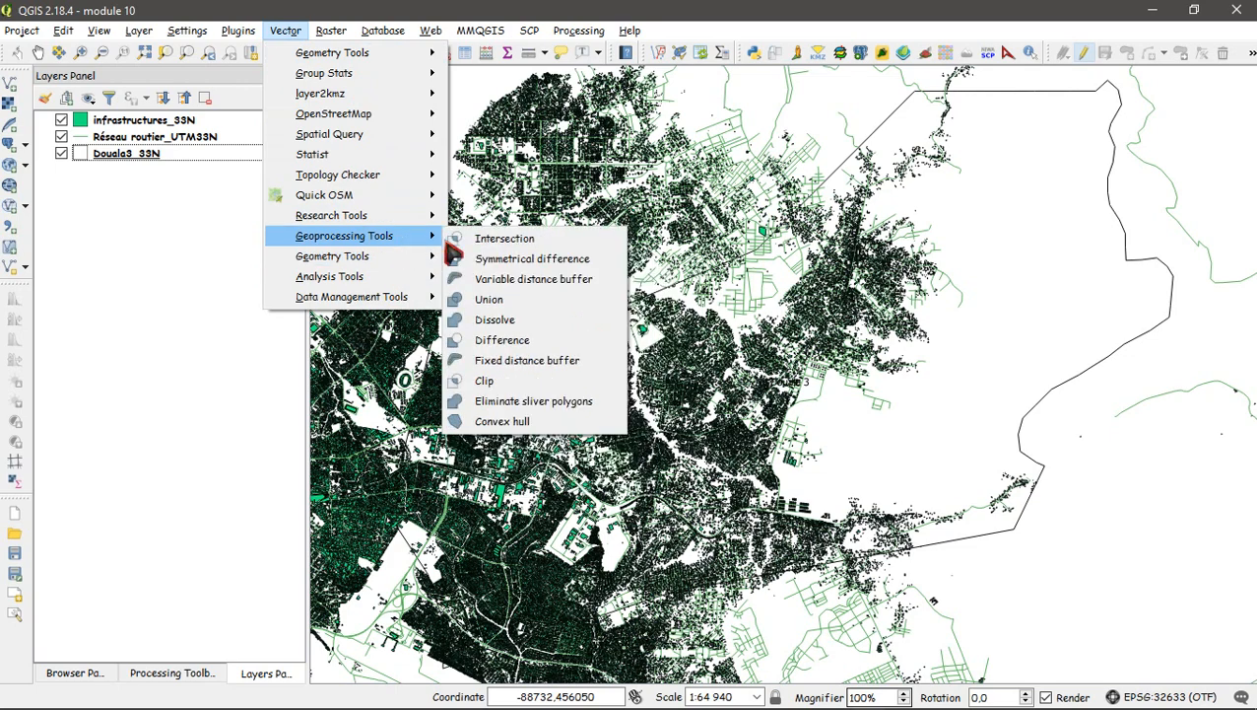
click(487, 385)
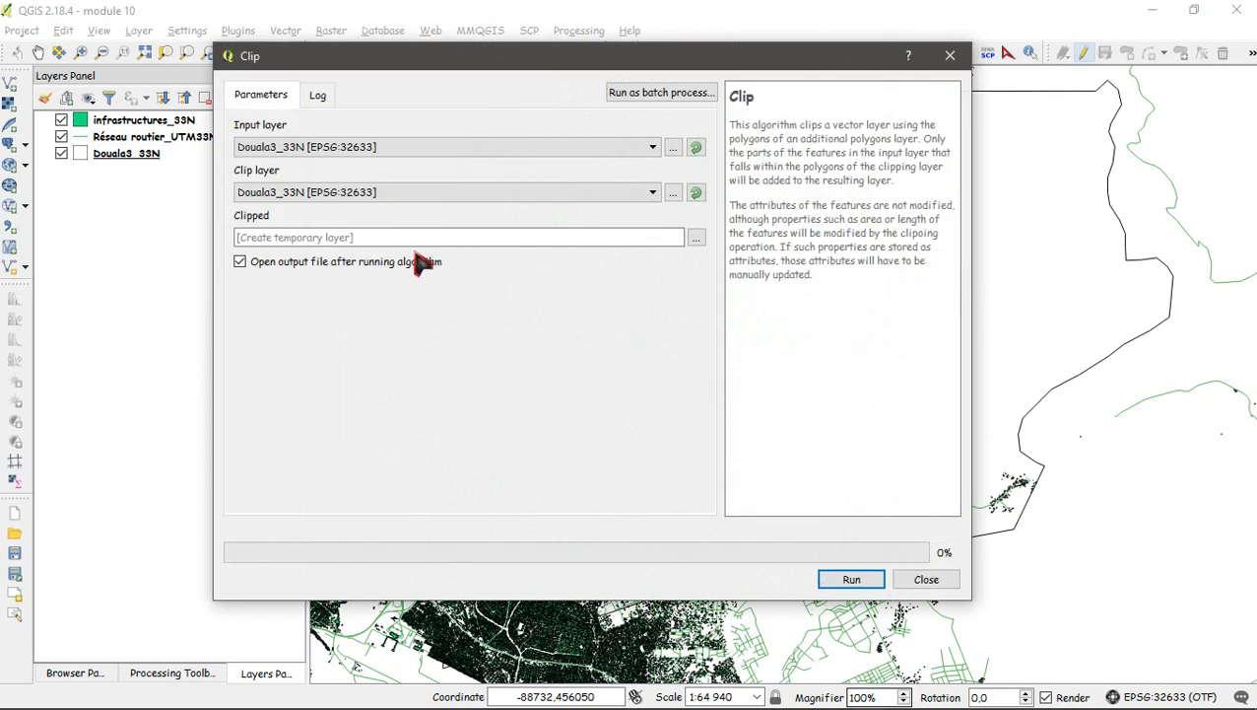
click(654, 147)
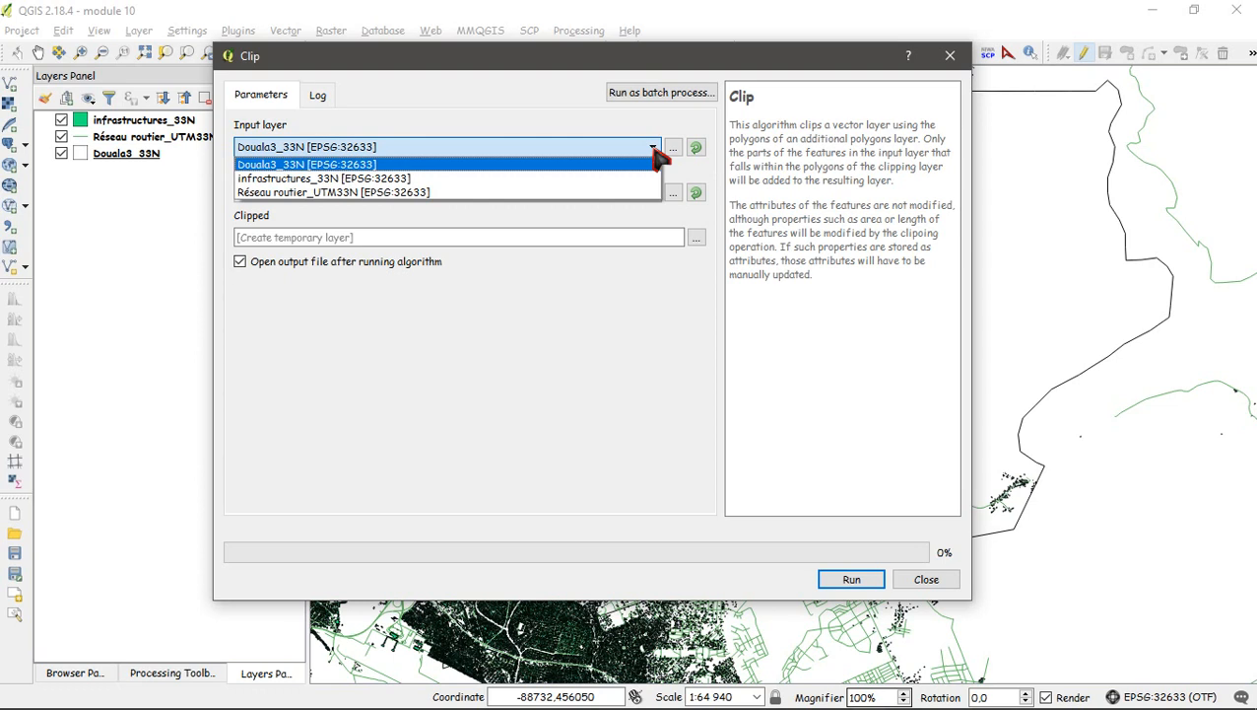
click(659, 148)
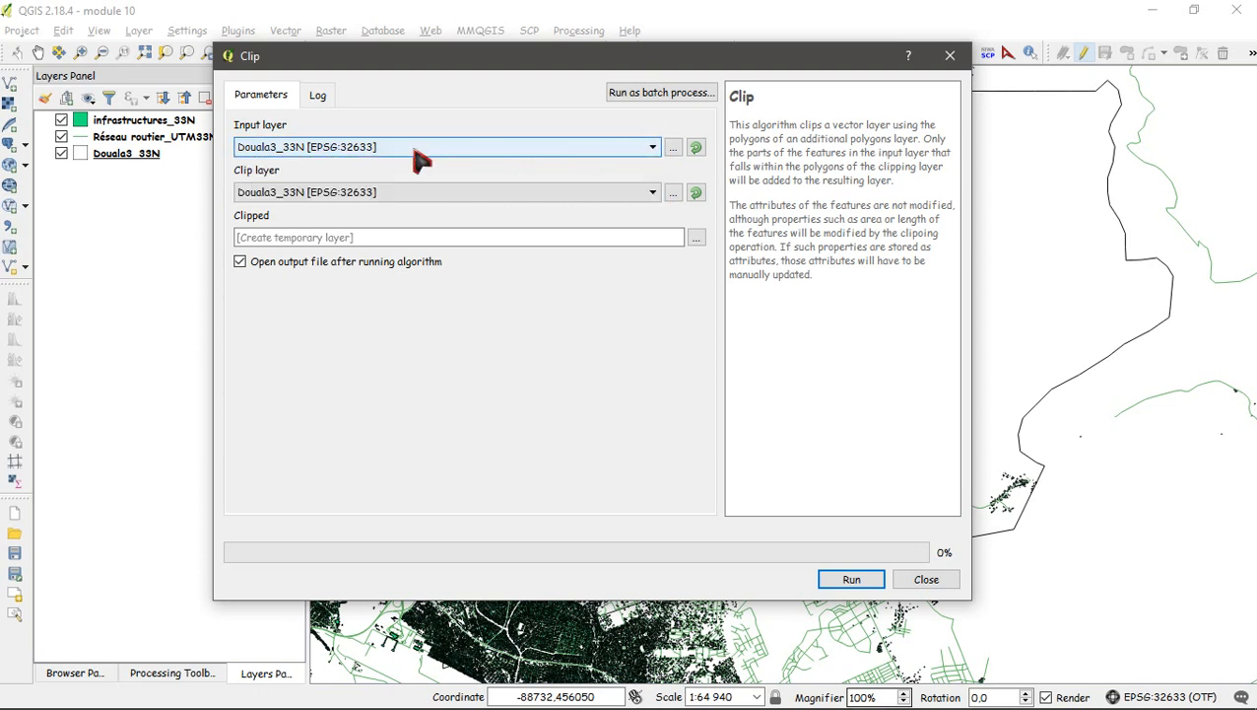
click(655, 148)
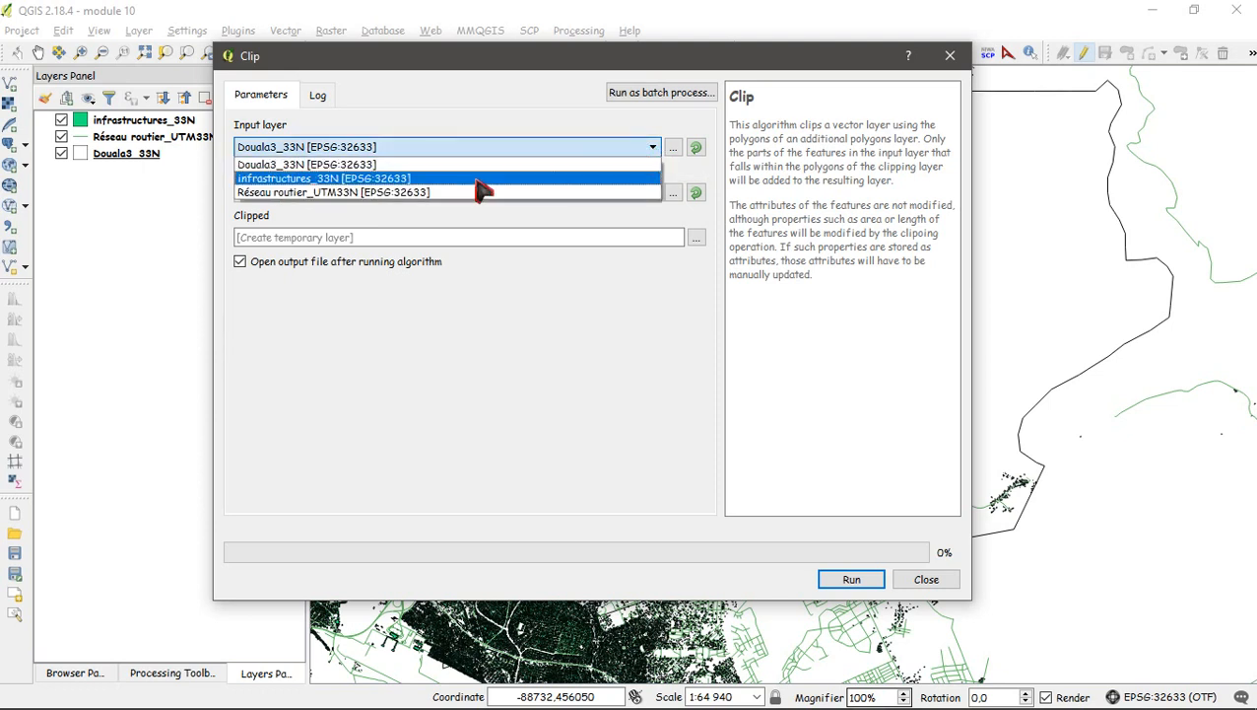
click(394, 193)
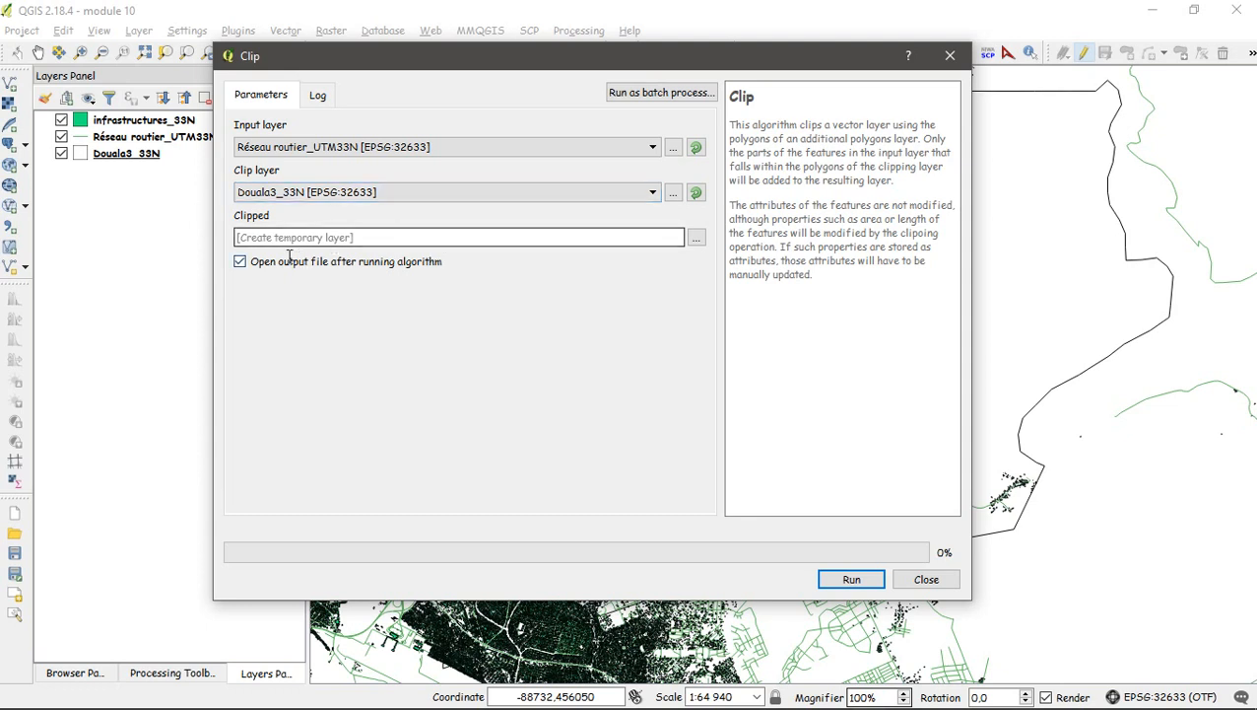
- Choose to save the clipped output to a file and browse up from the Vecteur folder to the computer's drive list
click(695, 240)
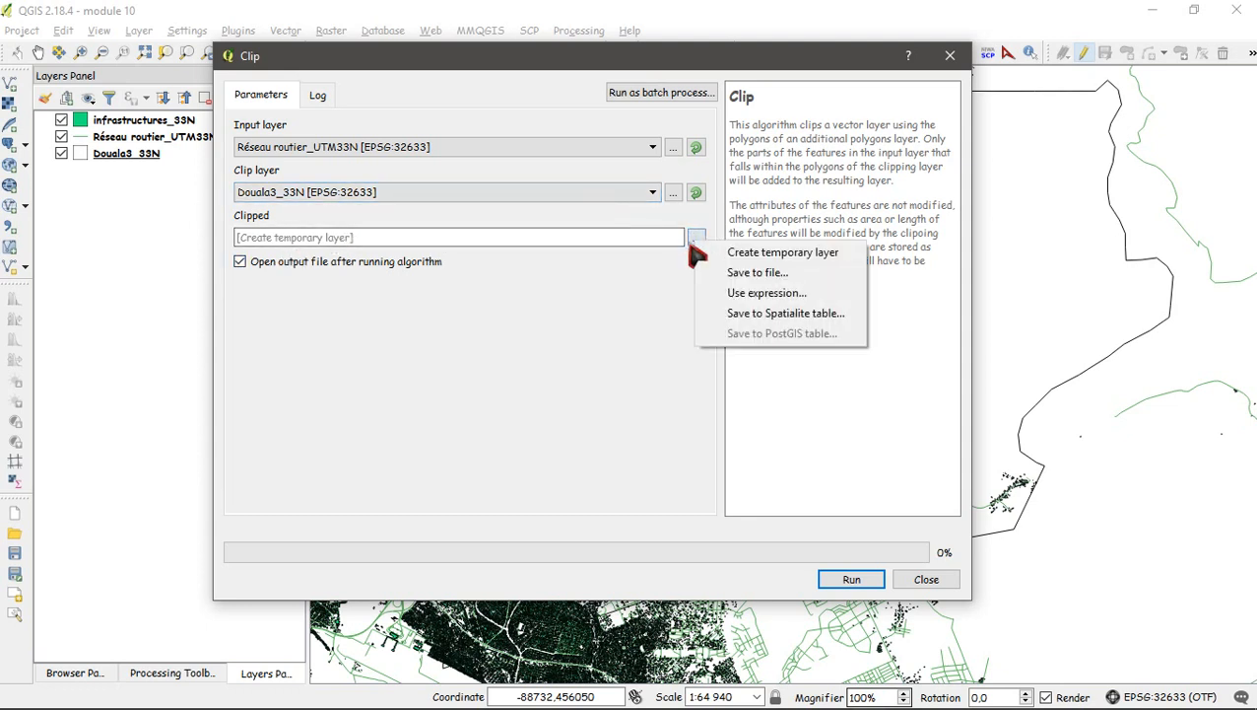
click(773, 282)
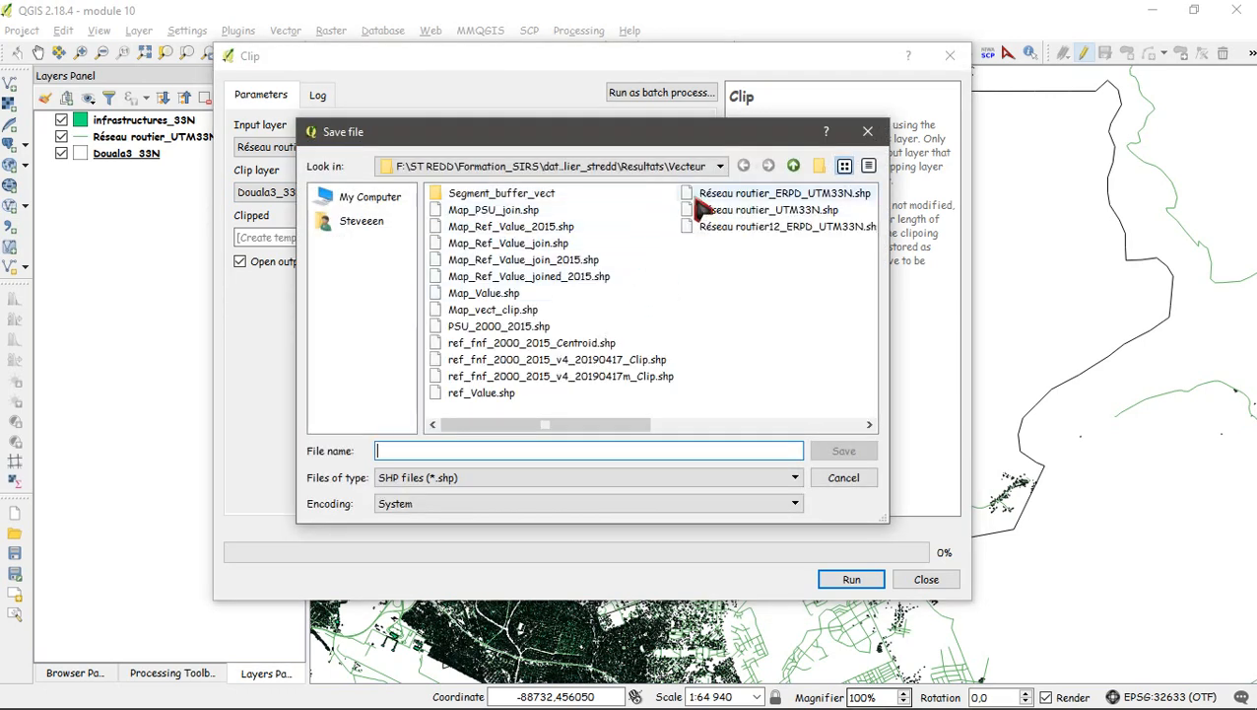
click(794, 166)
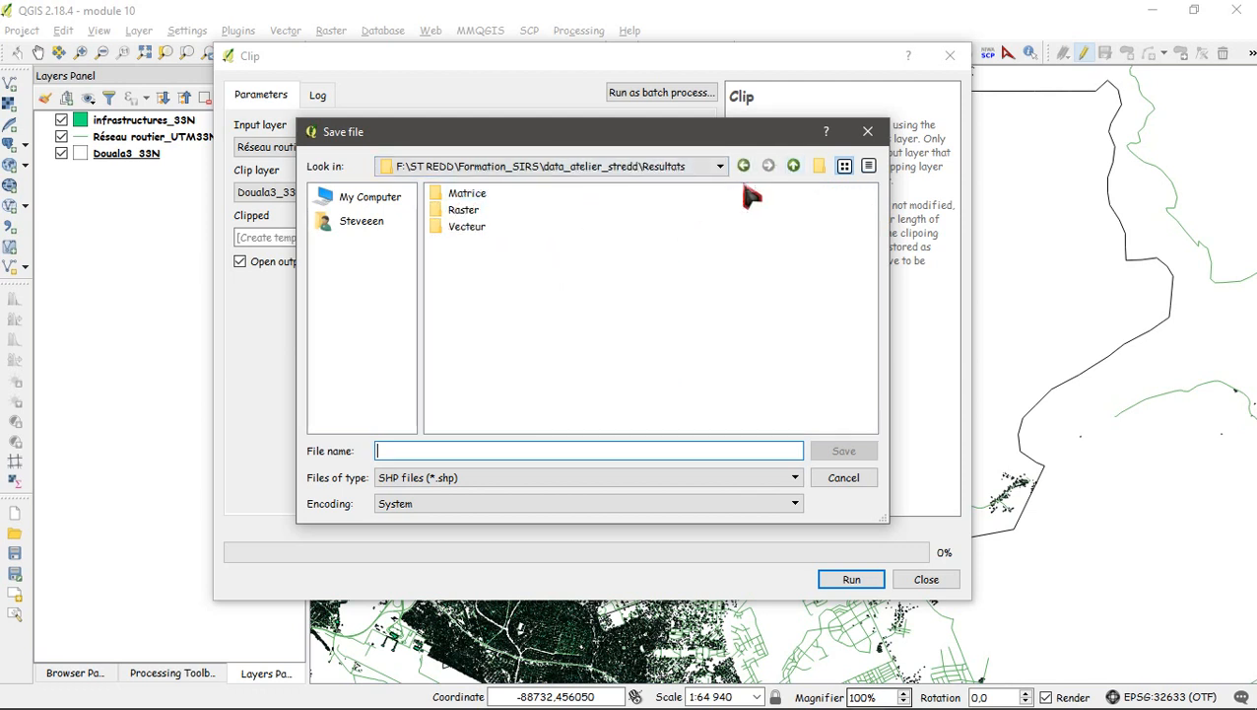
click(793, 167)
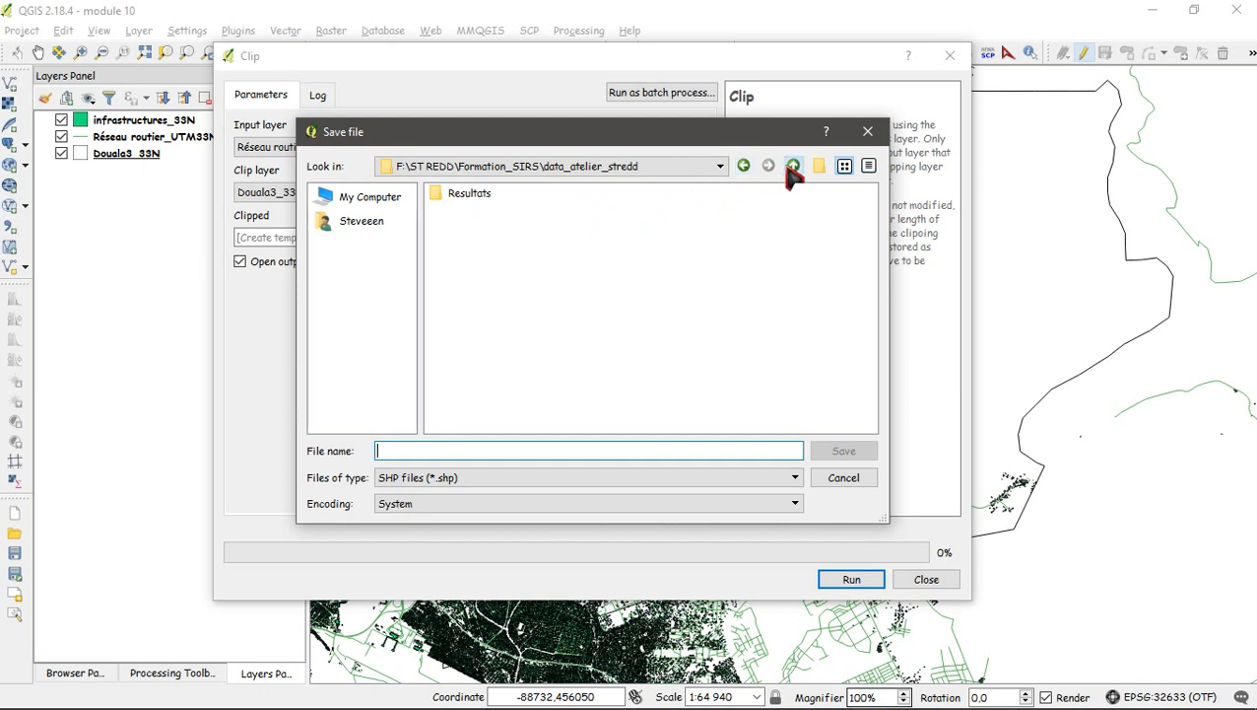
click(794, 168)
click(794, 168)
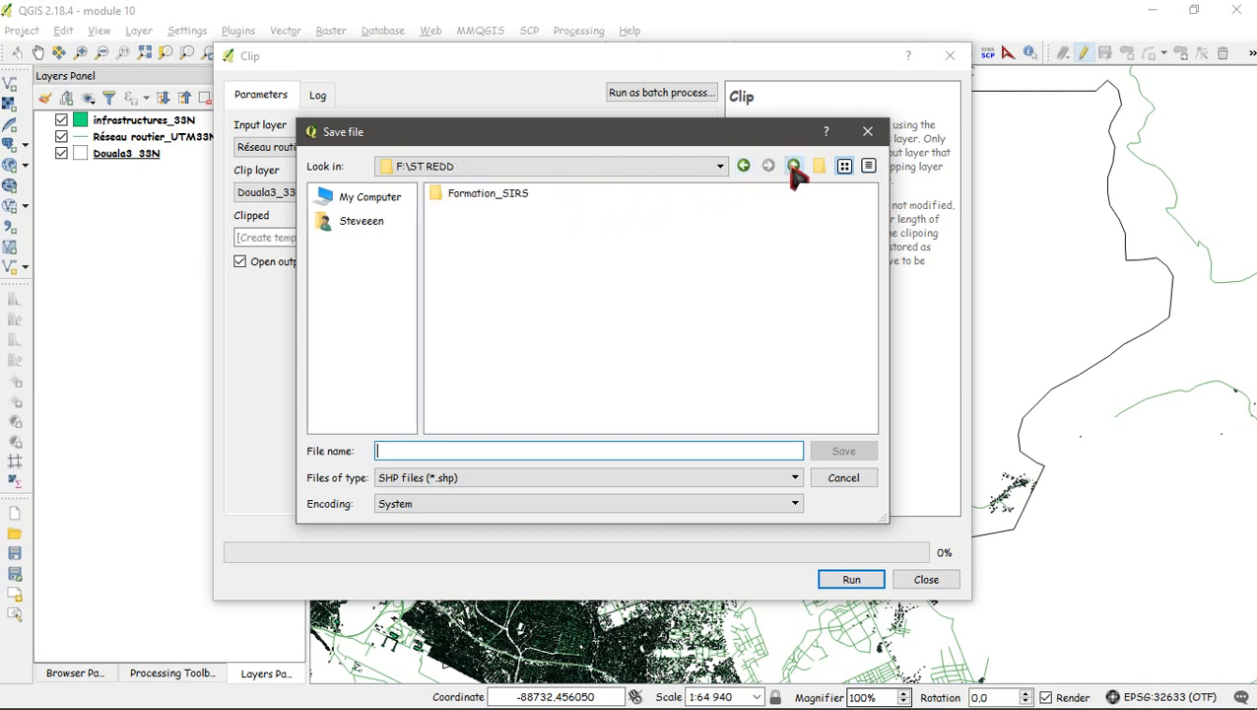
click(794, 168)
click(365, 197)
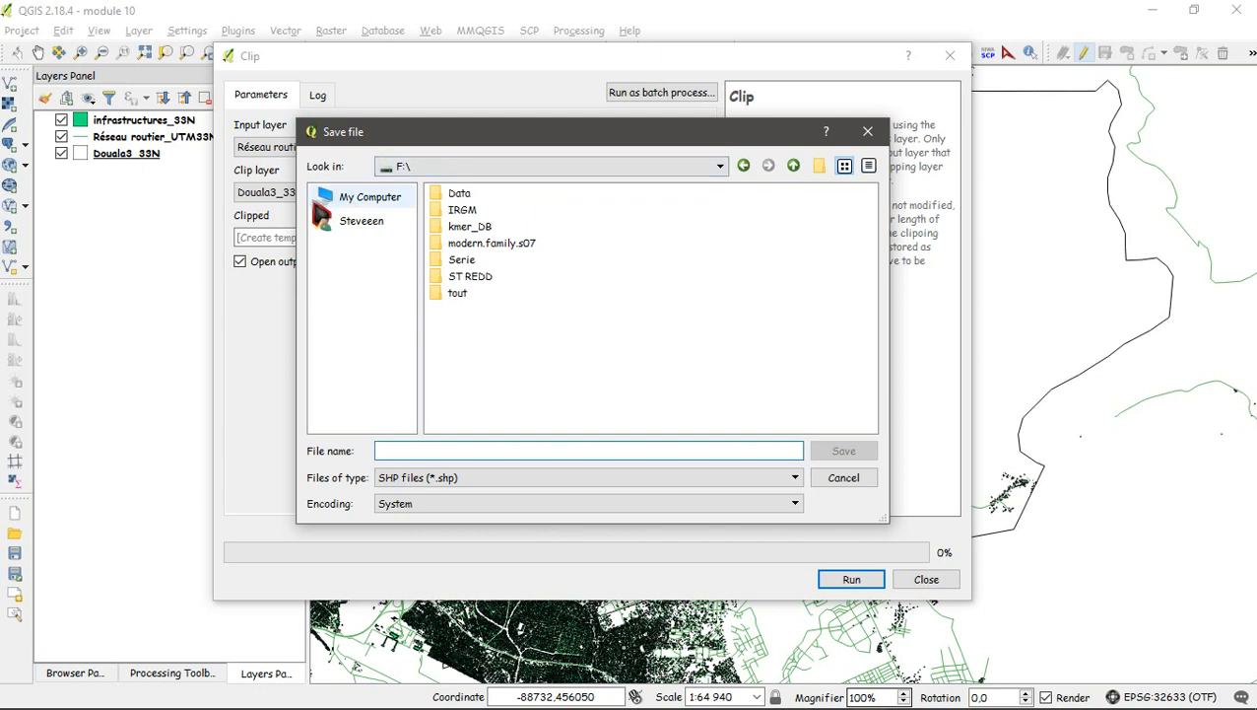
click(452, 195)
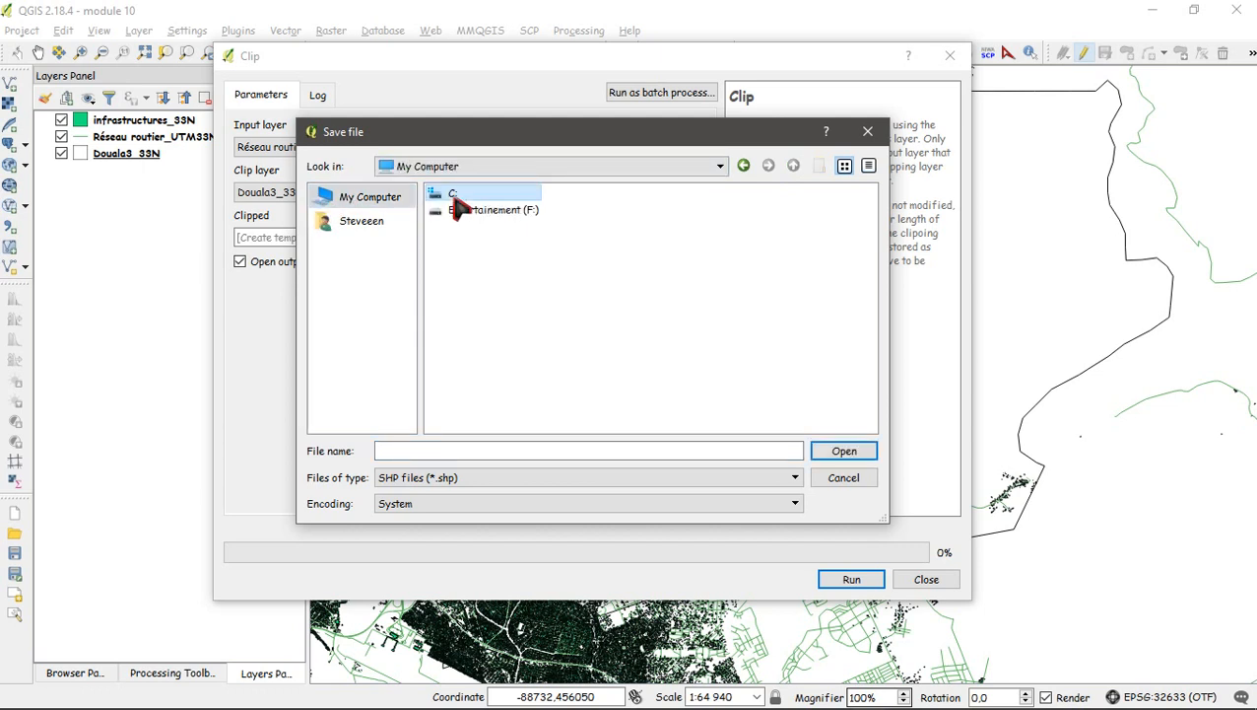
click(723, 170)
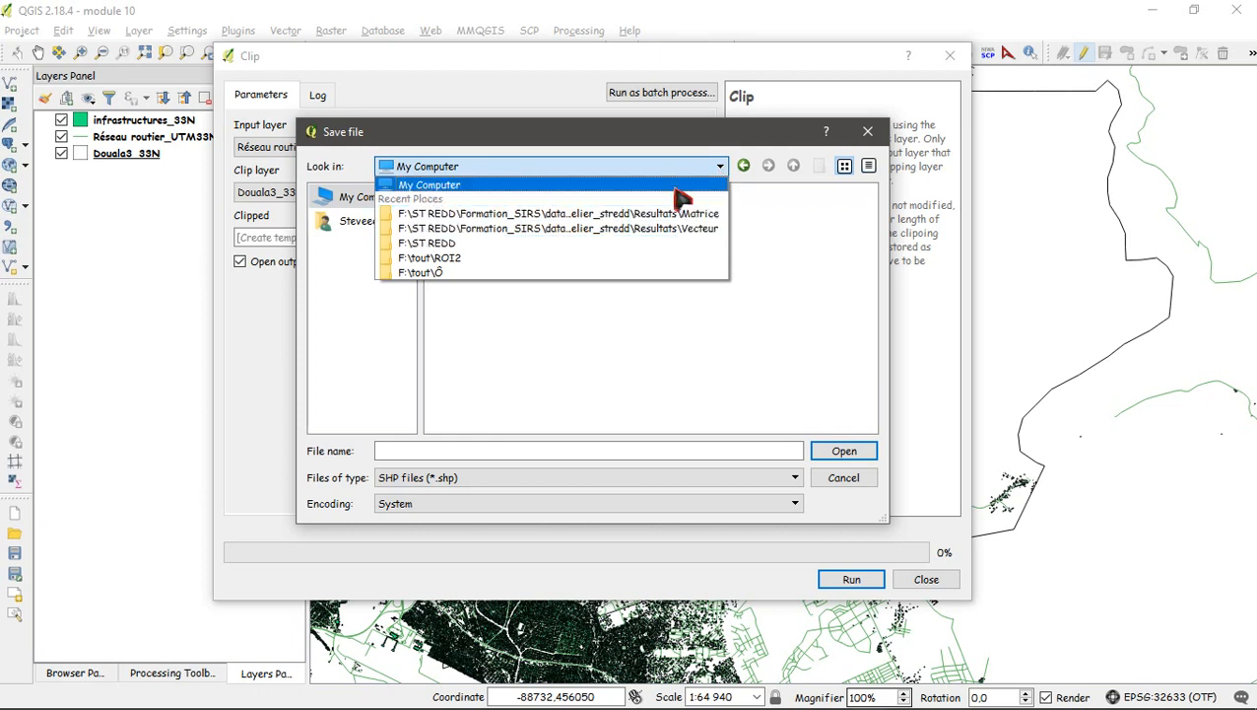
click(745, 168)
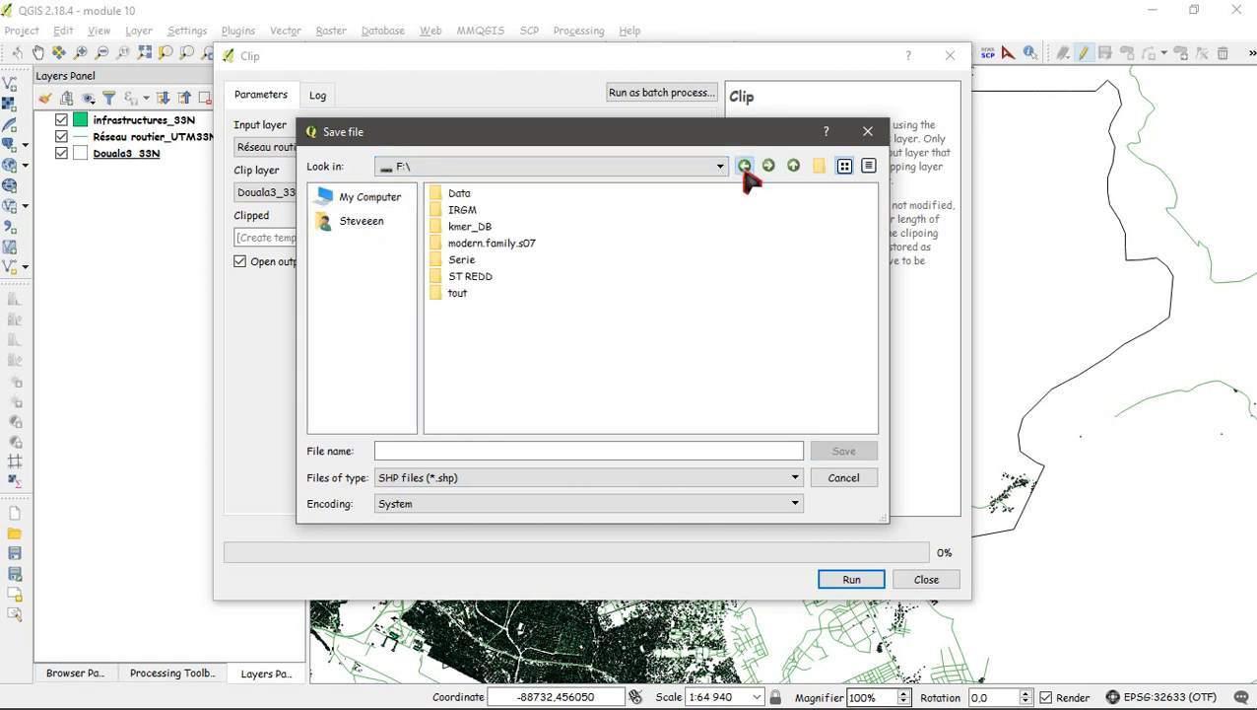
click(745, 166)
click(745, 166)
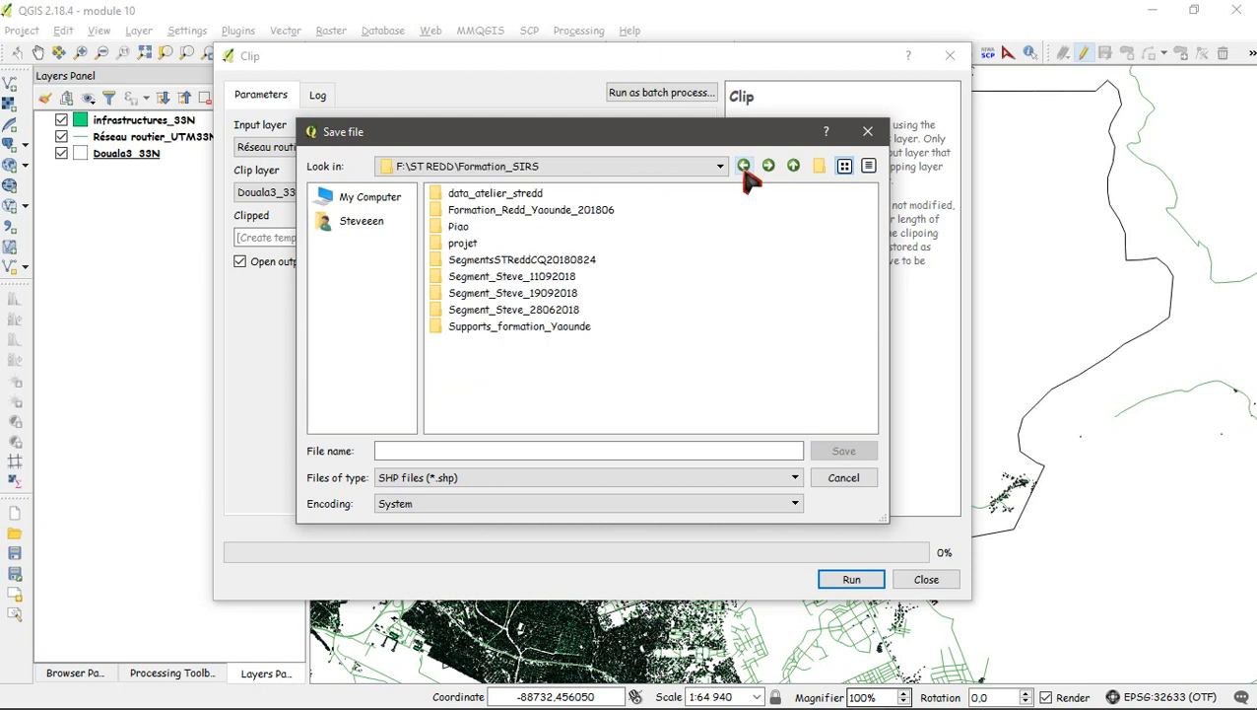
click(745, 166)
click(745, 167)
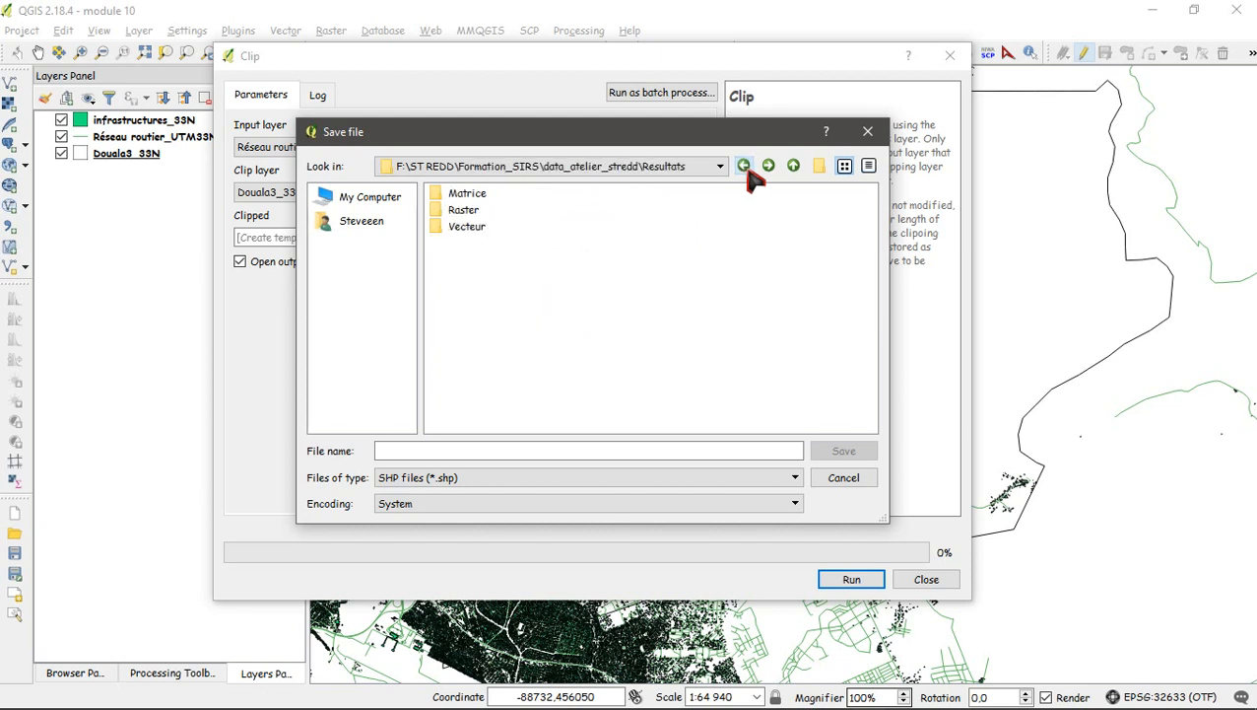
click(794, 166)
click(793, 167)
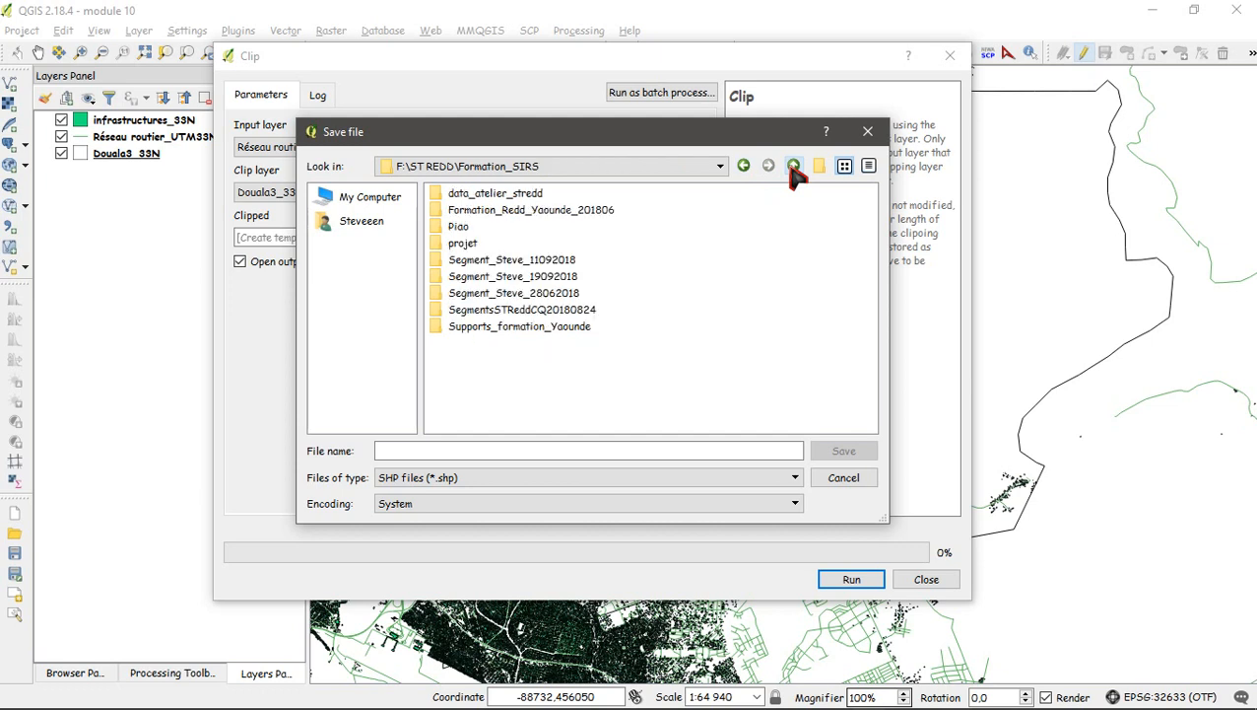
click(793, 167)
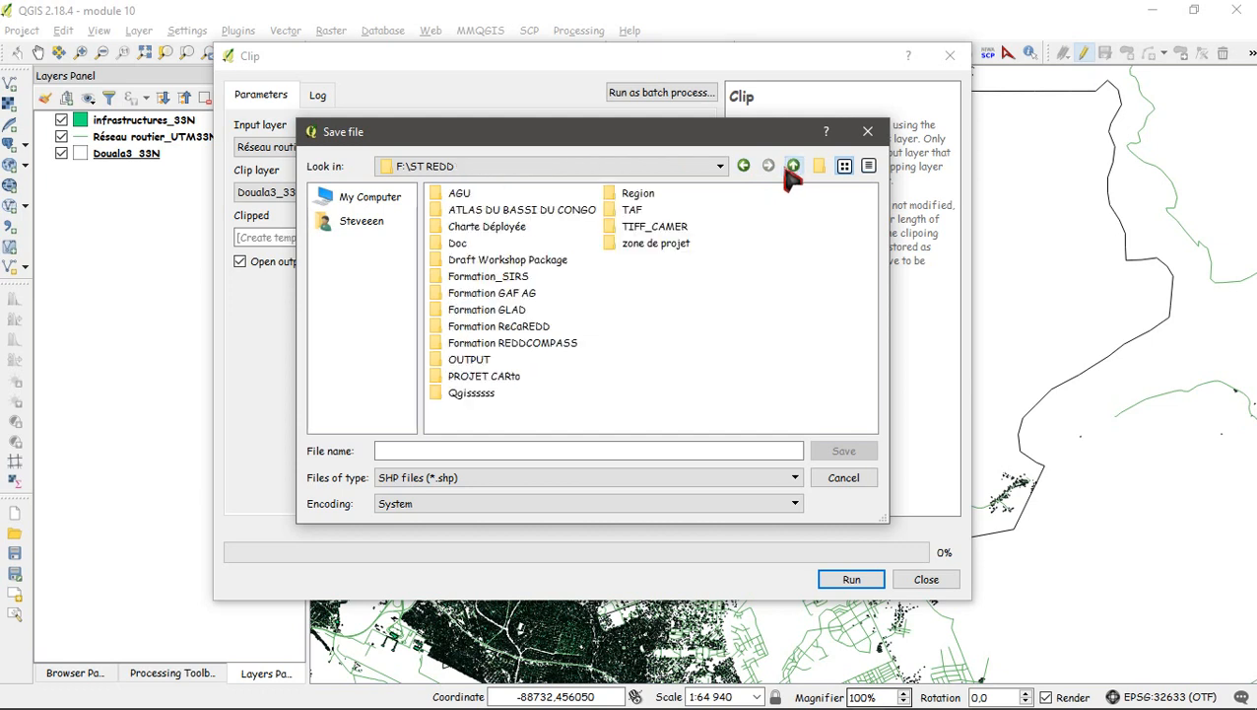
click(794, 167)
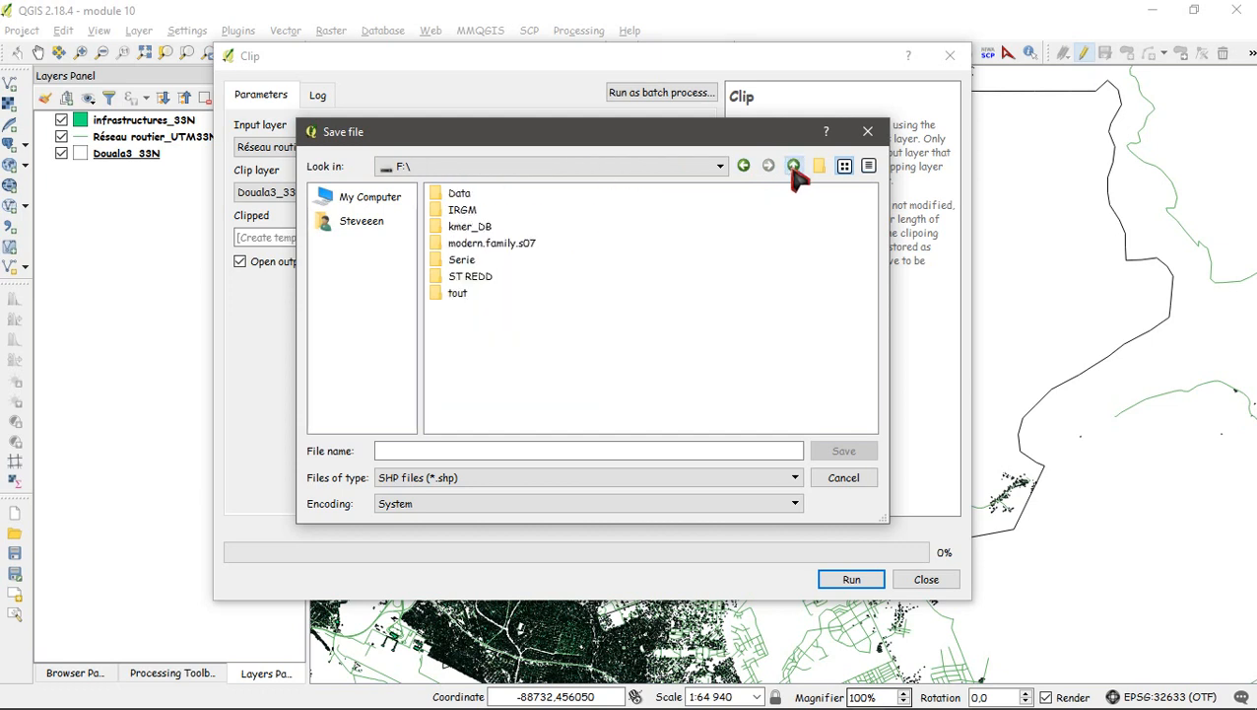
click(793, 167)
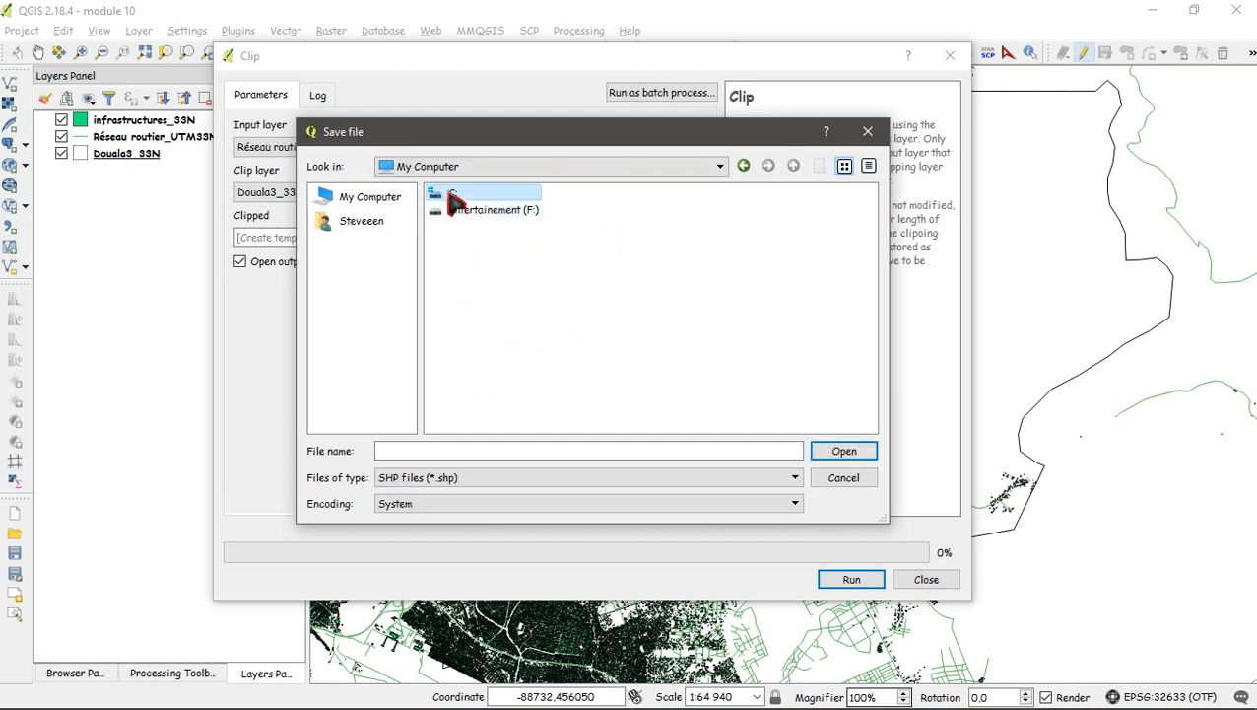
- Browse the C: drive to the Desktop folder of the current user's profile for the clipped output
double_click(454, 194)
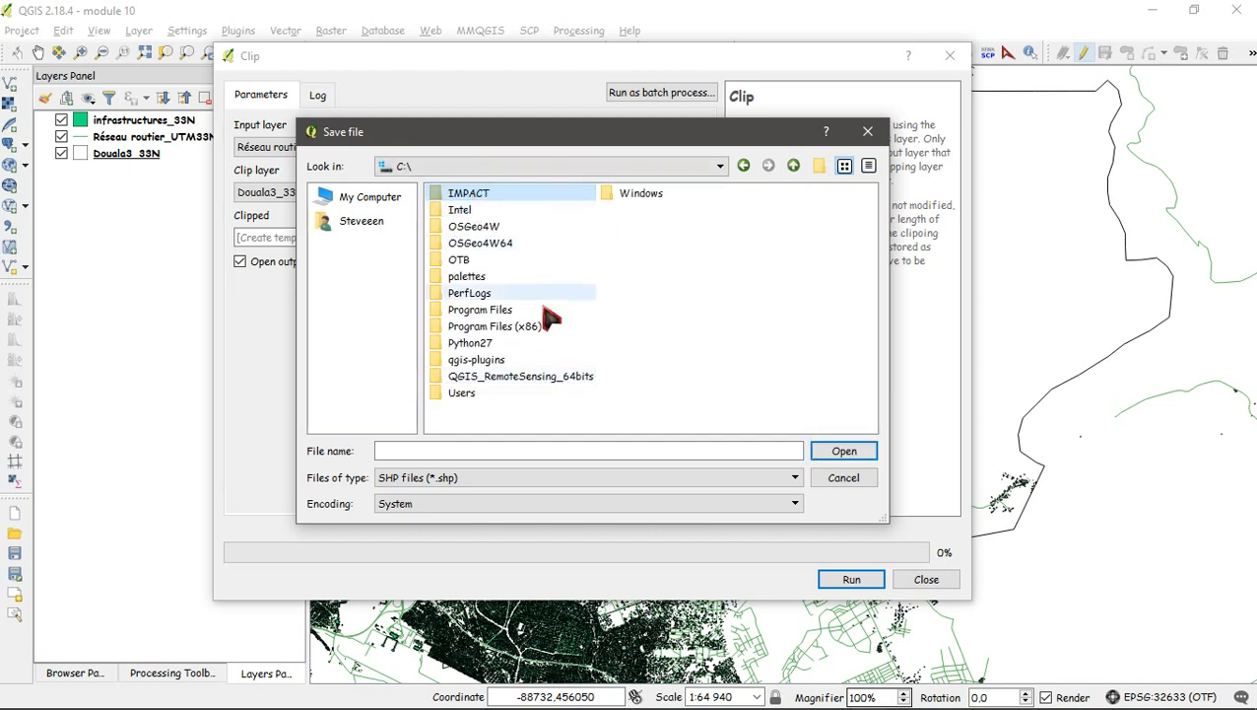
click(463, 394)
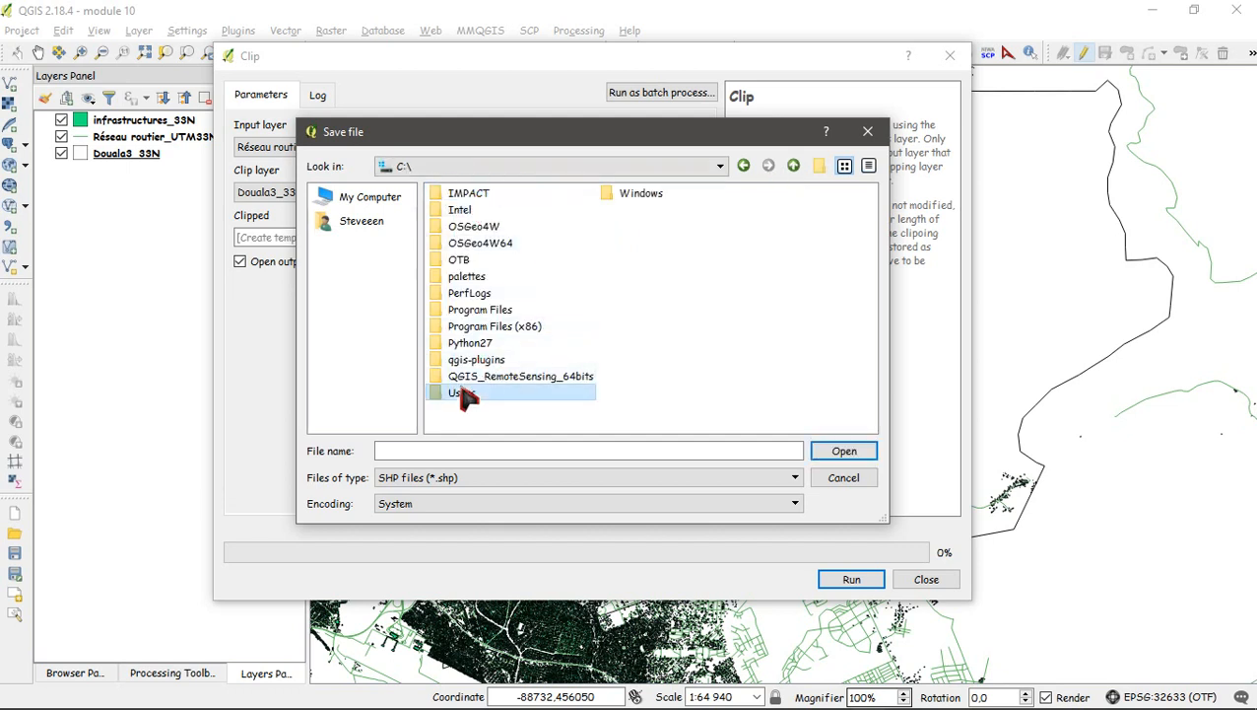
double_click(550, 395)
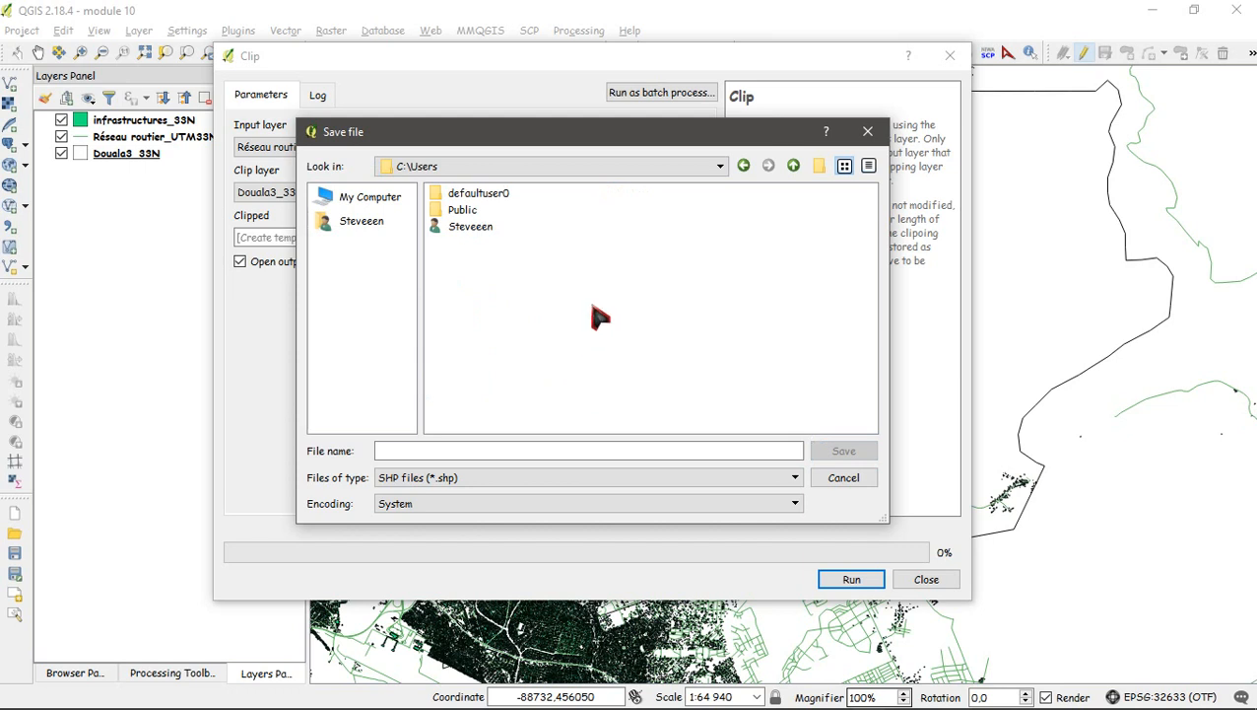
click(475, 231)
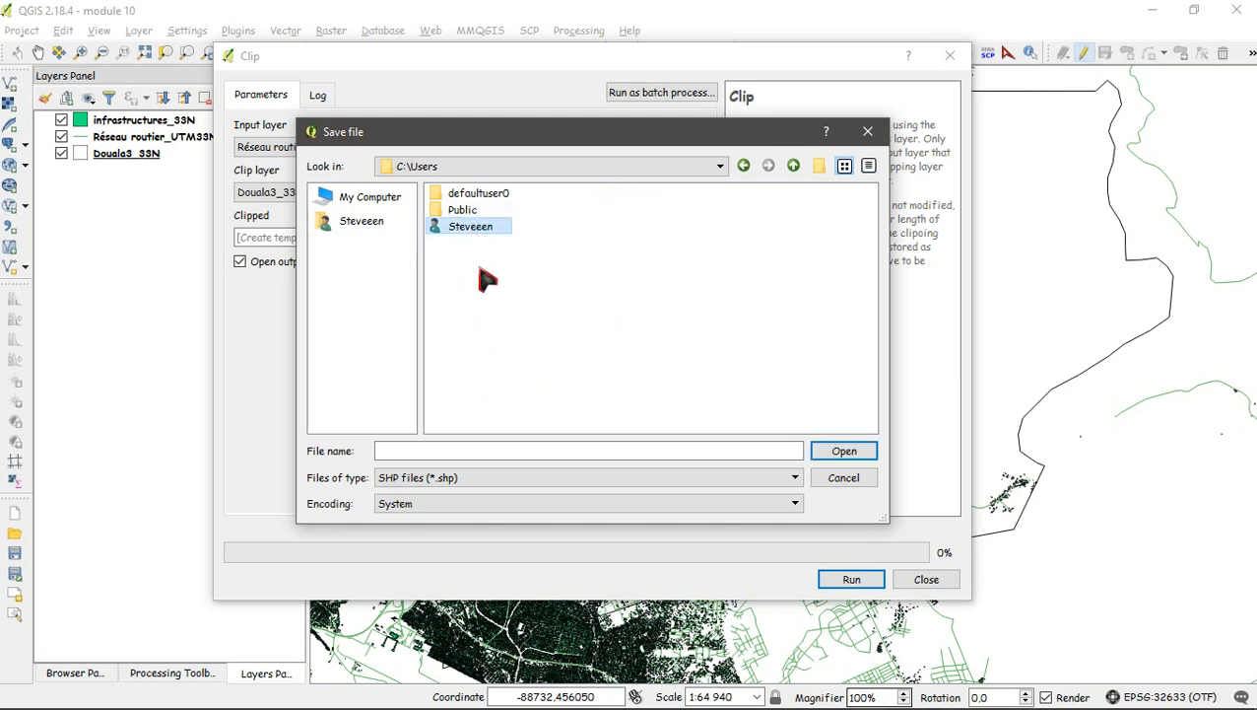
key(Return)
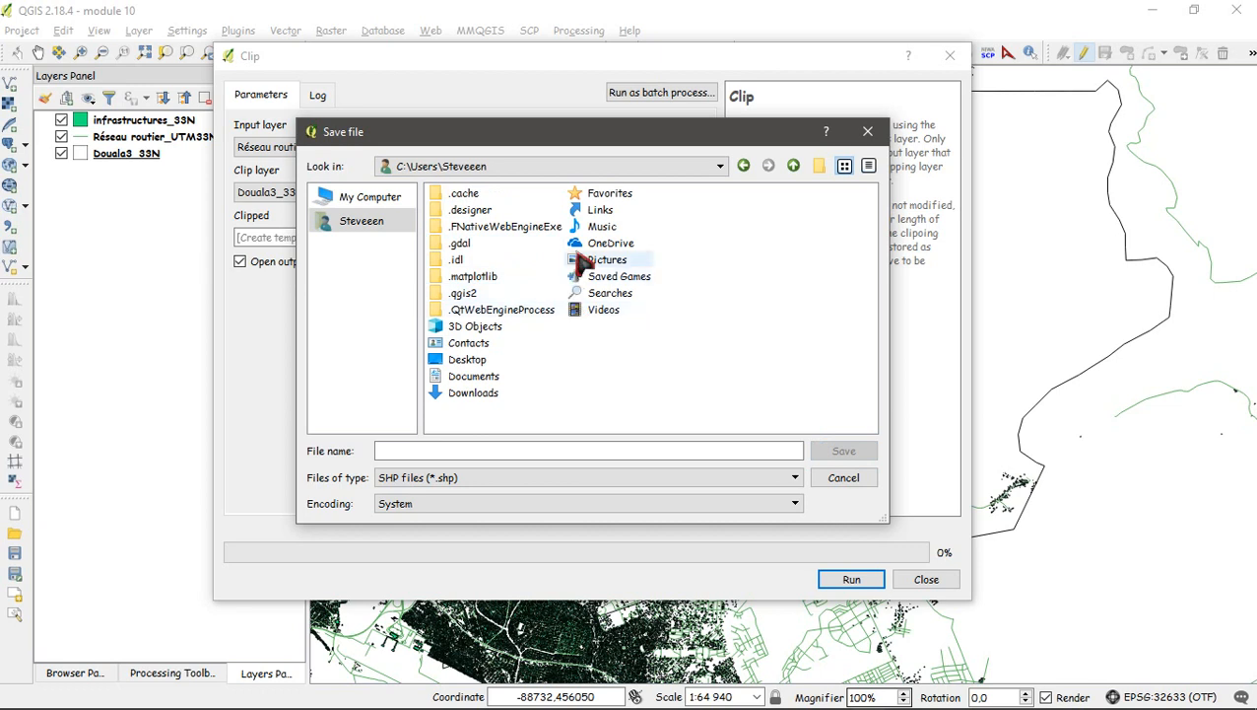
click(475, 362)
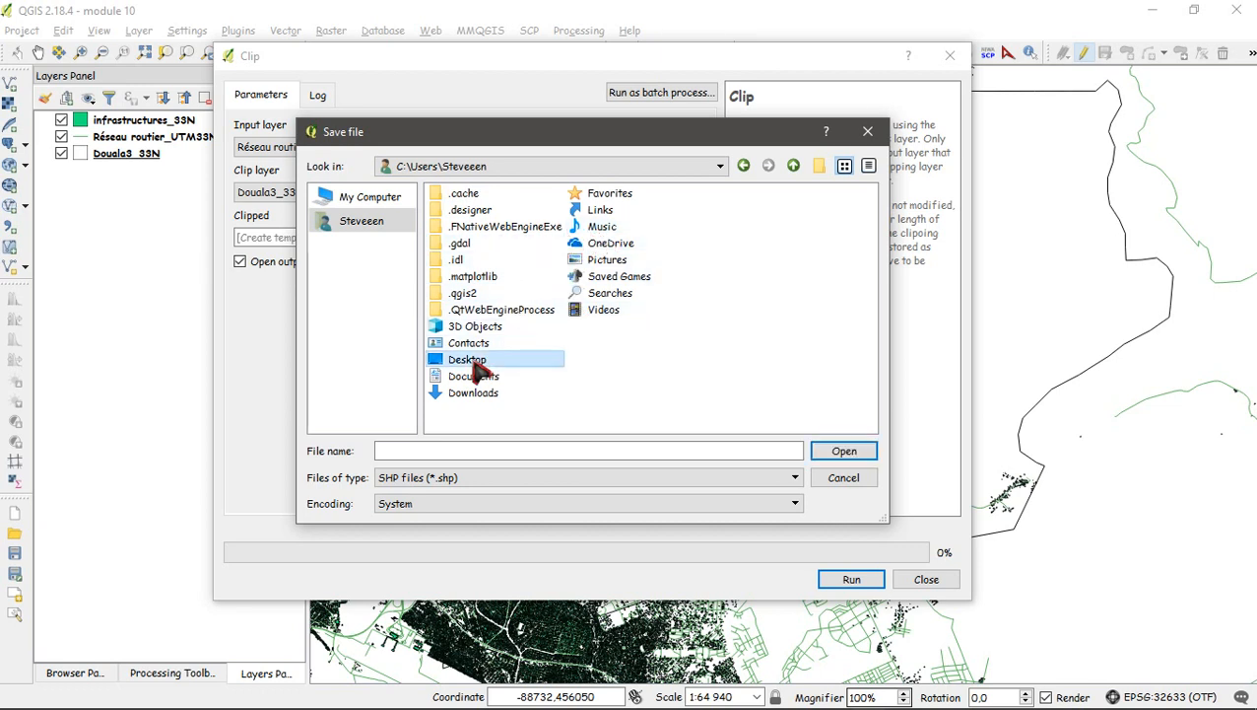
key(Return)
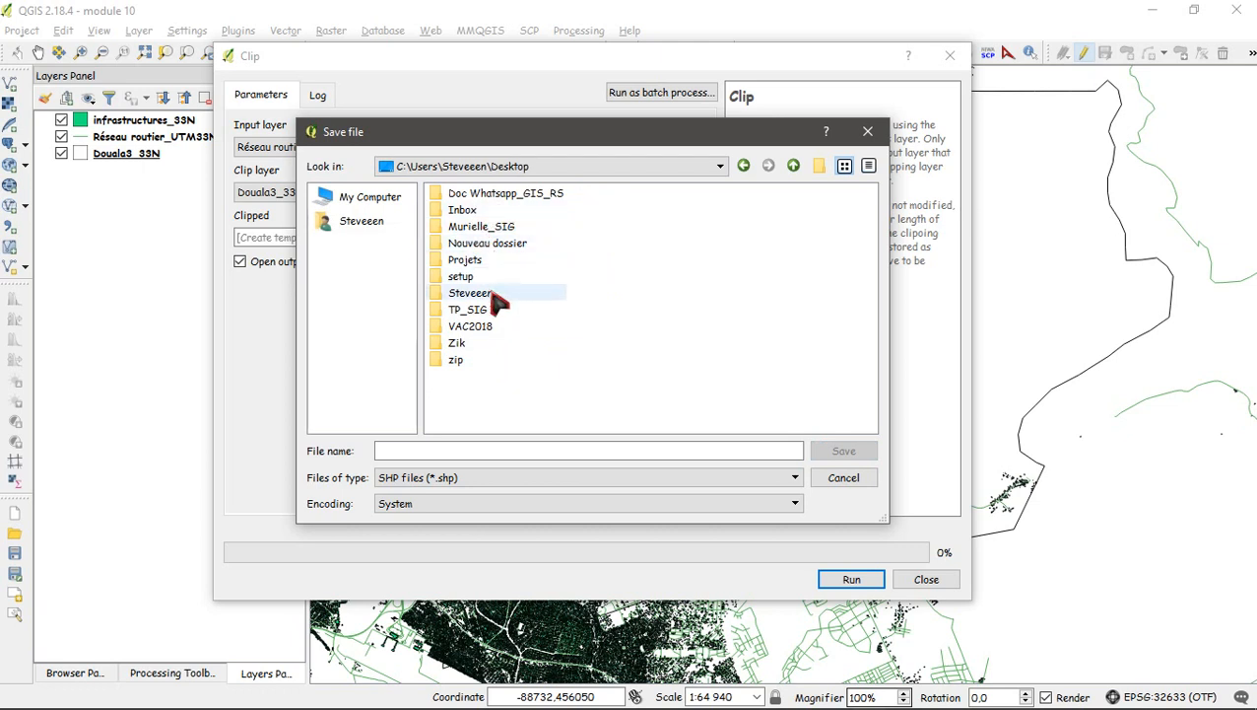
- Open the Projets/Chaine You/data/Résultats/M10 folder as the destination for the clipped road layer
click(498, 260)
key(Return)
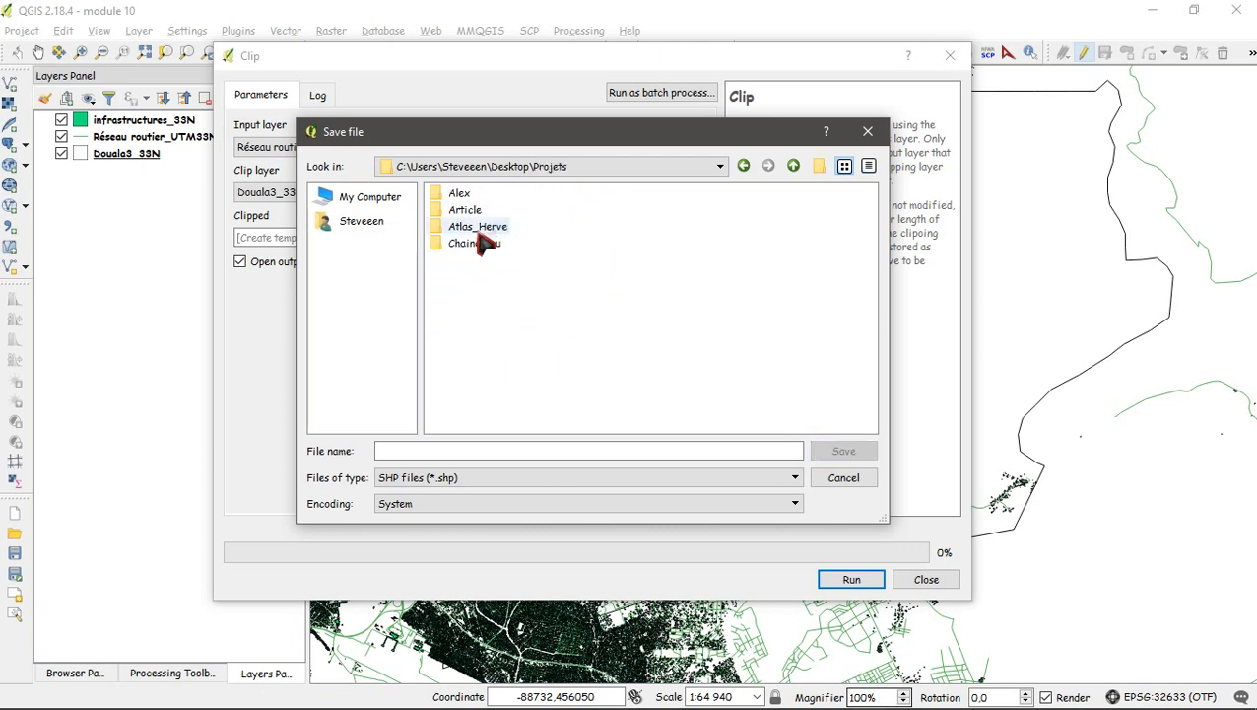
click(471, 245)
key(Return)
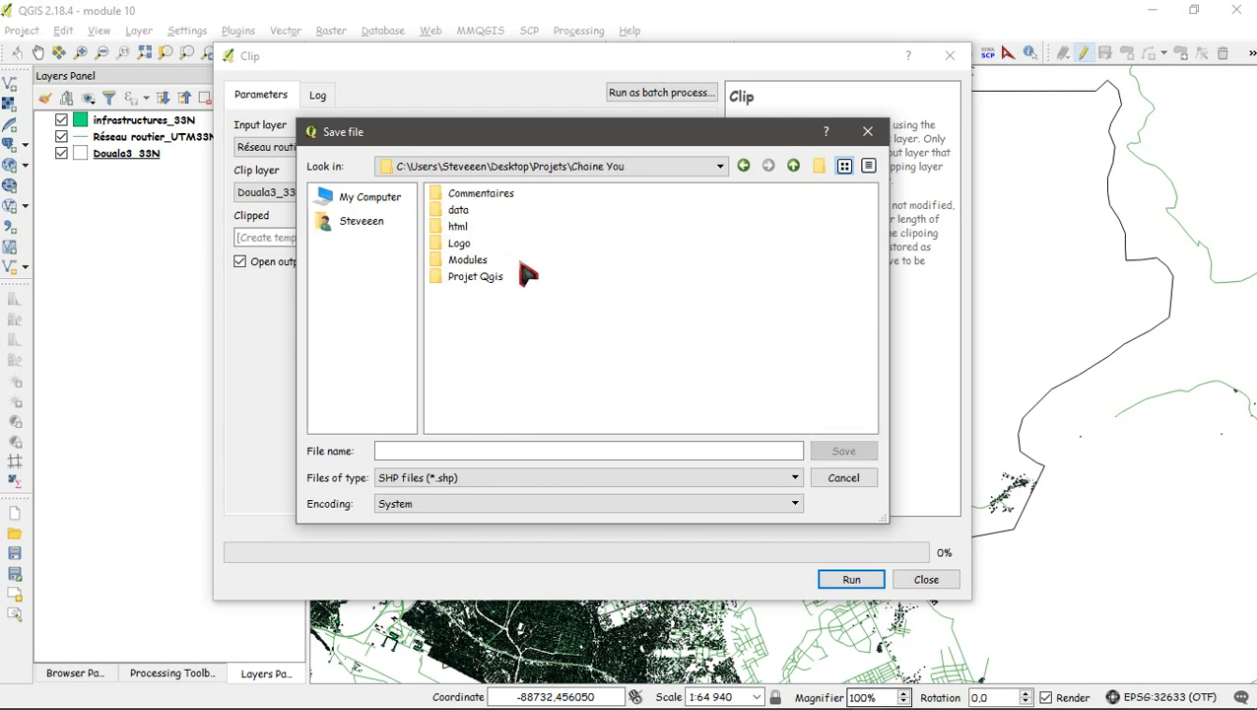
click(459, 210)
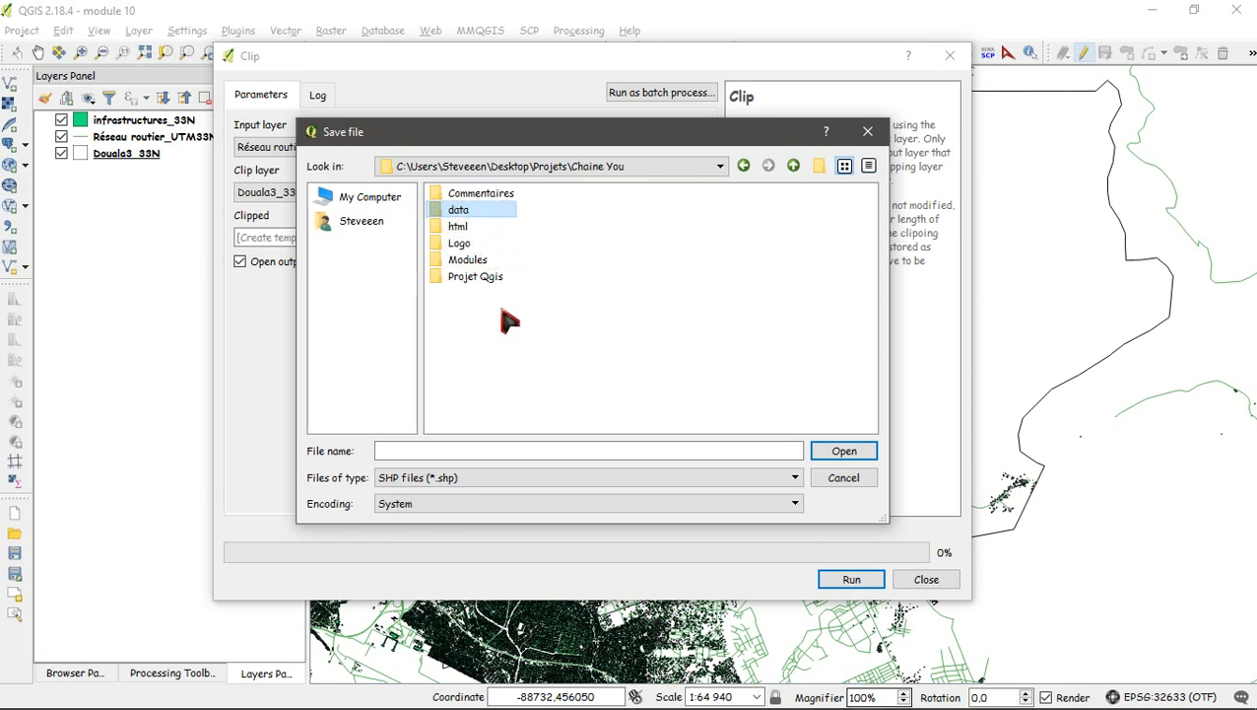
key(Return)
click(480, 244)
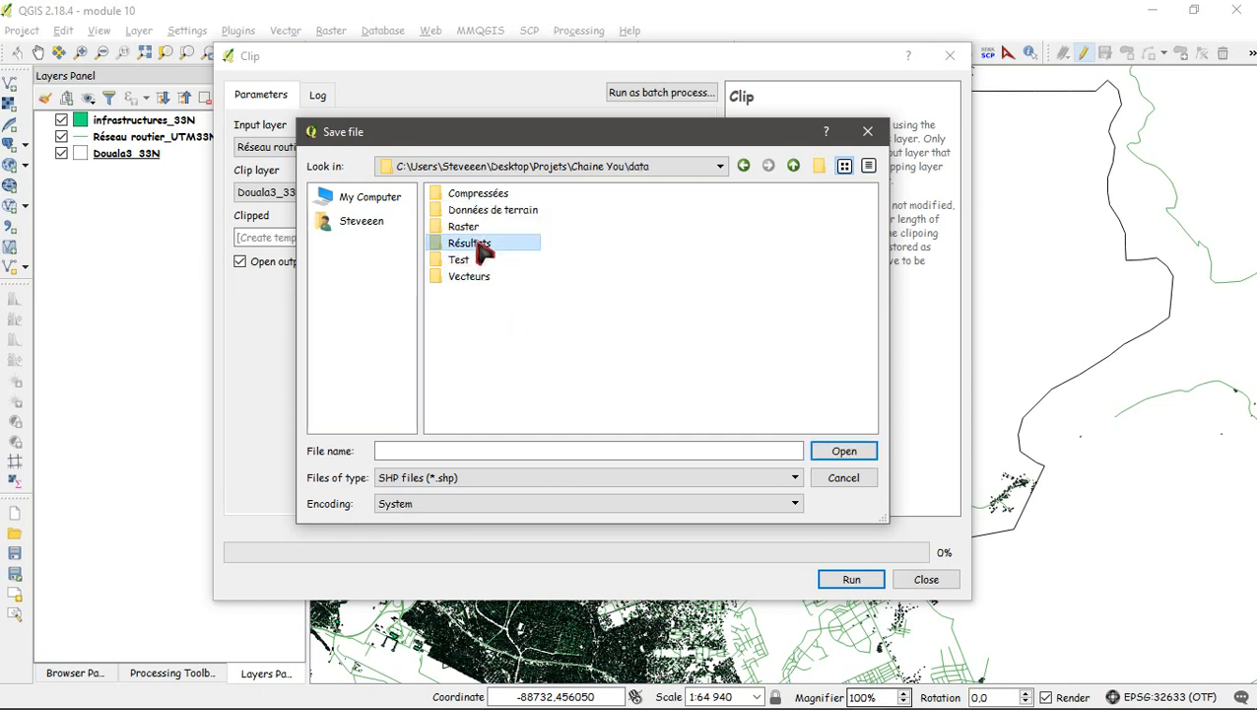
key(Return)
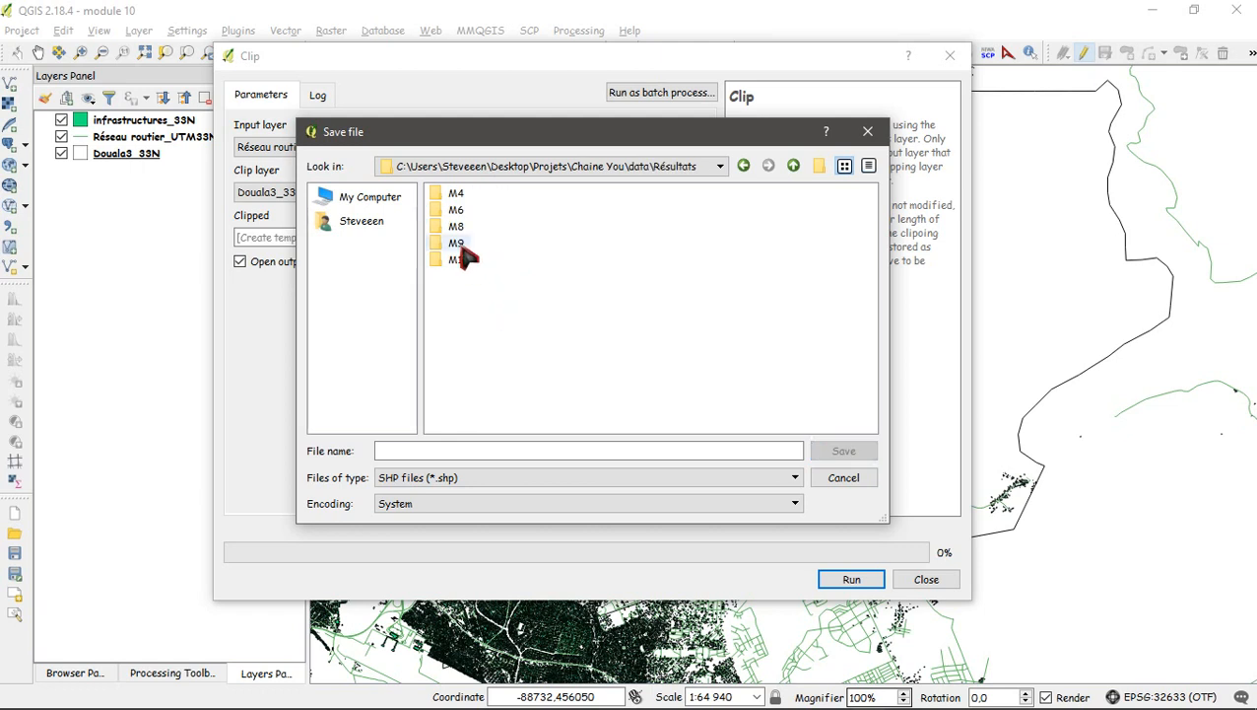
click(459, 262)
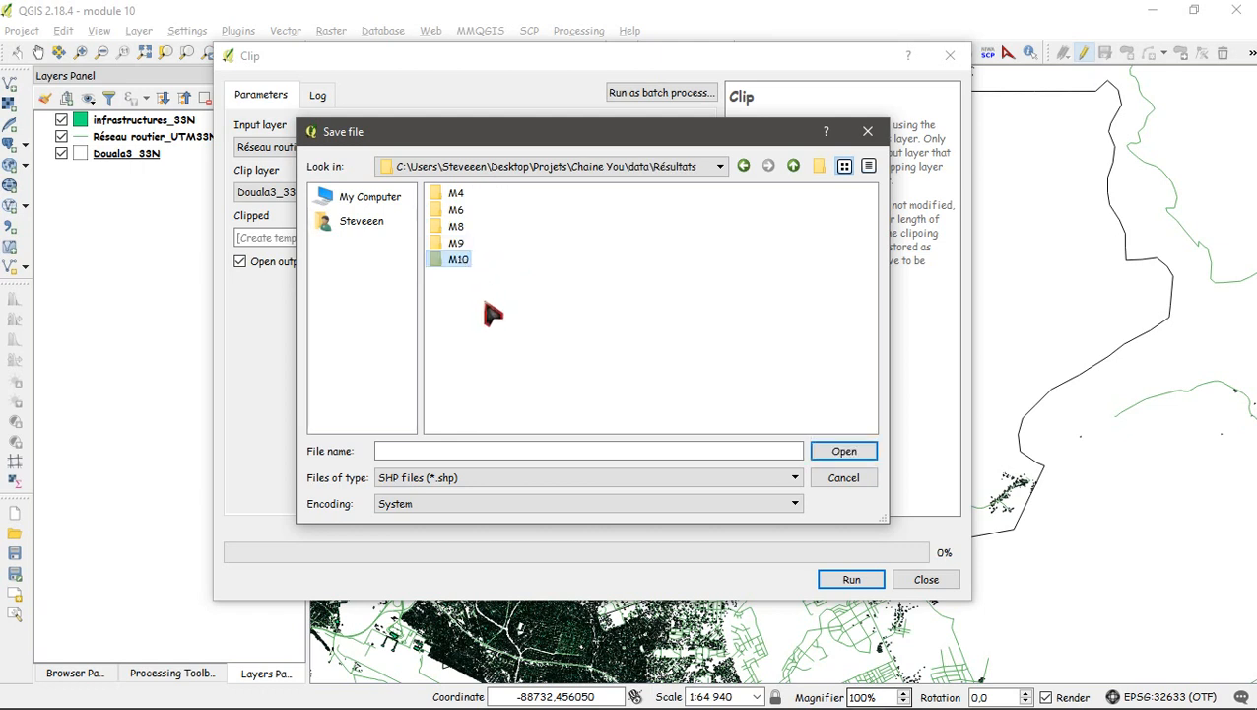
key(Return)
- Name the output Reseau_routier_Douala3_33N.shp, run the clip of the road network, and close the Clip tool
click(441, 450)
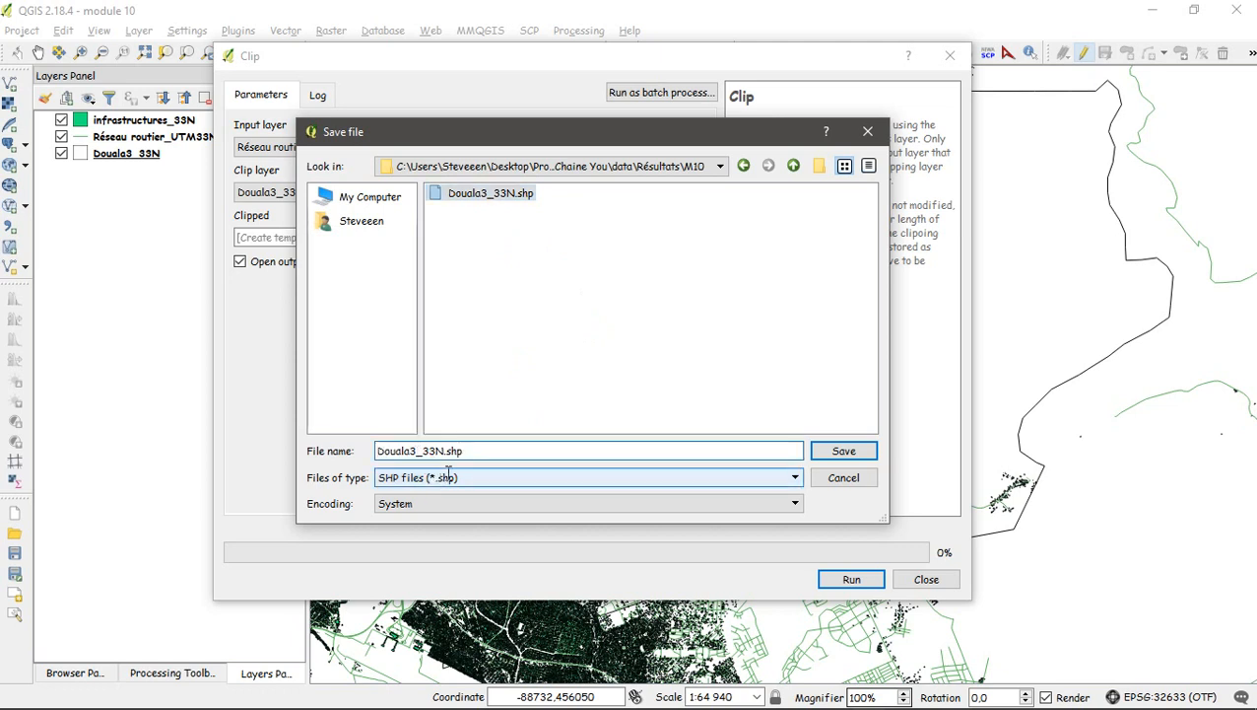
text(Reseau)
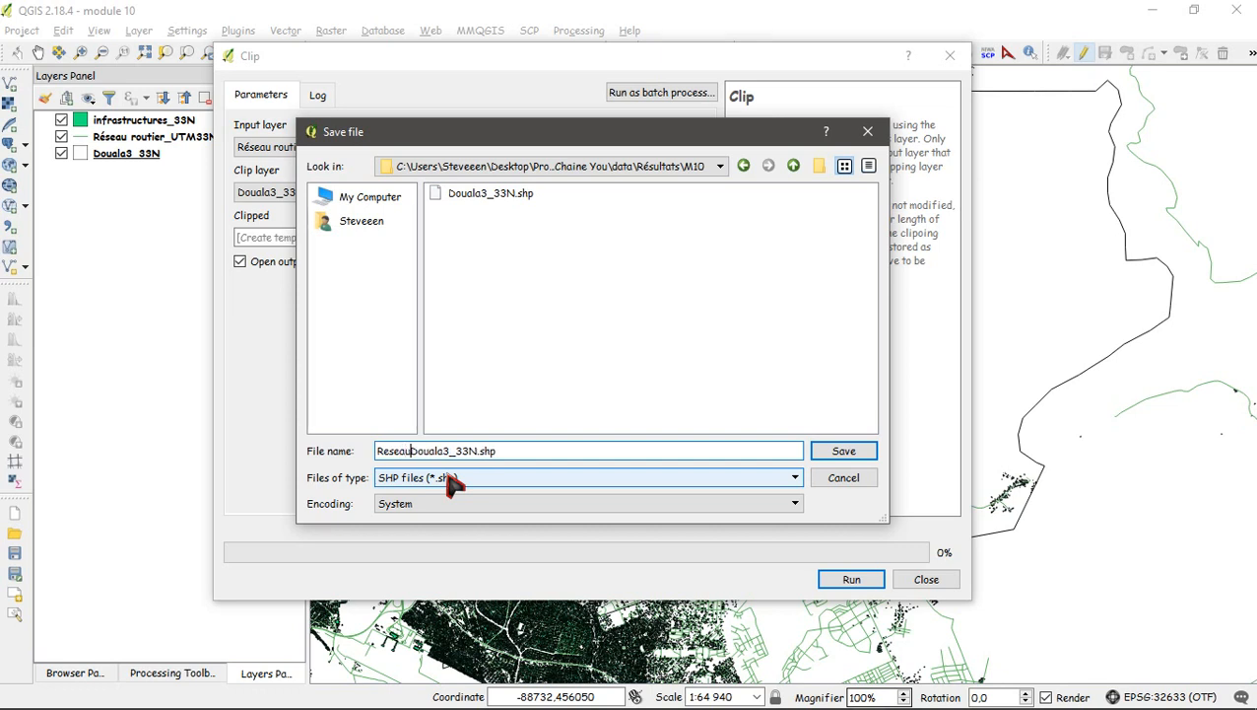
text(_routier)
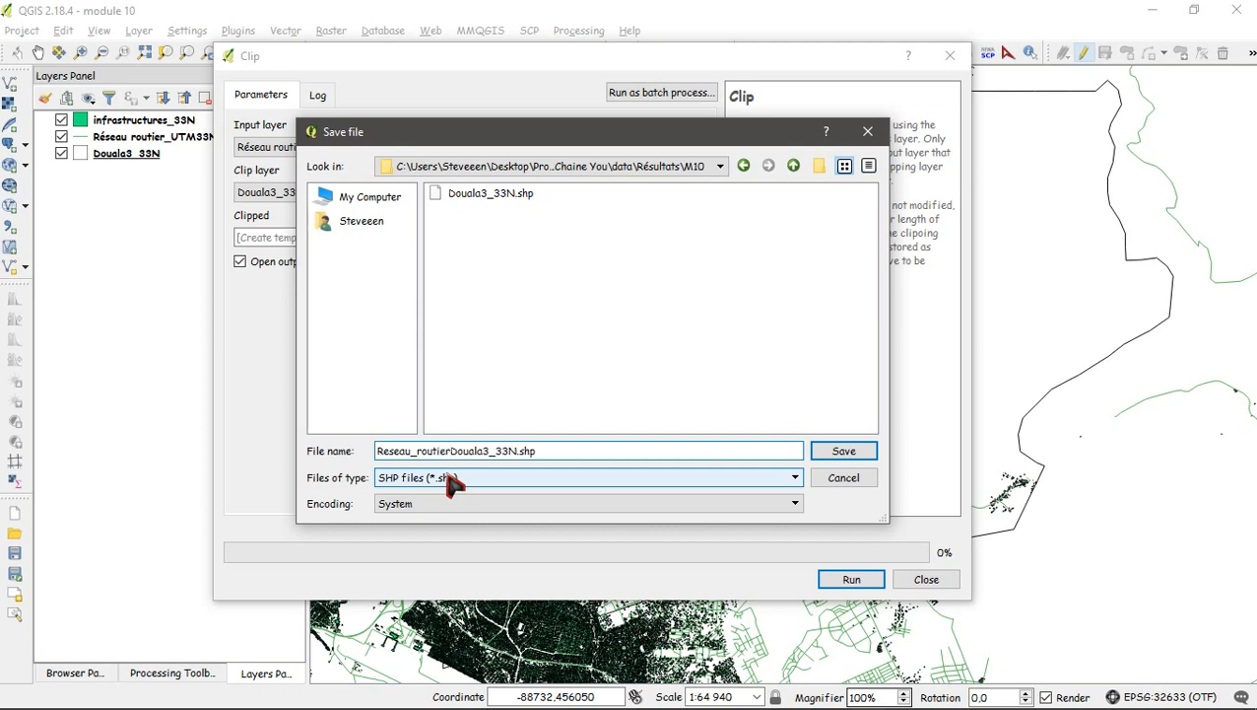
text(_)
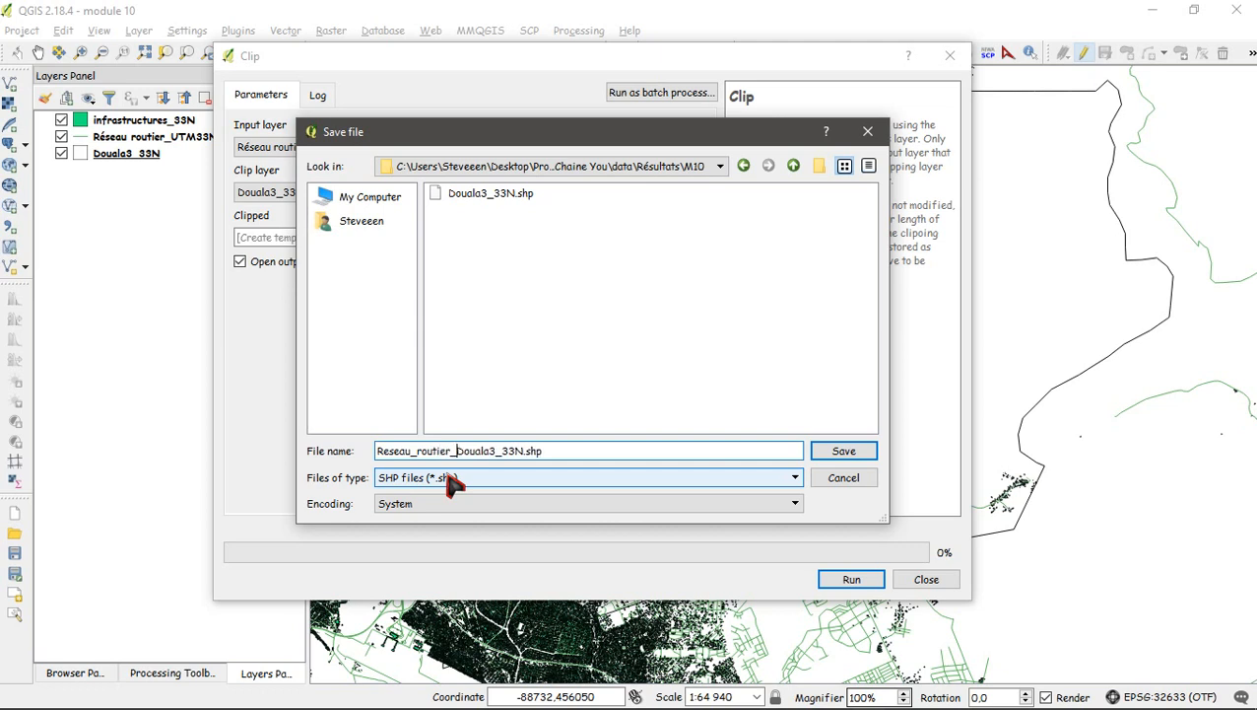
click(856, 451)
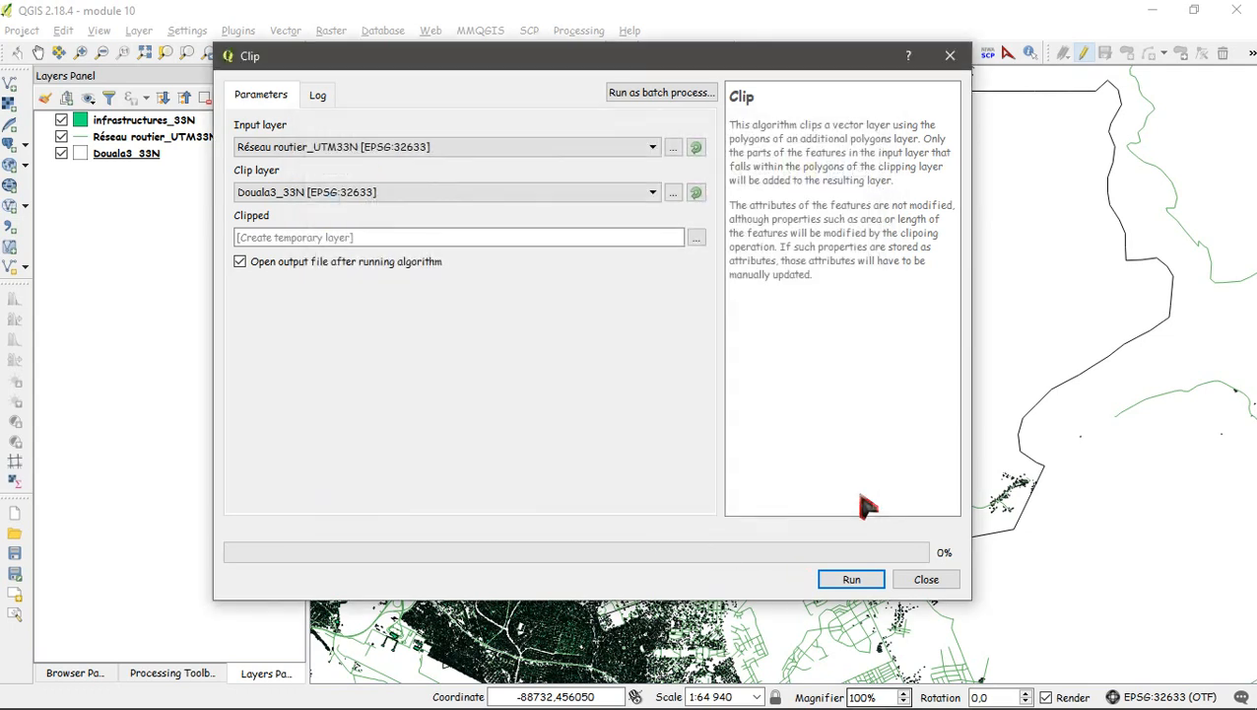
click(851, 580)
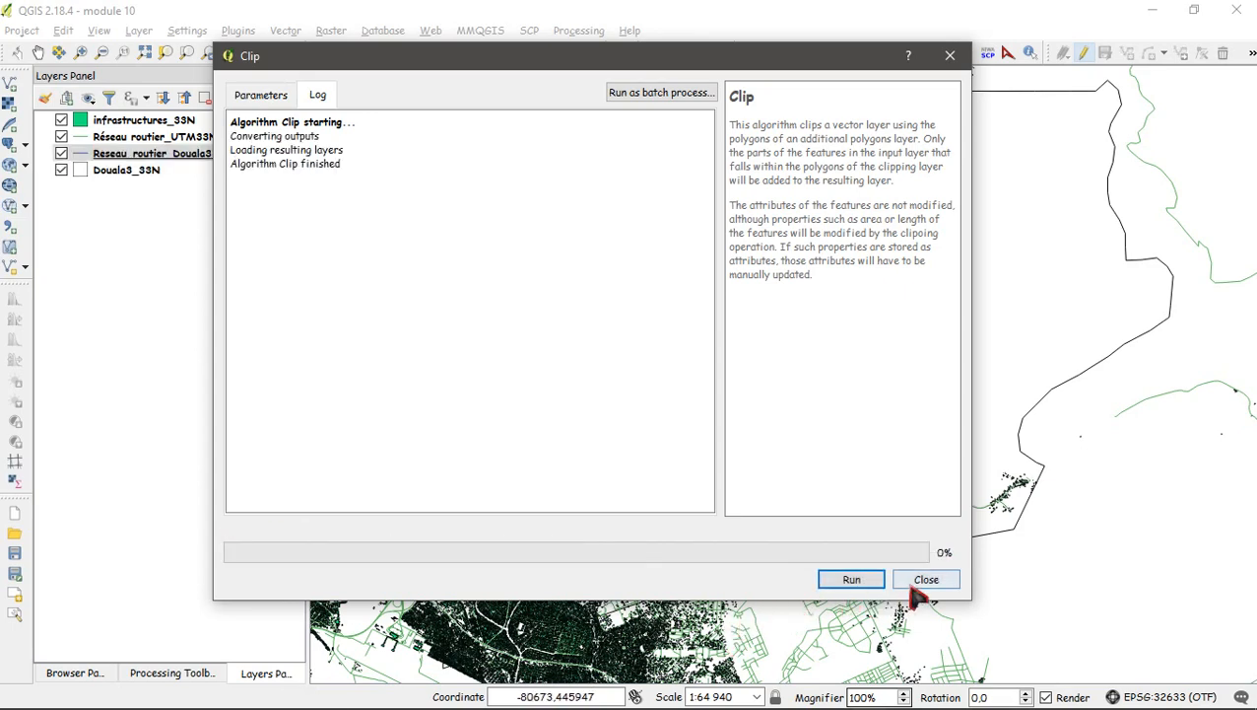
click(926, 582)
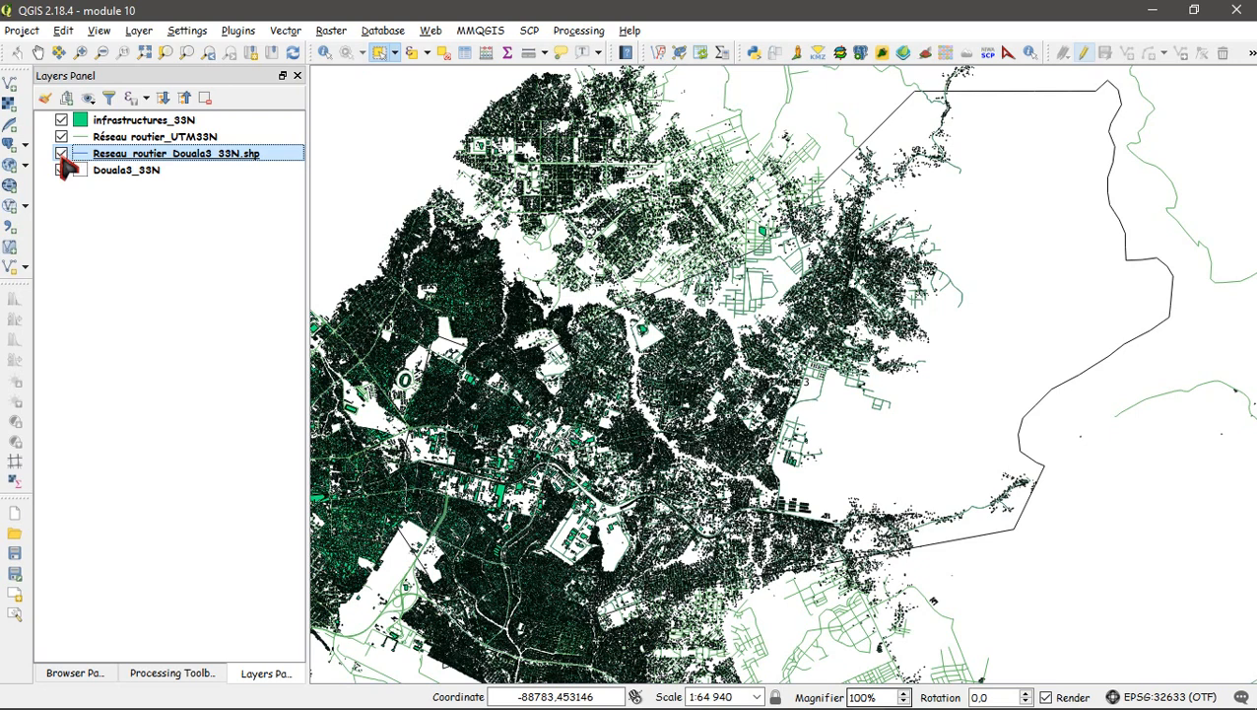
- Hide the infrastructures_33N and Réseau routier_UTM33N layers, toggling the clipped road layer to compare it with the original network
click(61, 119)
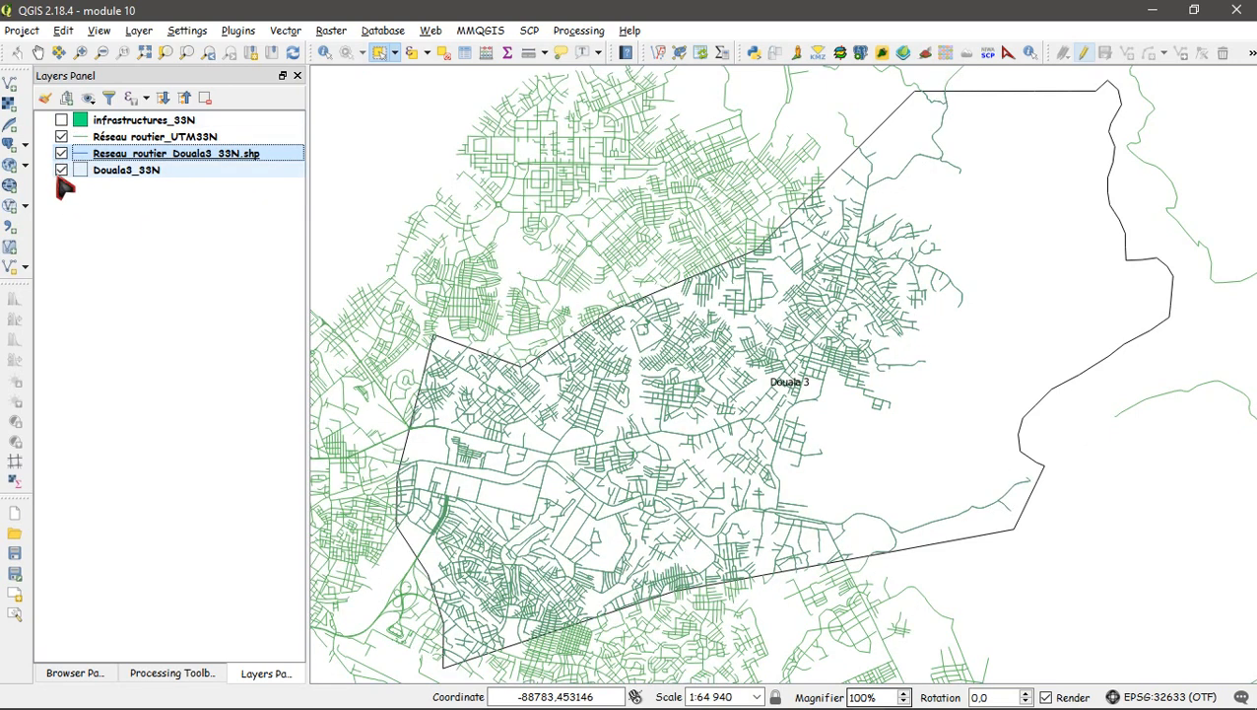
click(61, 154)
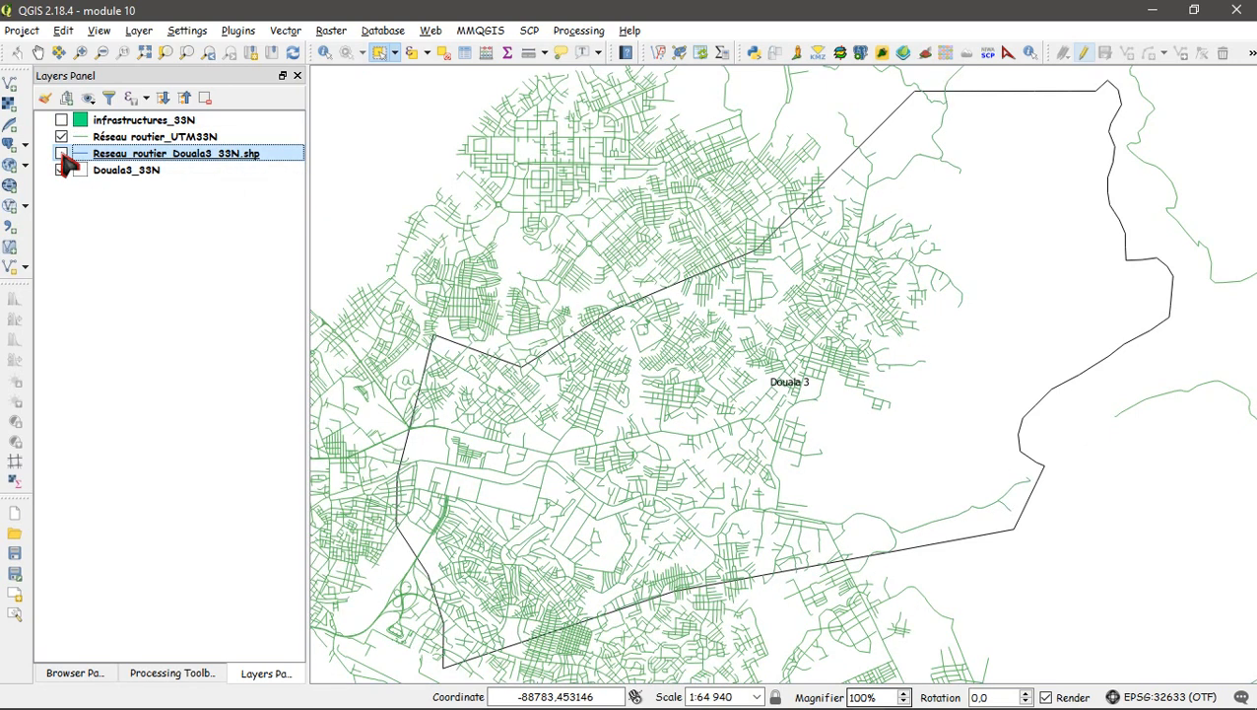
click(61, 154)
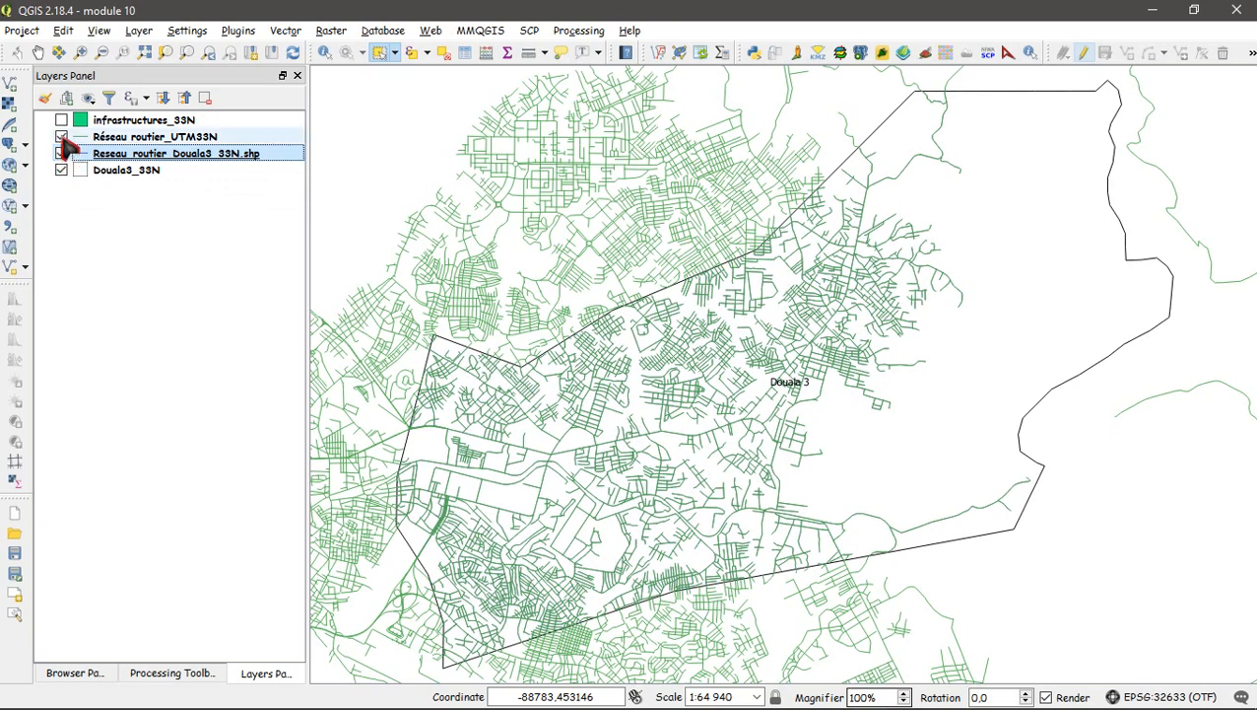
click(61, 137)
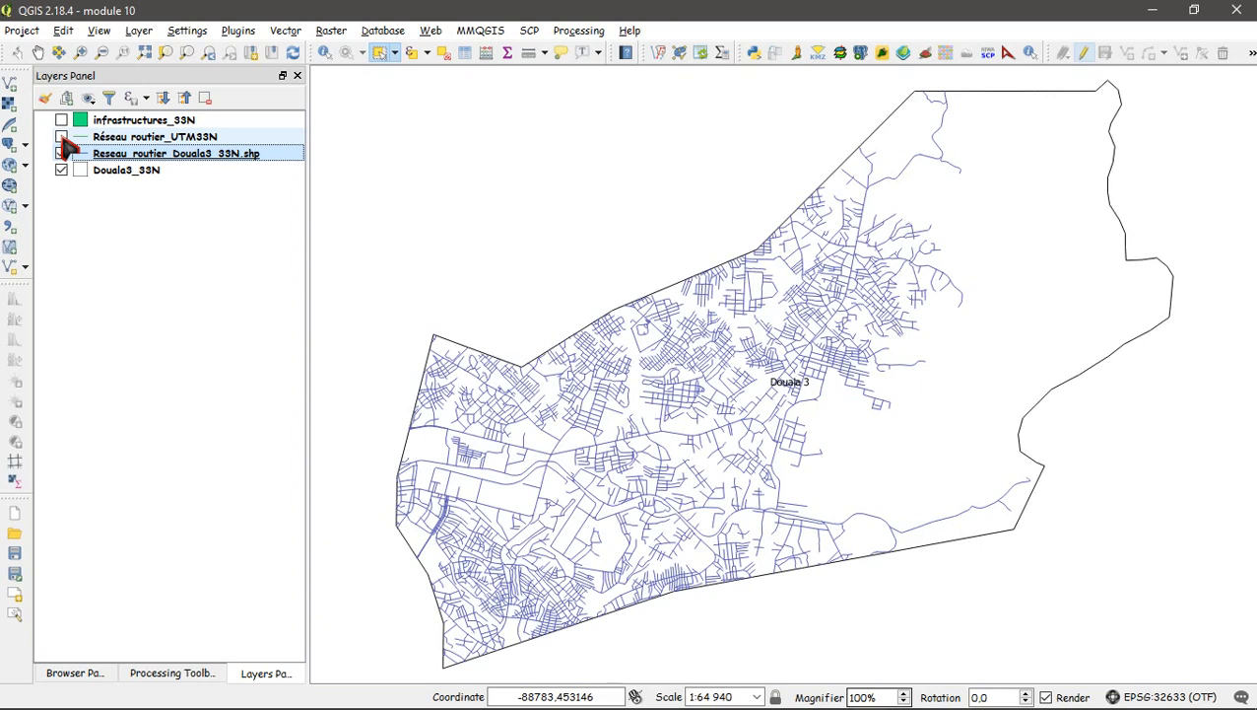
- Check the original Réseau routier_UTM33N layer against the clipped roads once more and remove it from the project
right_click(144, 140)
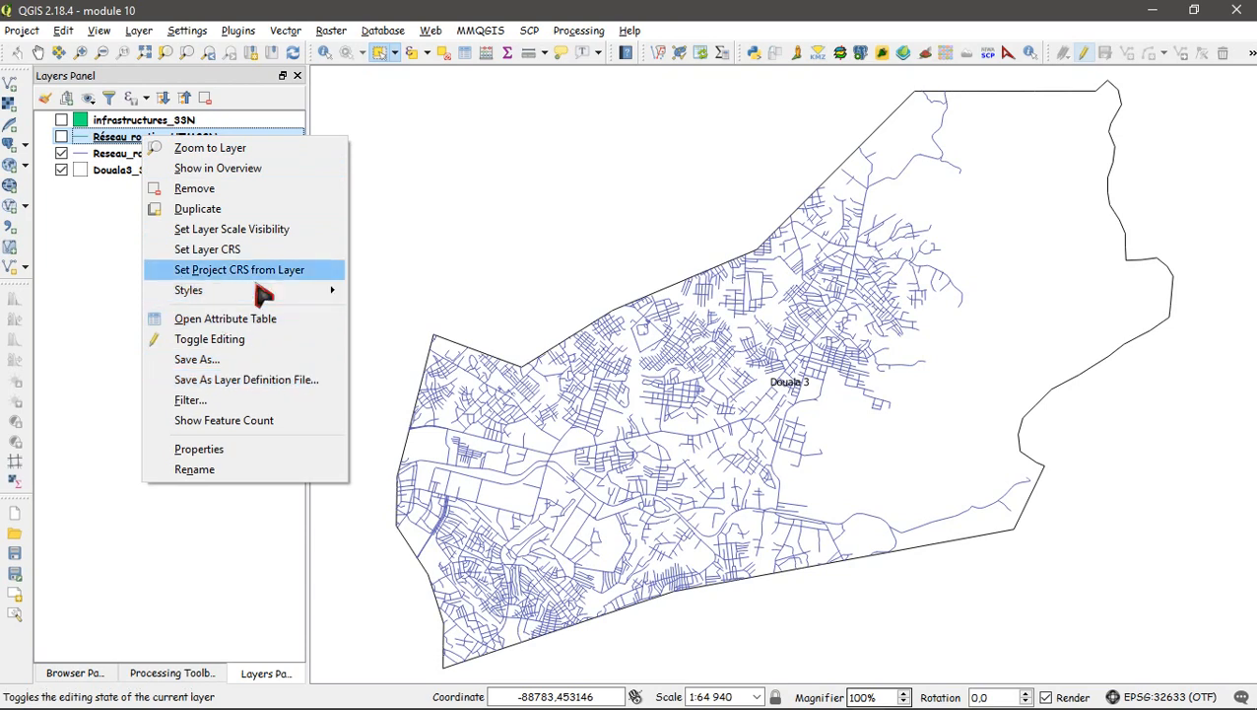
click(61, 137)
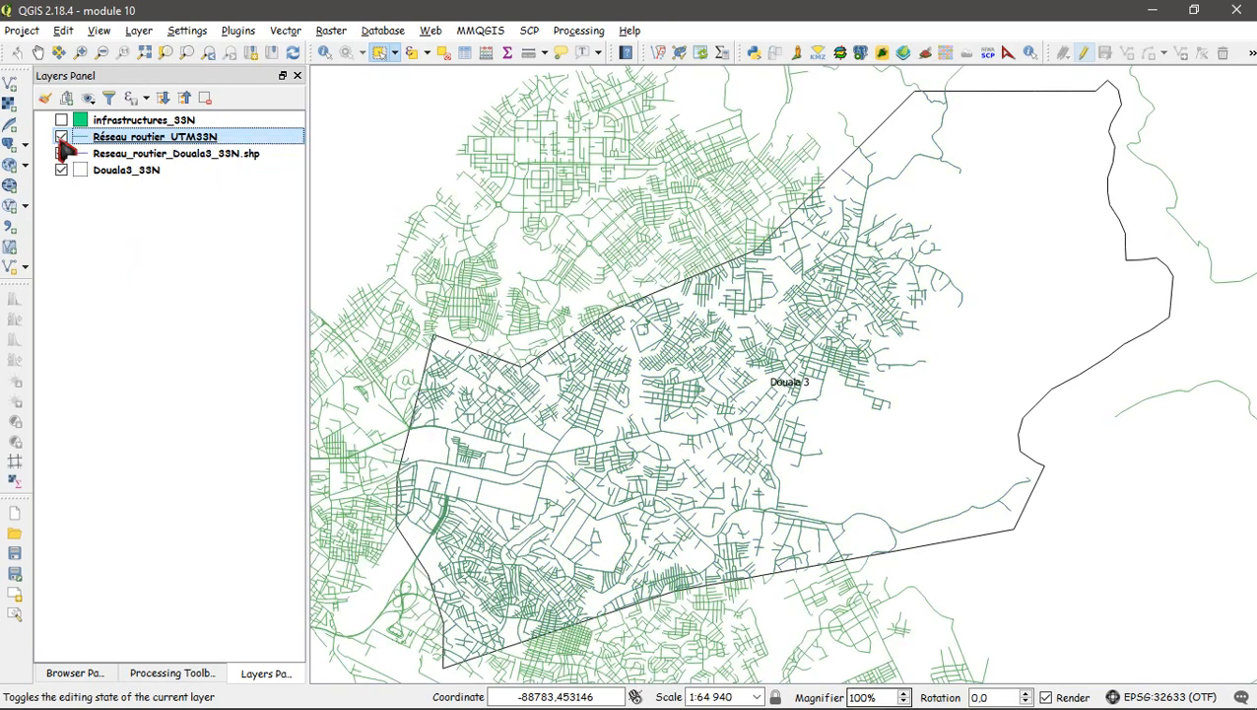
click(61, 137)
right_click(158, 140)
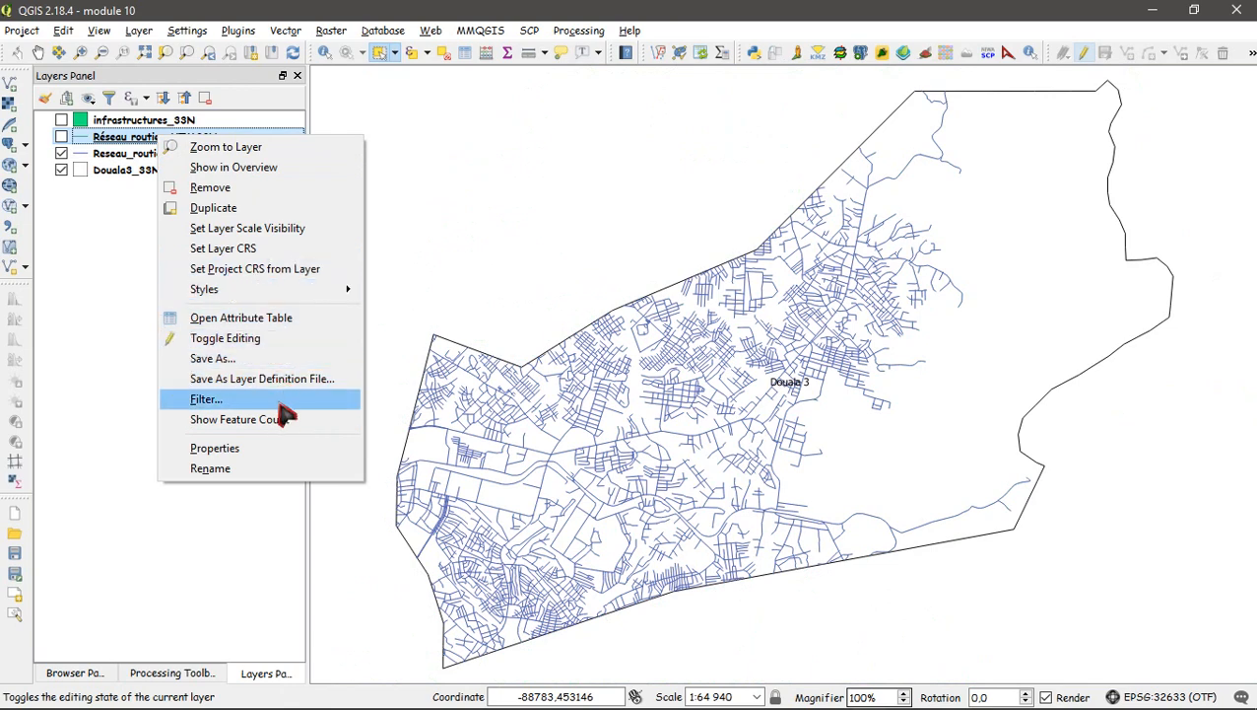
click(236, 188)
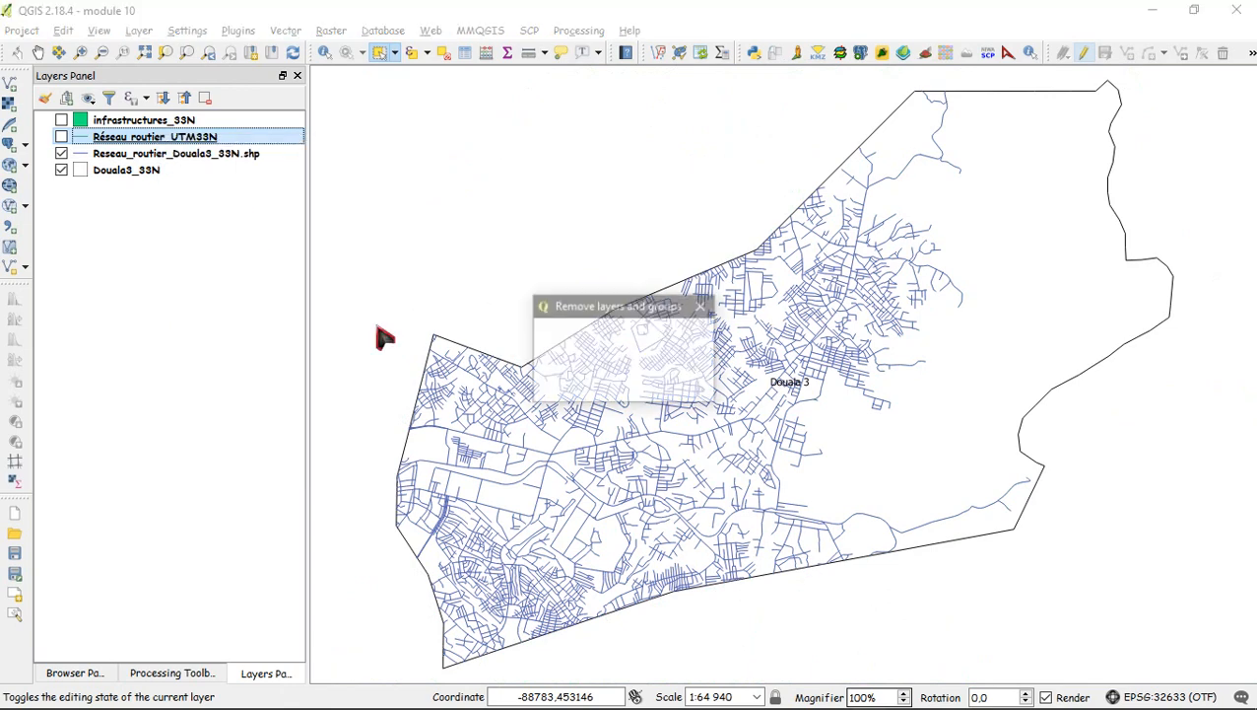
click(598, 384)
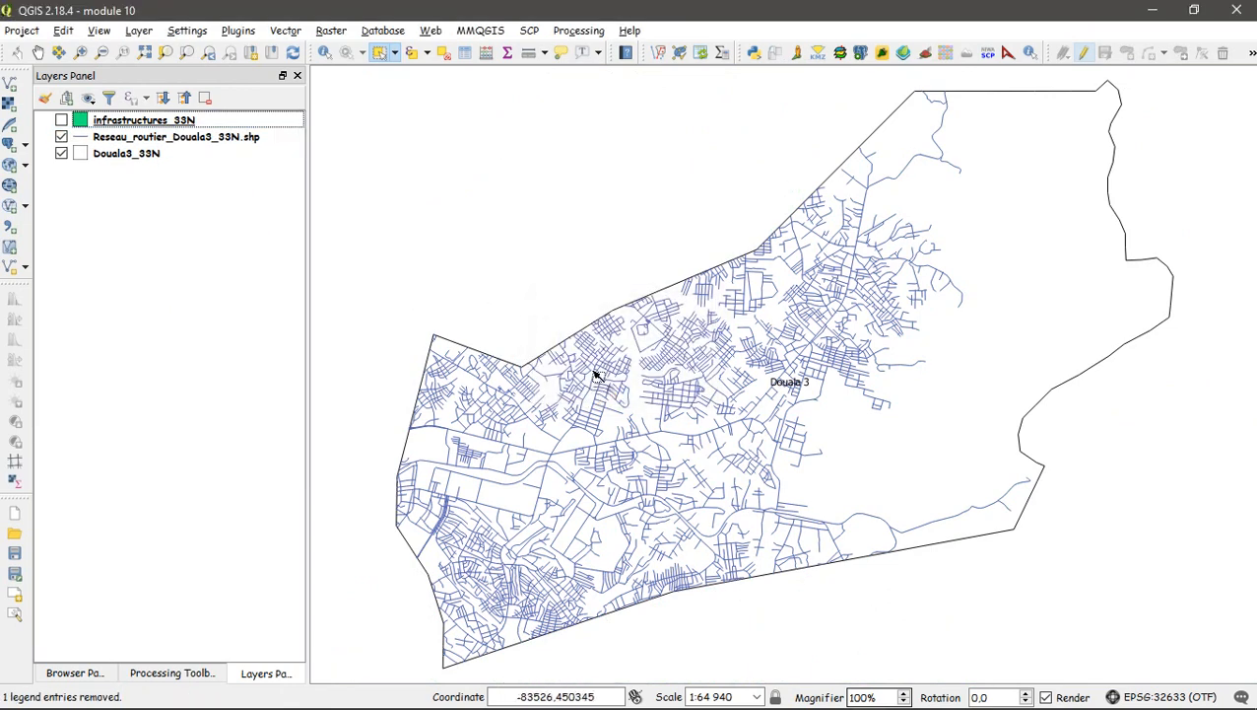
- Show infrastructures_33N in place of the clipped roads and set up a Clip with it as input and Douala3_33N as clip layer
click(61, 137)
click(61, 120)
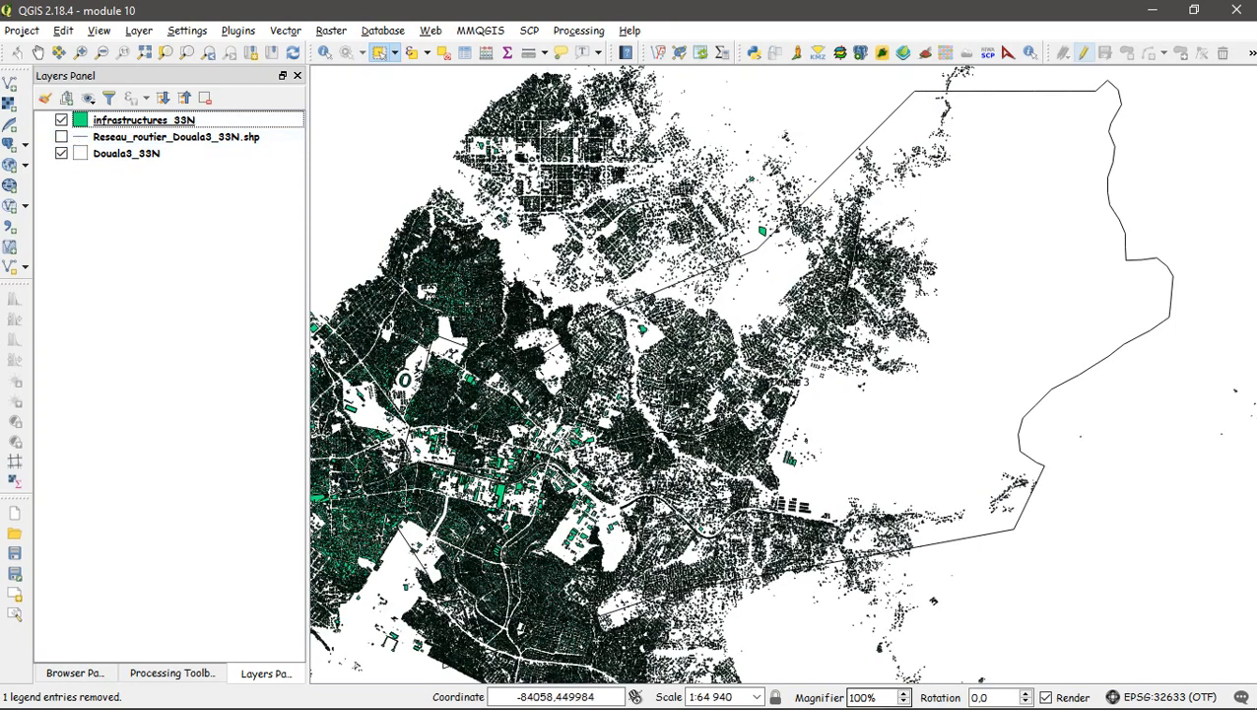
click(291, 33)
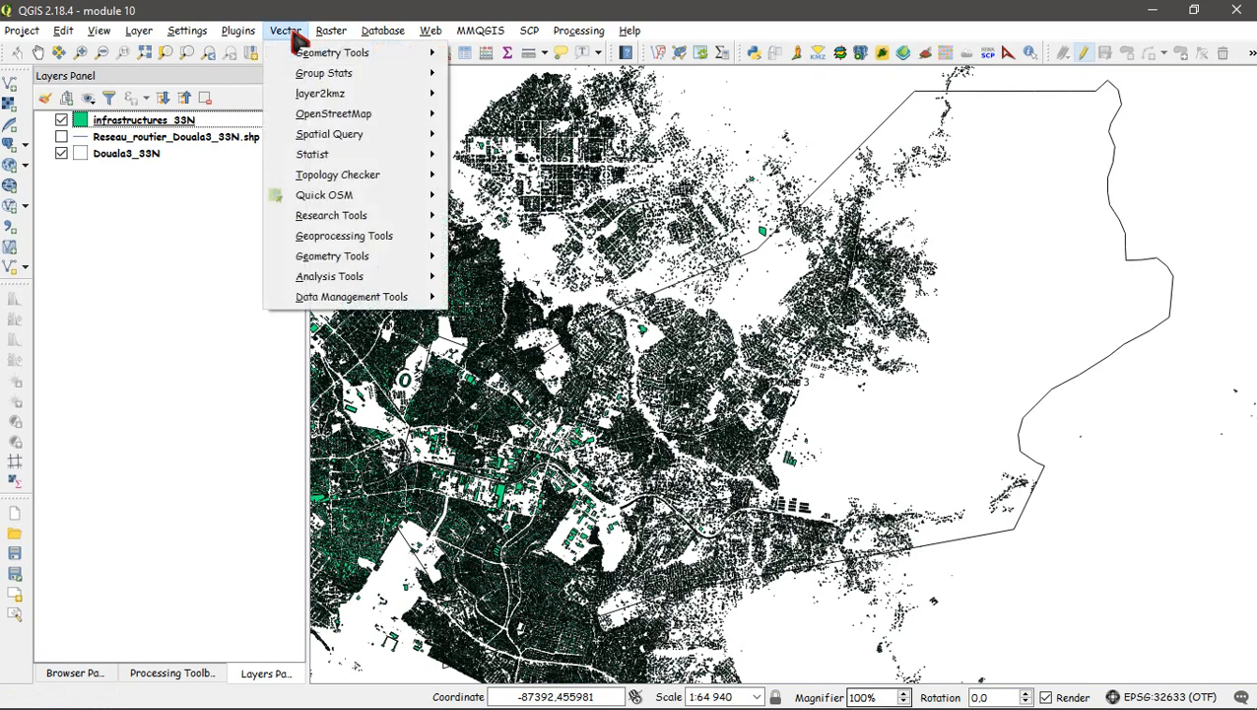
mouse_move(404, 237)
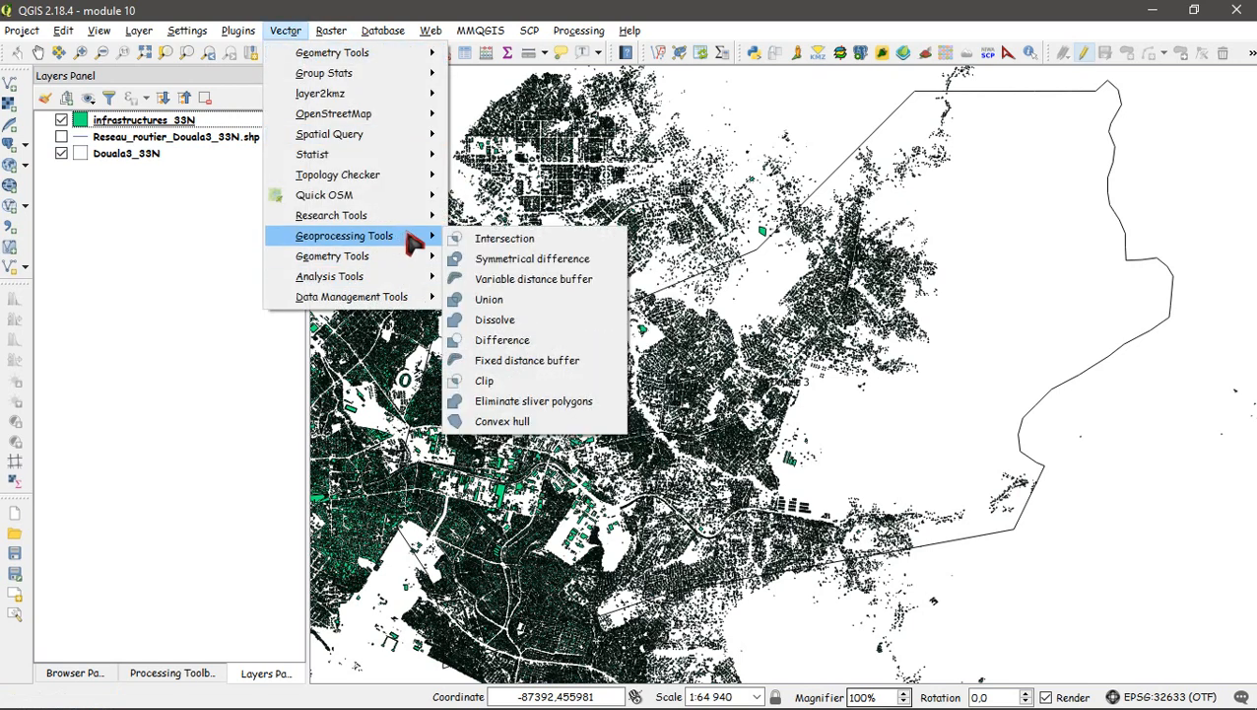
click(515, 389)
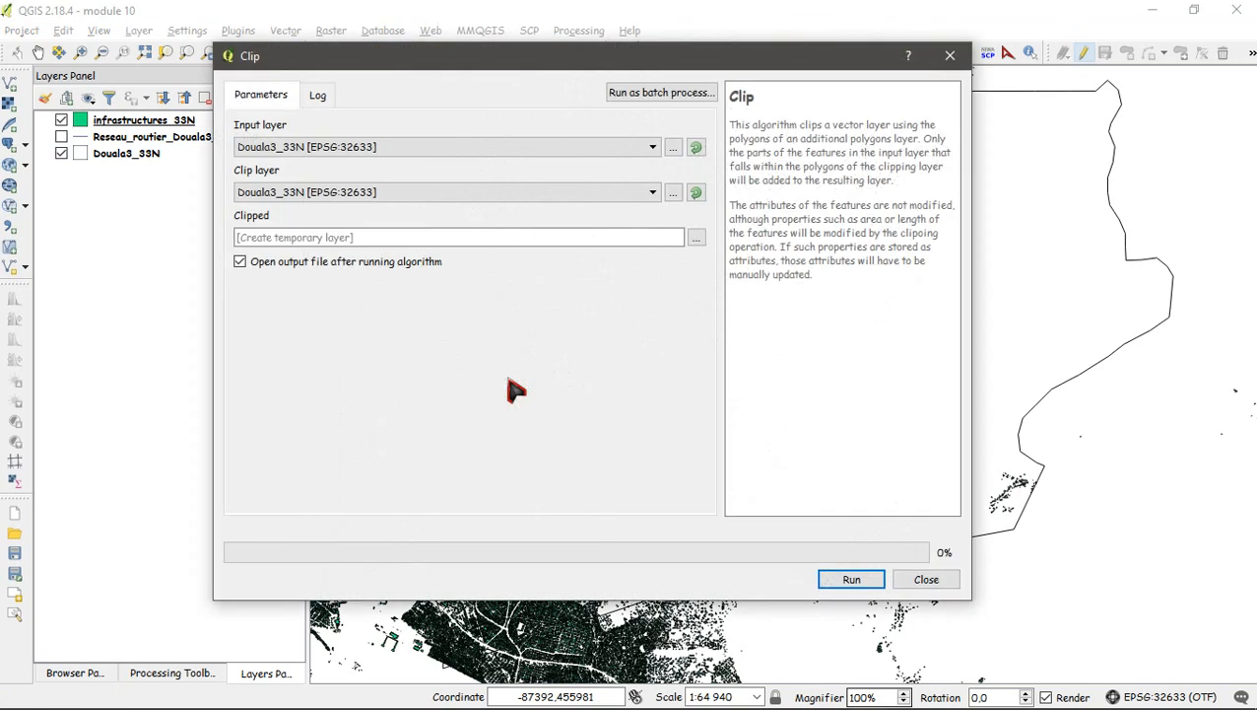
click(653, 150)
click(321, 181)
click(322, 183)
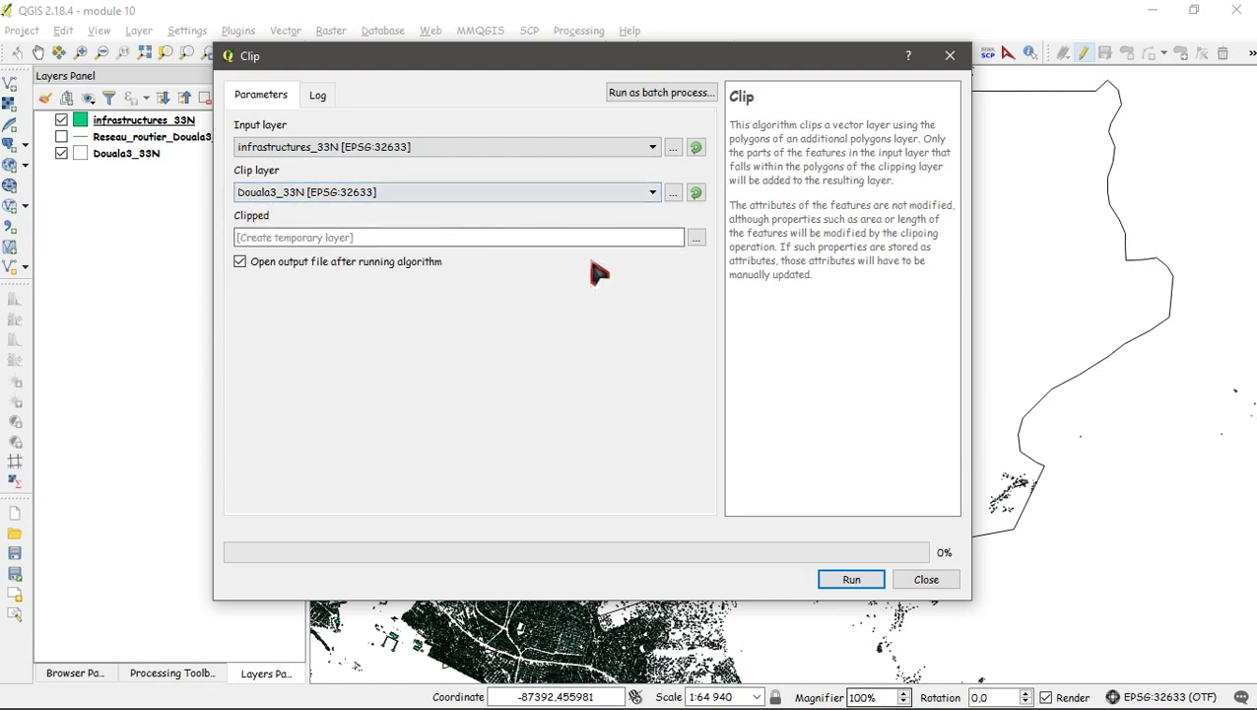
- Save the clipped output as Batiment_Douala3_33N.shp in the M10 folder, run the clip, and close the Clip tool
click(696, 238)
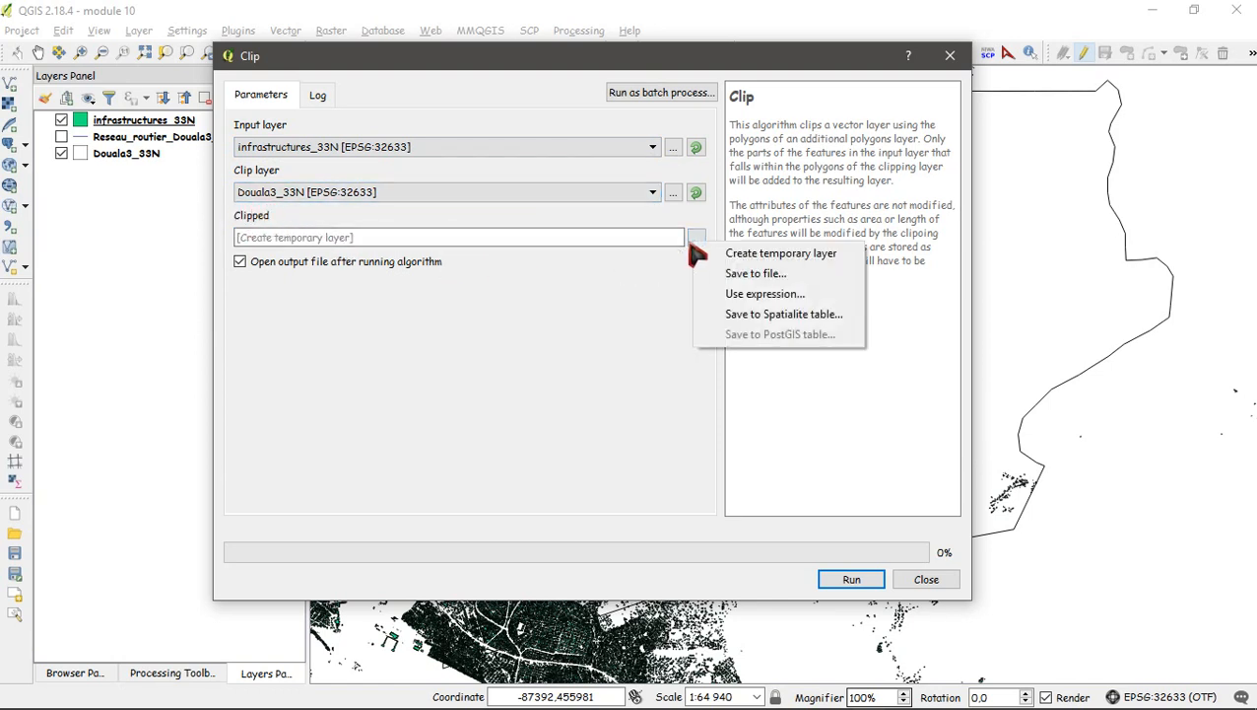
click(758, 273)
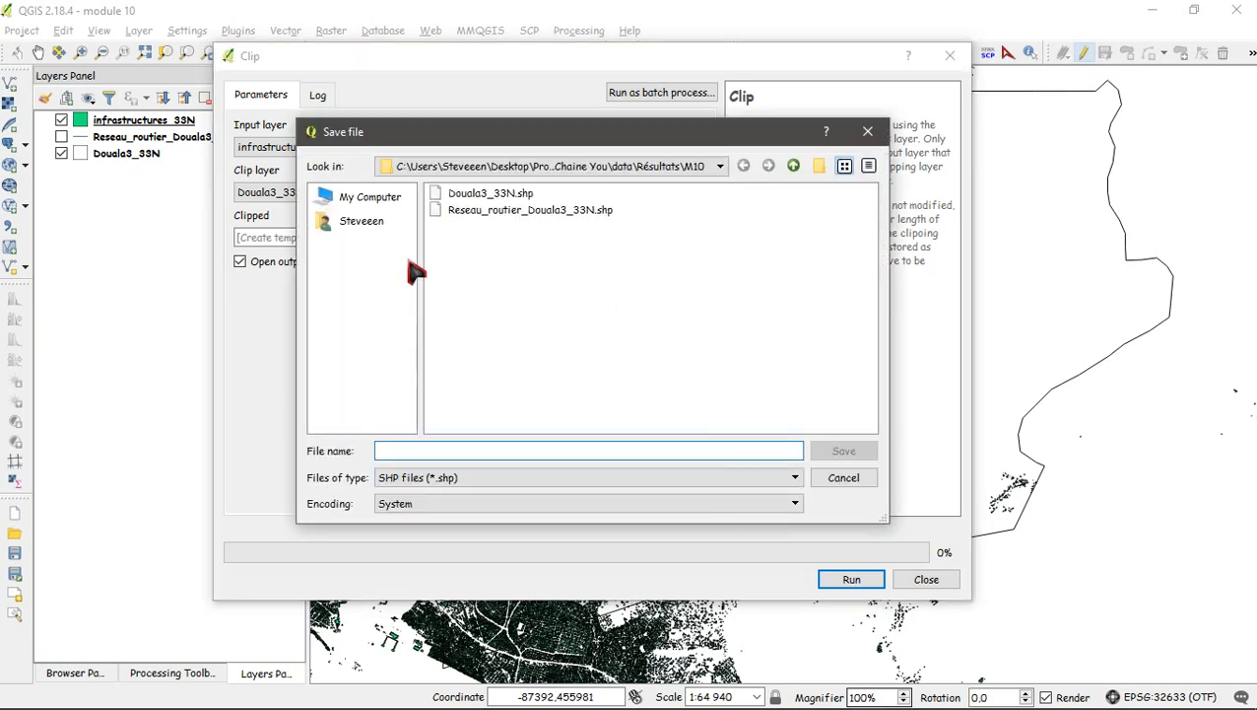
click(481, 212)
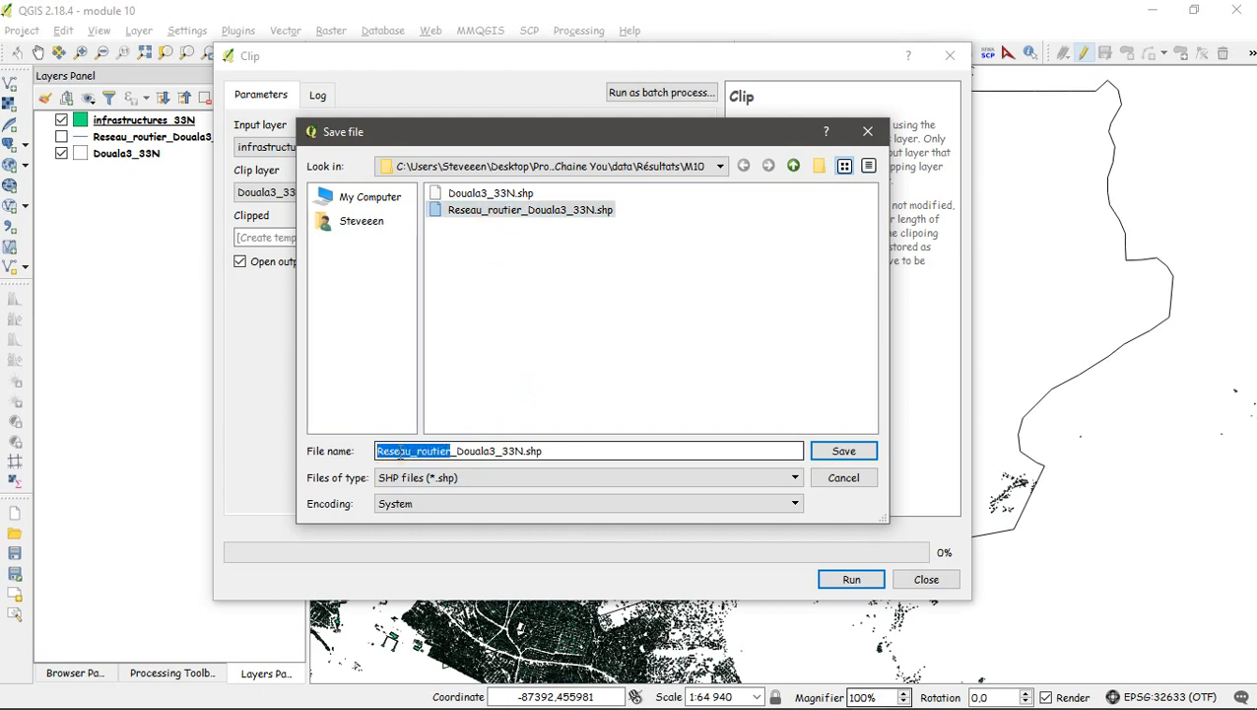
text(Bati)
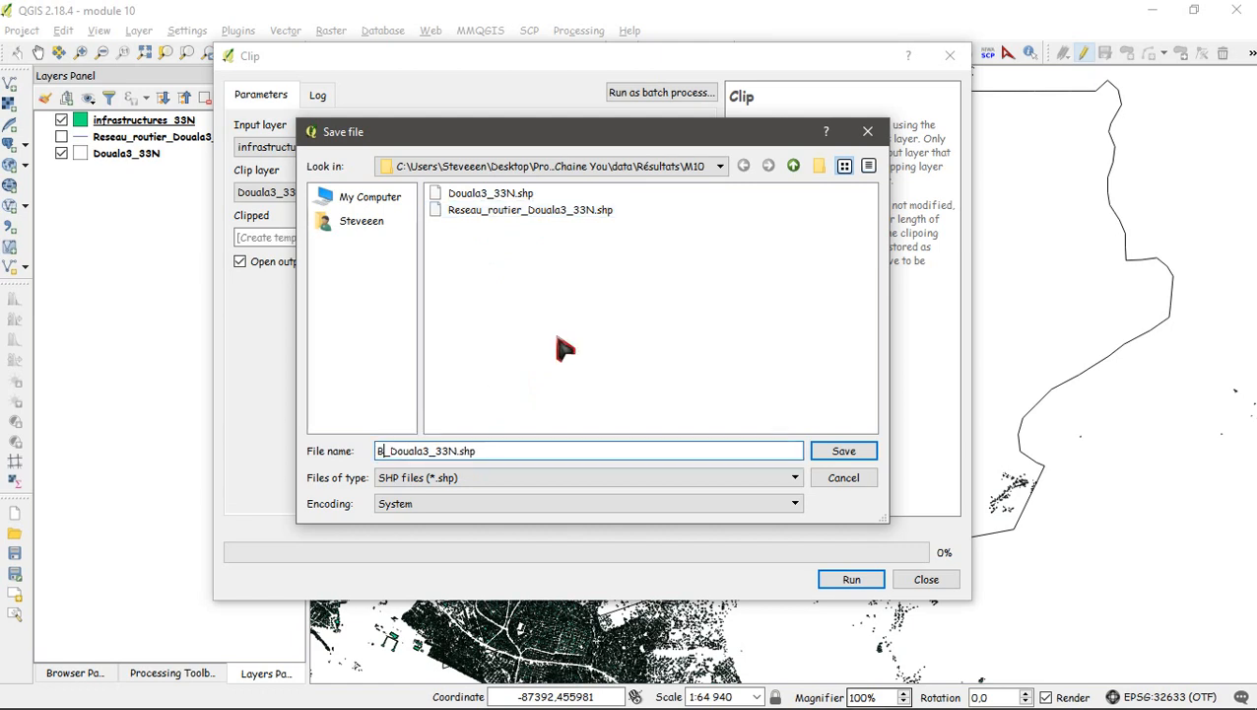
text(men)
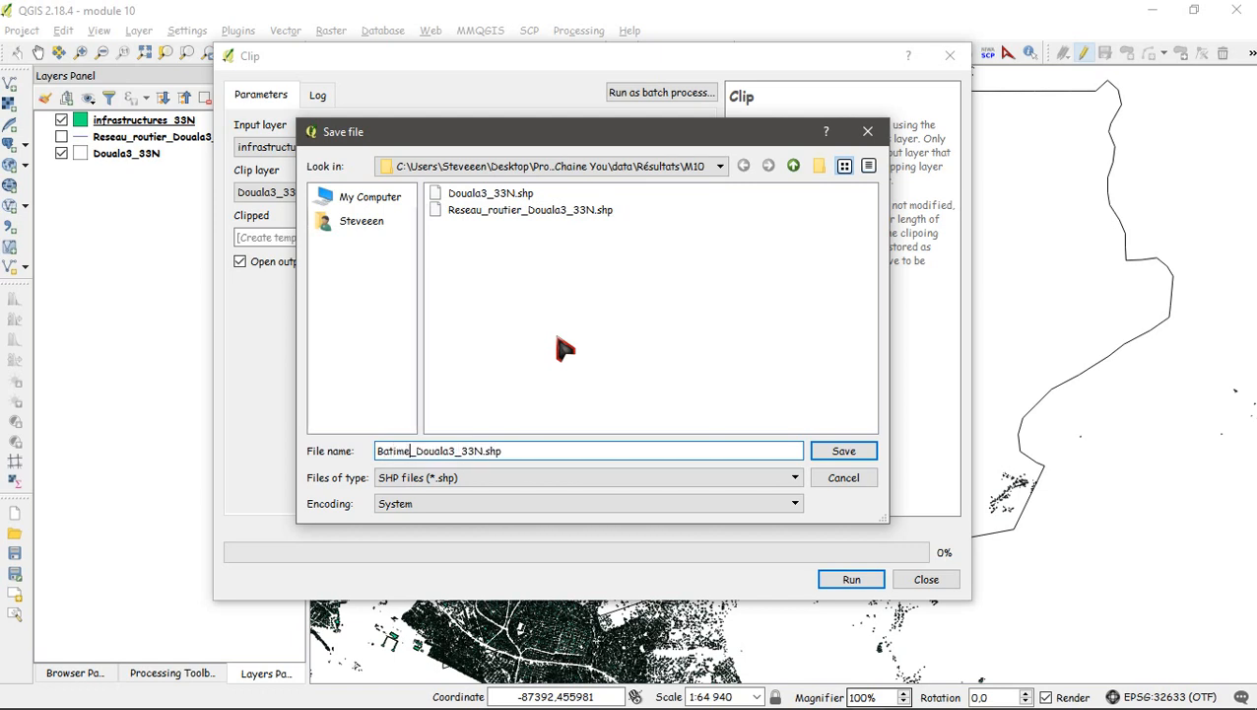
text(ts)
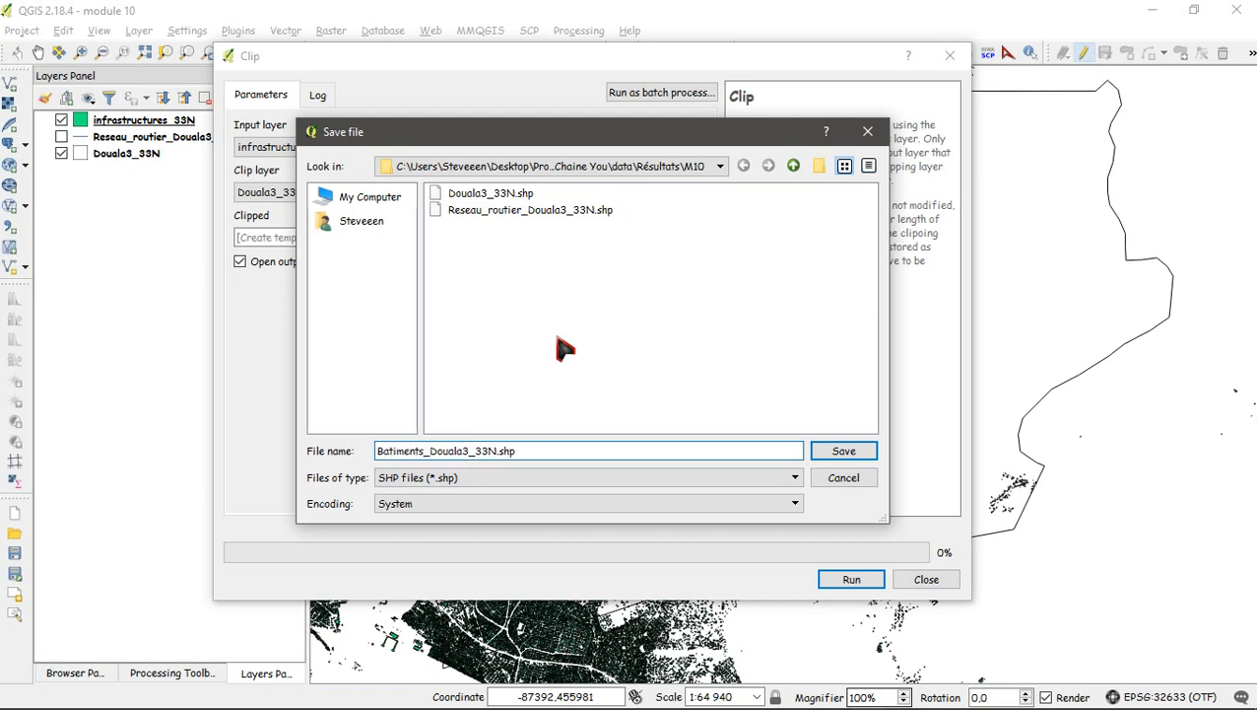
key(BackSpace)
click(846, 451)
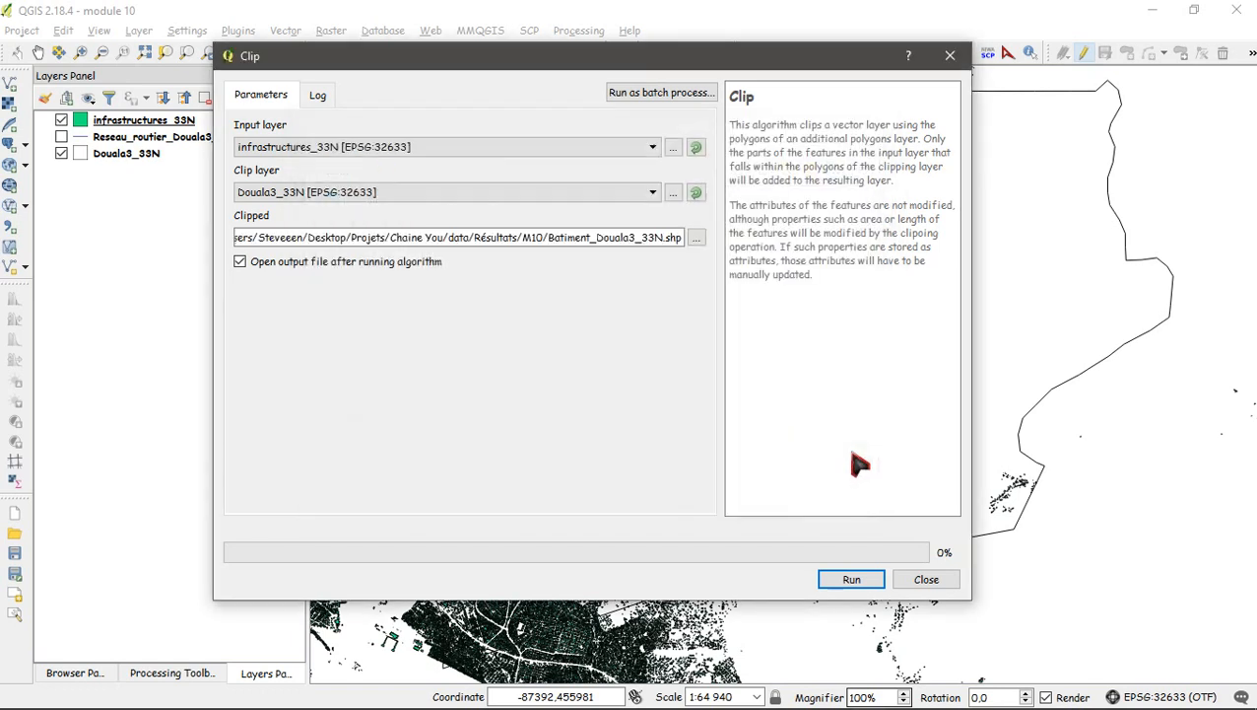
click(852, 585)
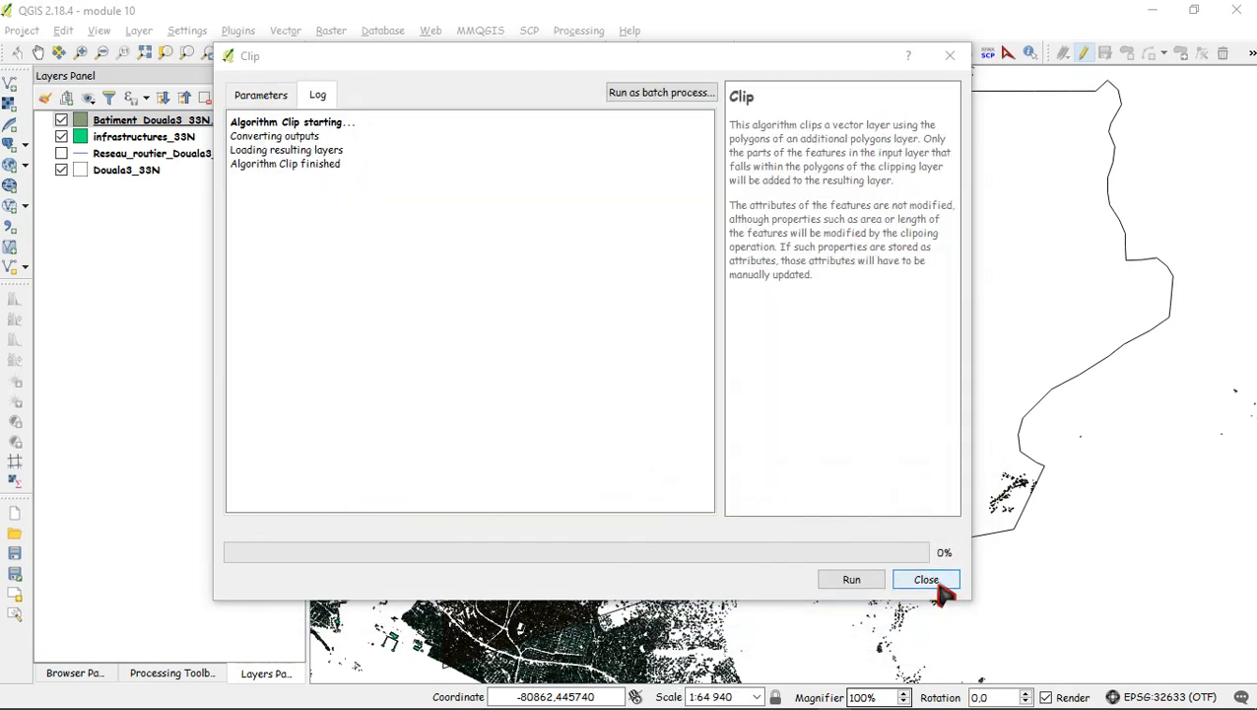
click(927, 582)
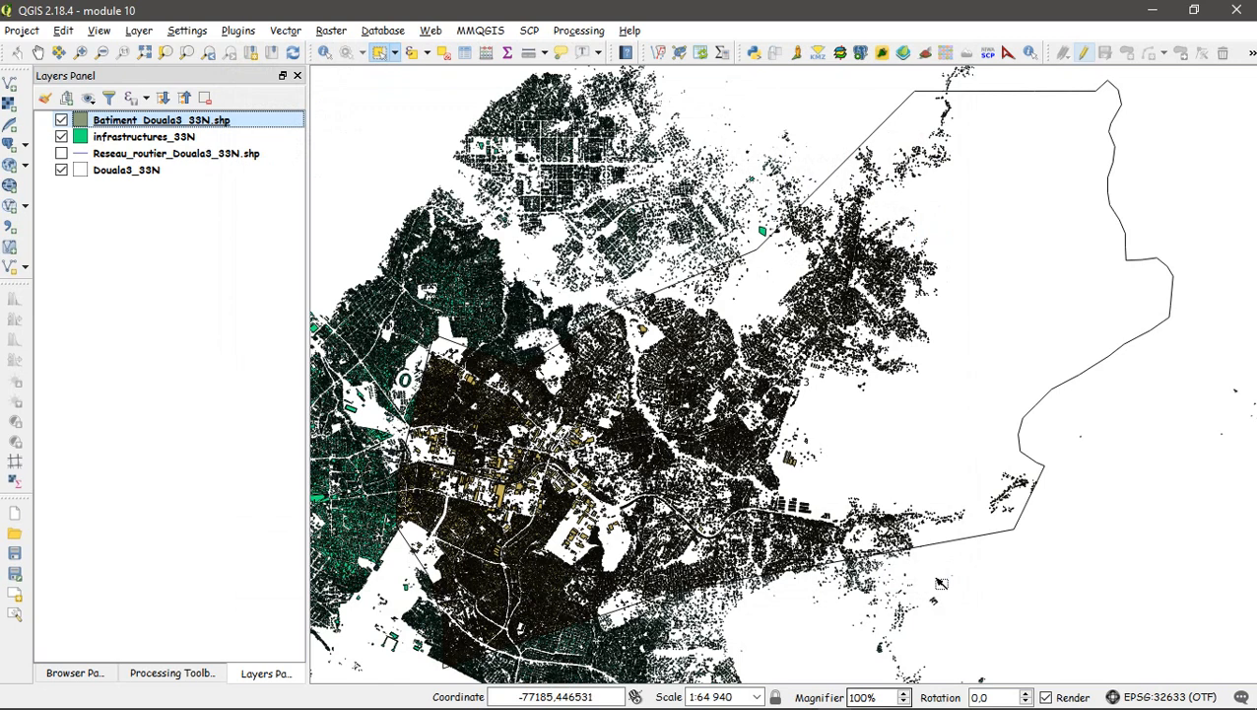
- Toggle infrastructures_33N to compare it with the clipped buildings, and remove that original layer from the project
click(61, 138)
click(61, 138)
click(61, 138)
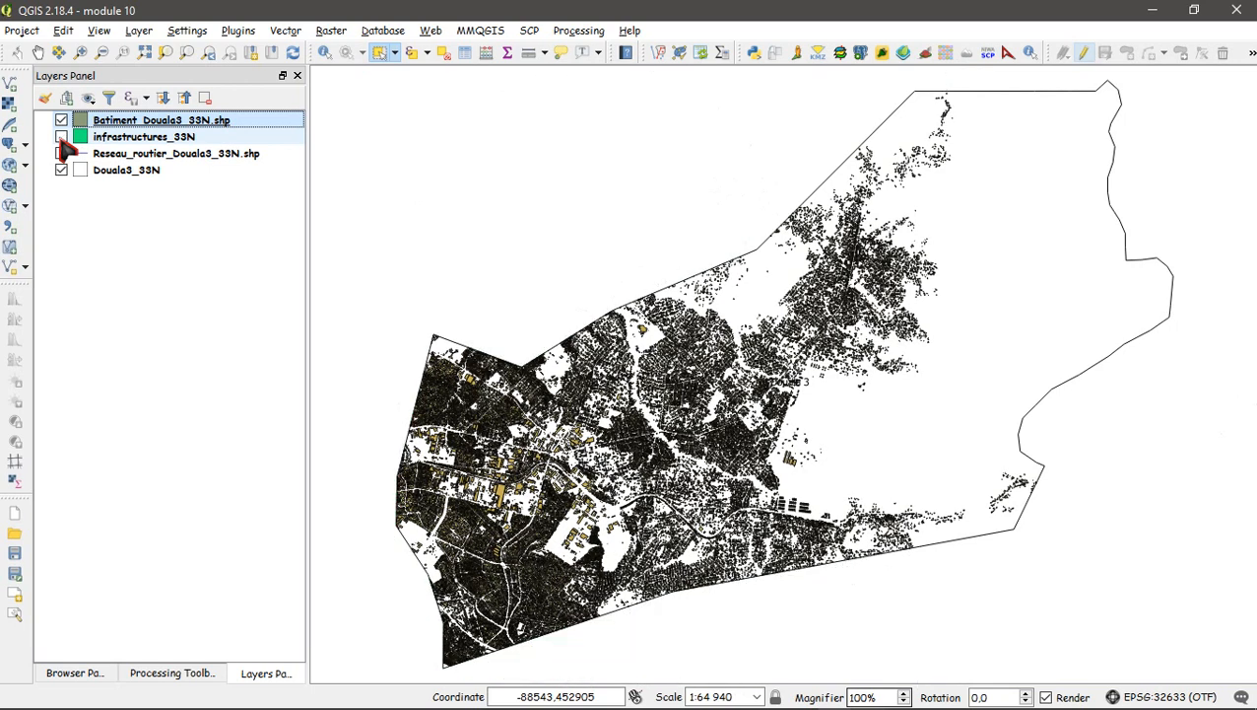
right_click(126, 139)
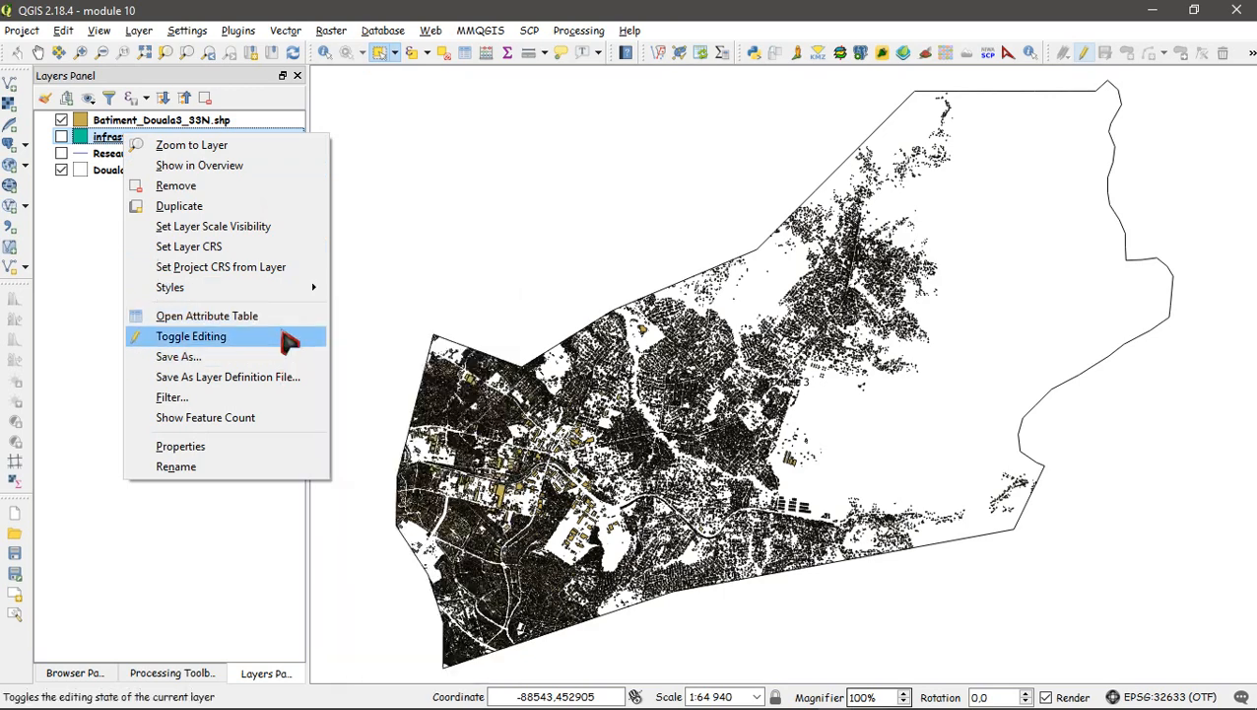
click(197, 186)
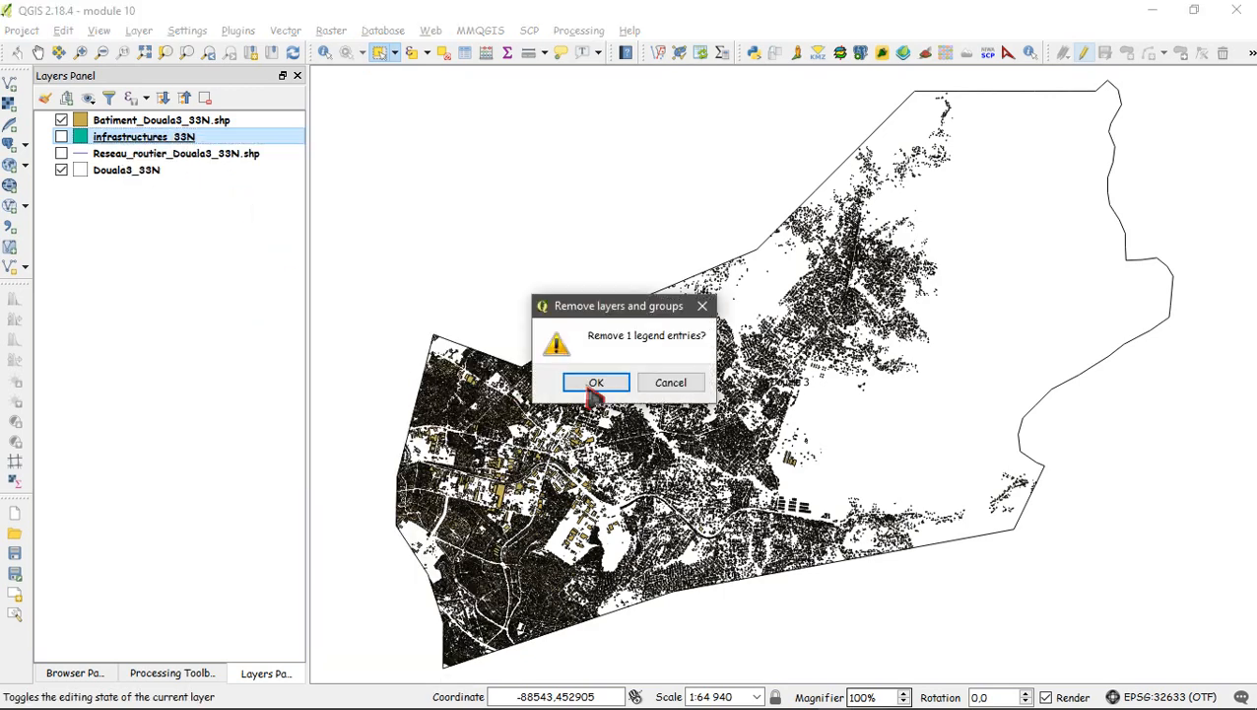
click(596, 383)
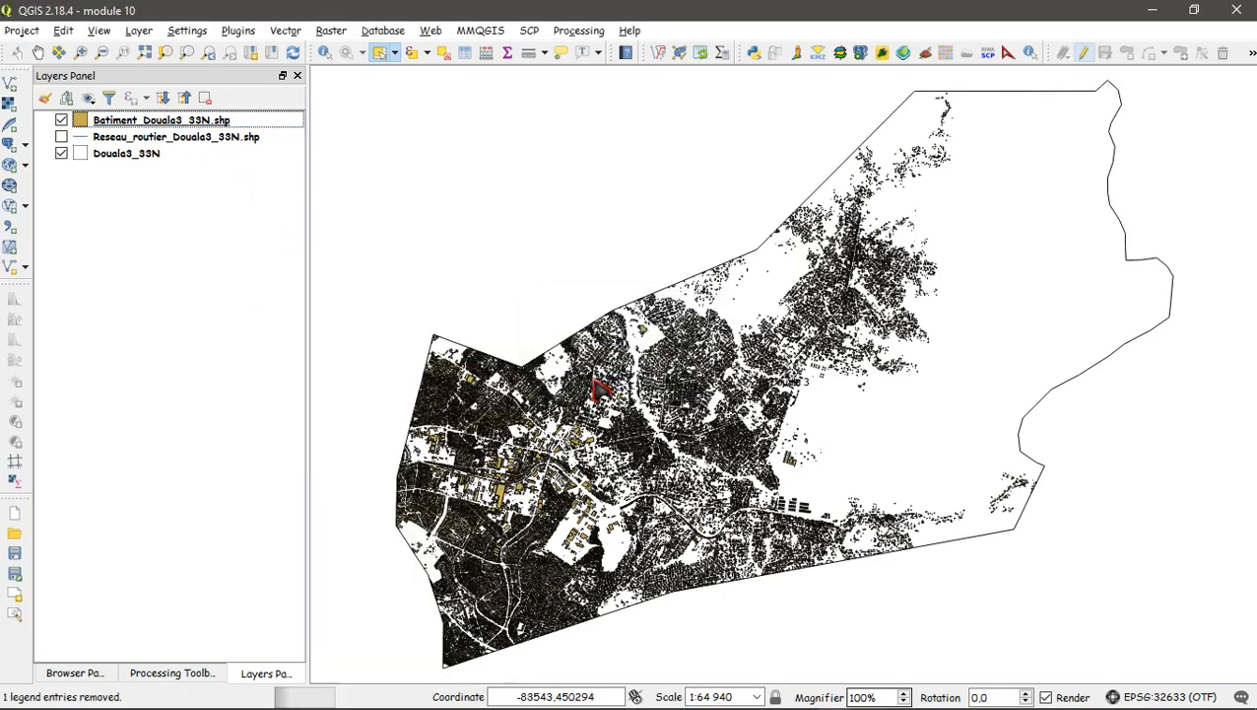
- Show the Reseau_routier_Douala3_33N layer, open its attribute table sorted by fclass, and look through the road classes
click(61, 137)
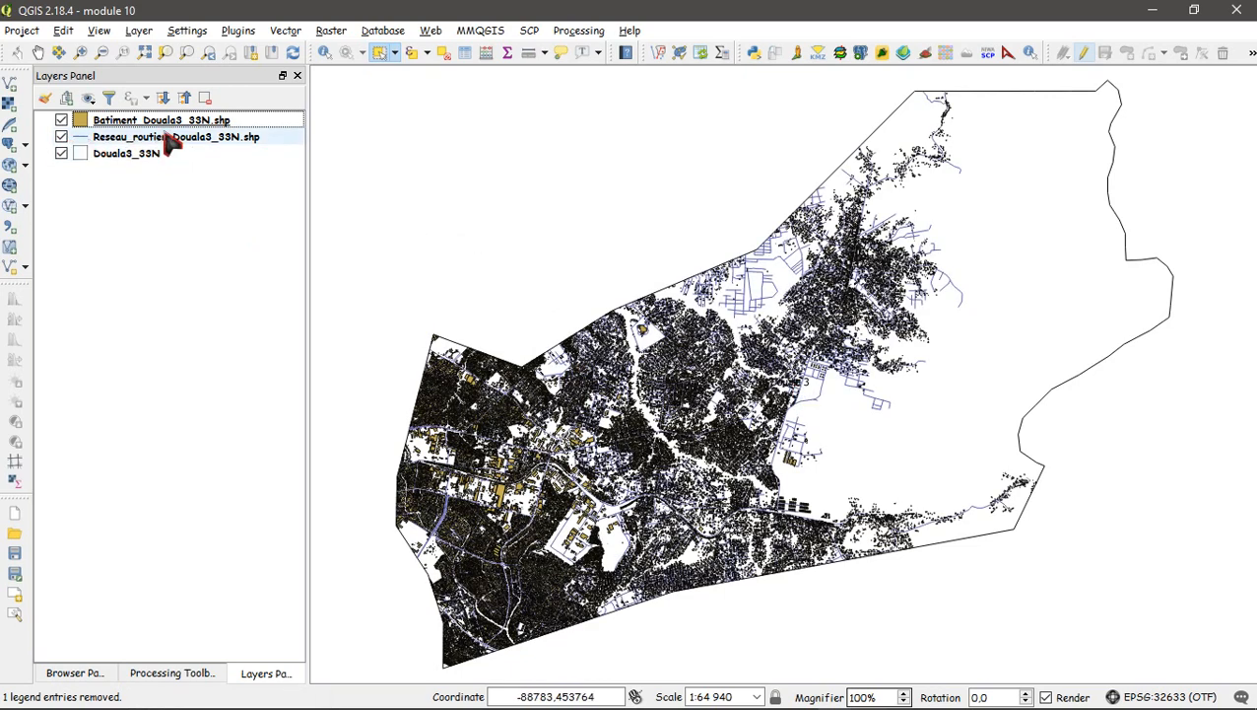
click(150, 141)
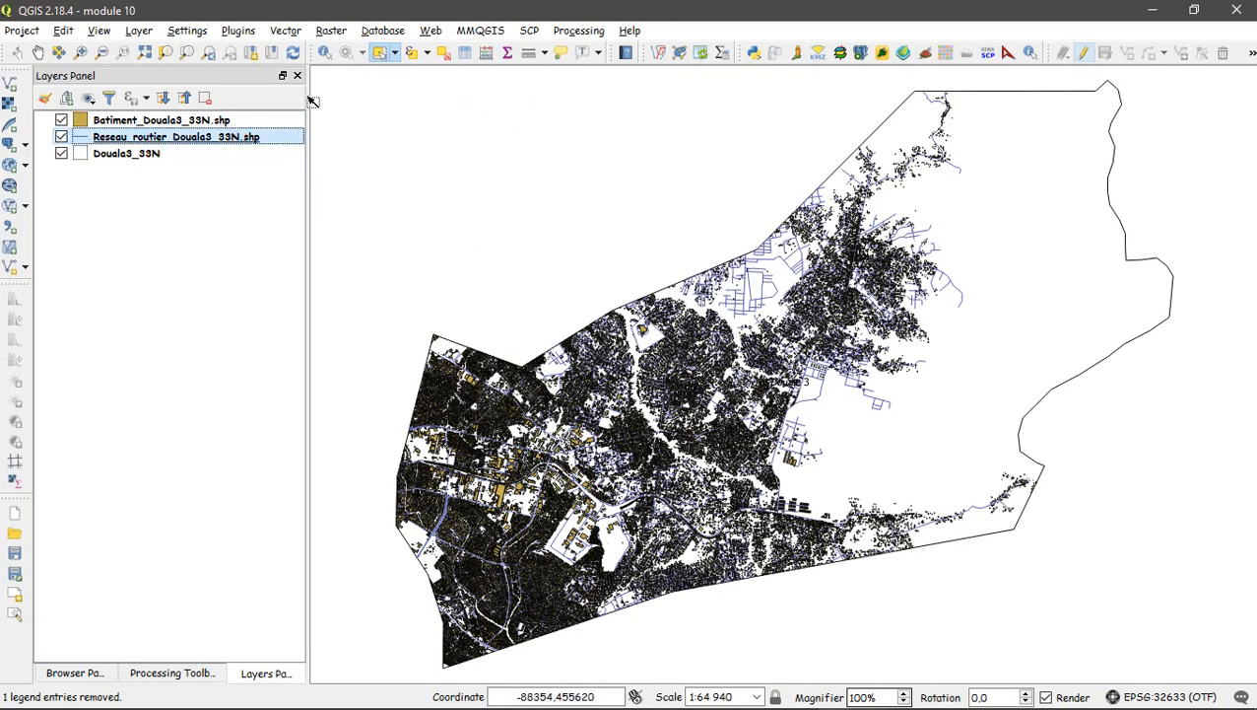
click(464, 55)
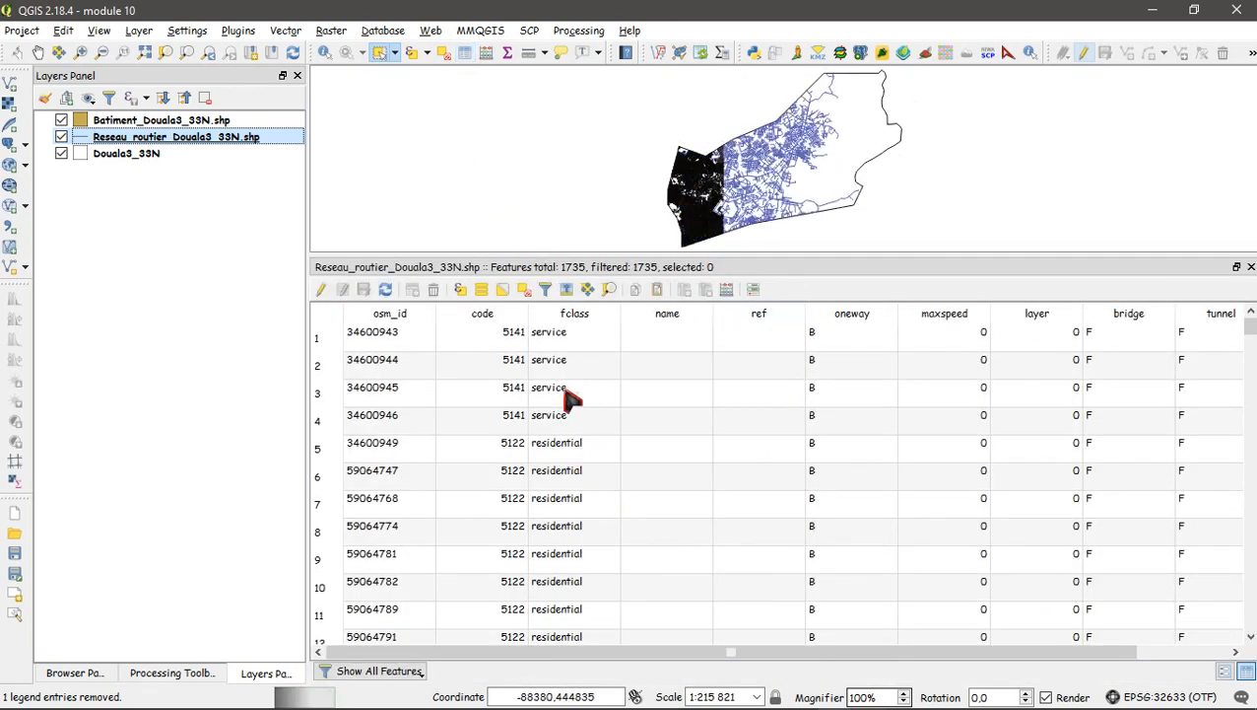
click(570, 315)
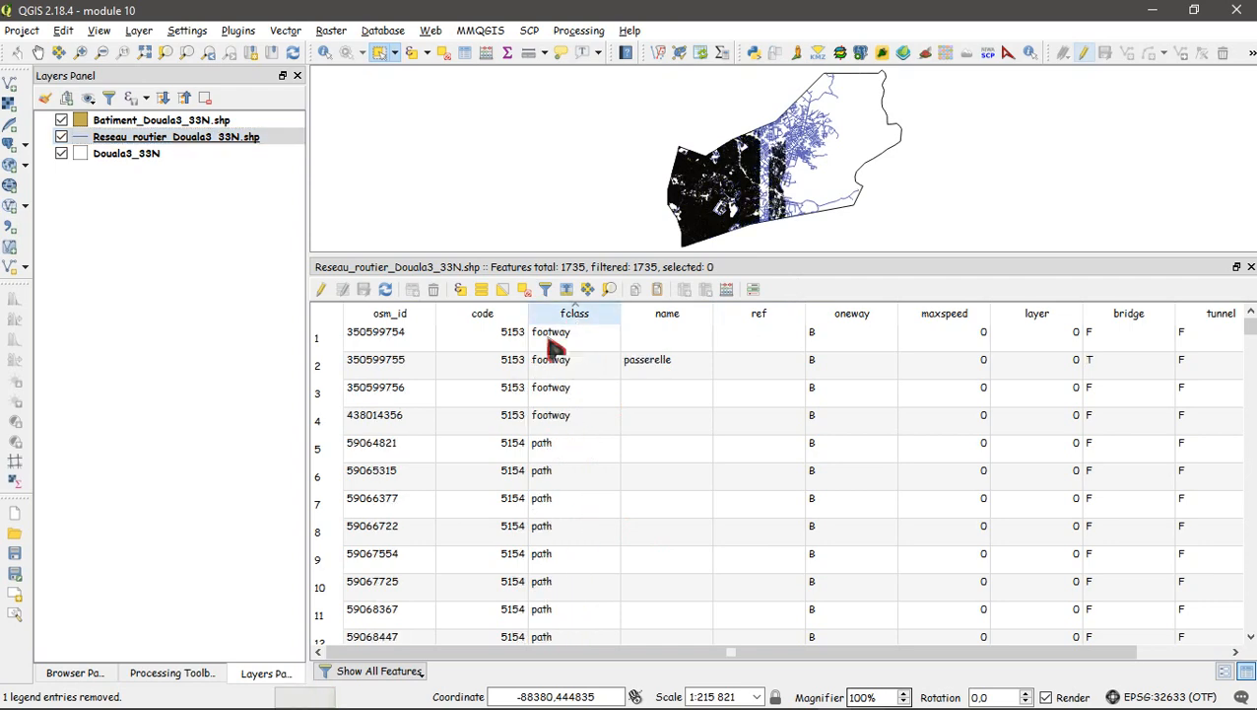
scroll(577, 488, down, 6)
scroll(579, 497, down, 6)
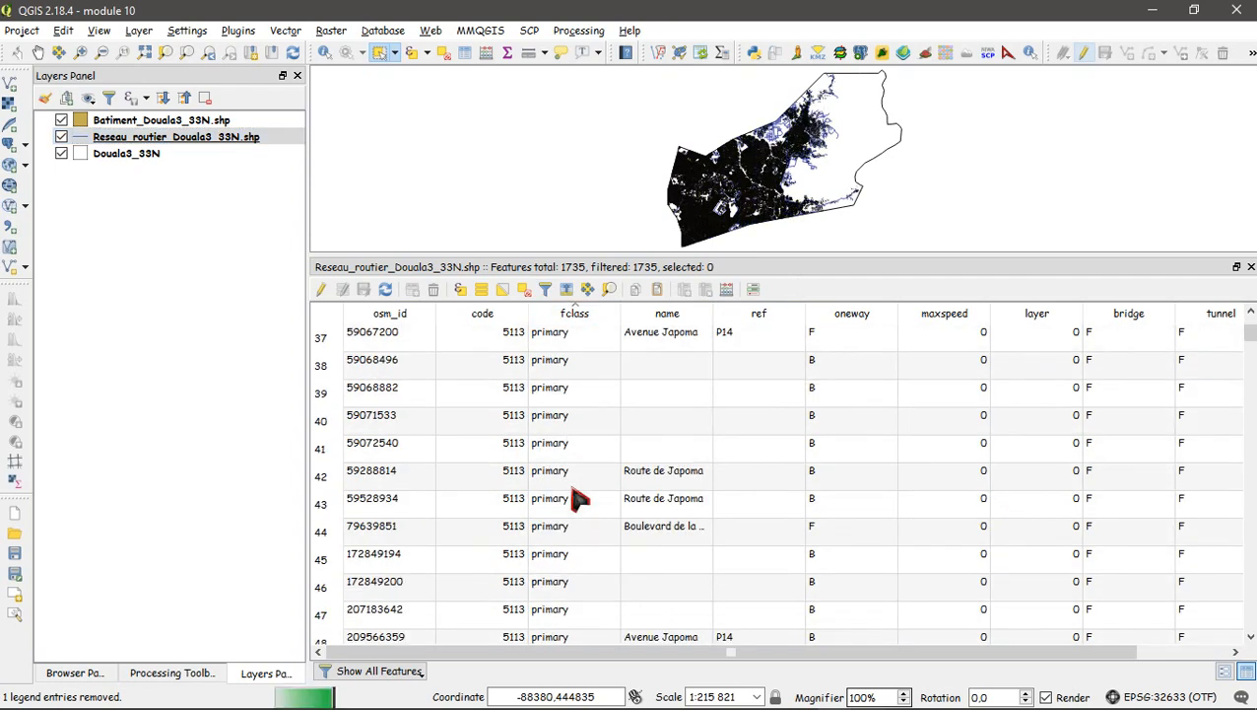
scroll(578, 498, down, 6)
scroll(579, 498, up, 3)
scroll(579, 497, up, 15)
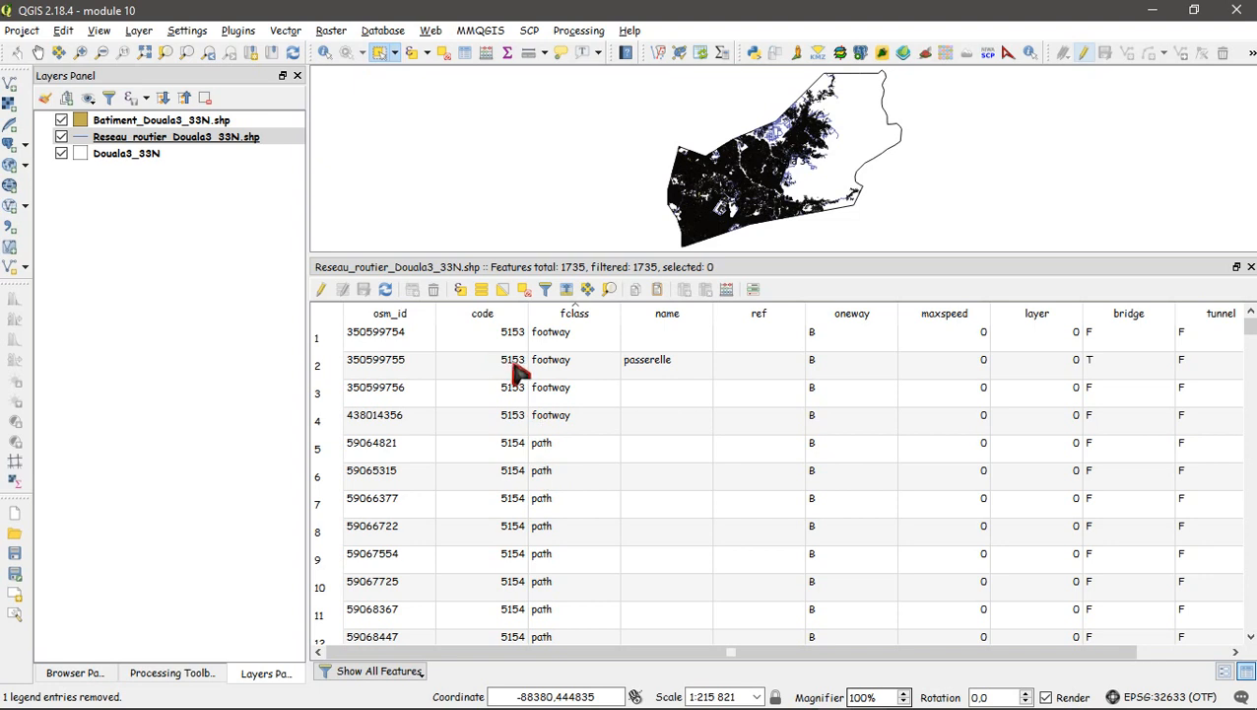
- Start a select-by-expression query on the Reseau_routier_Douala3_33N layer with the condition "fclass" = 'primary'
click(461, 291)
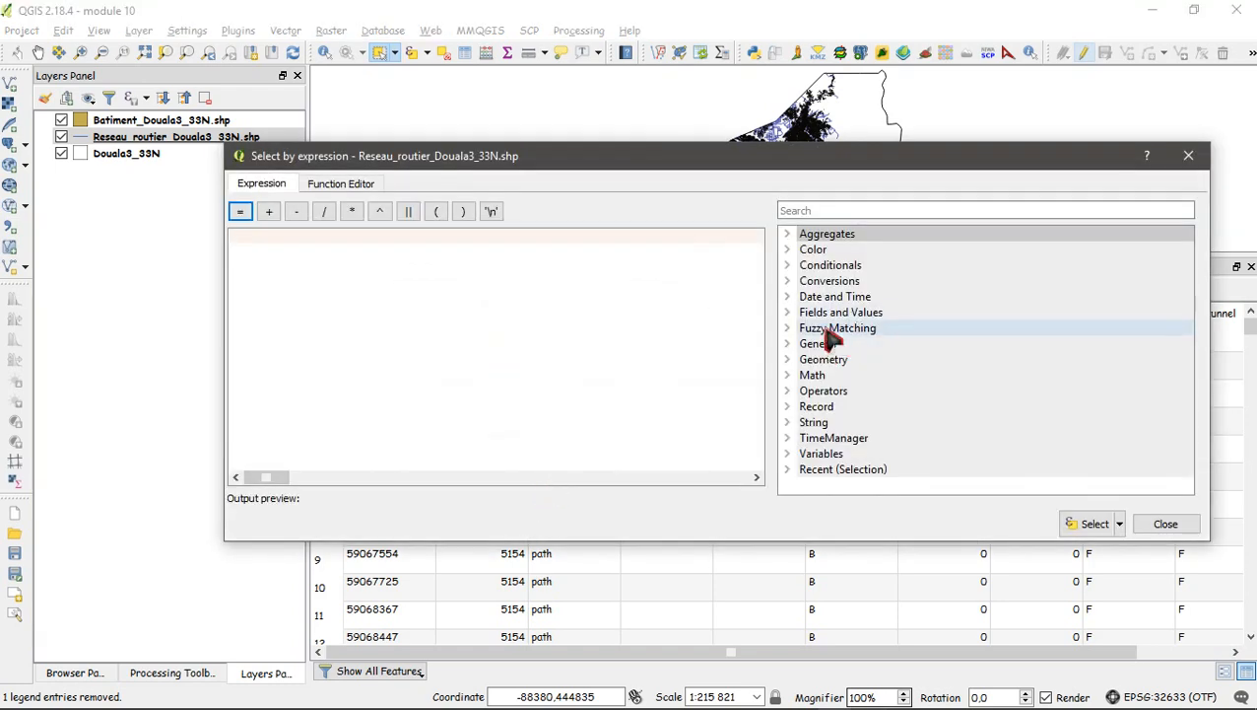
click(791, 313)
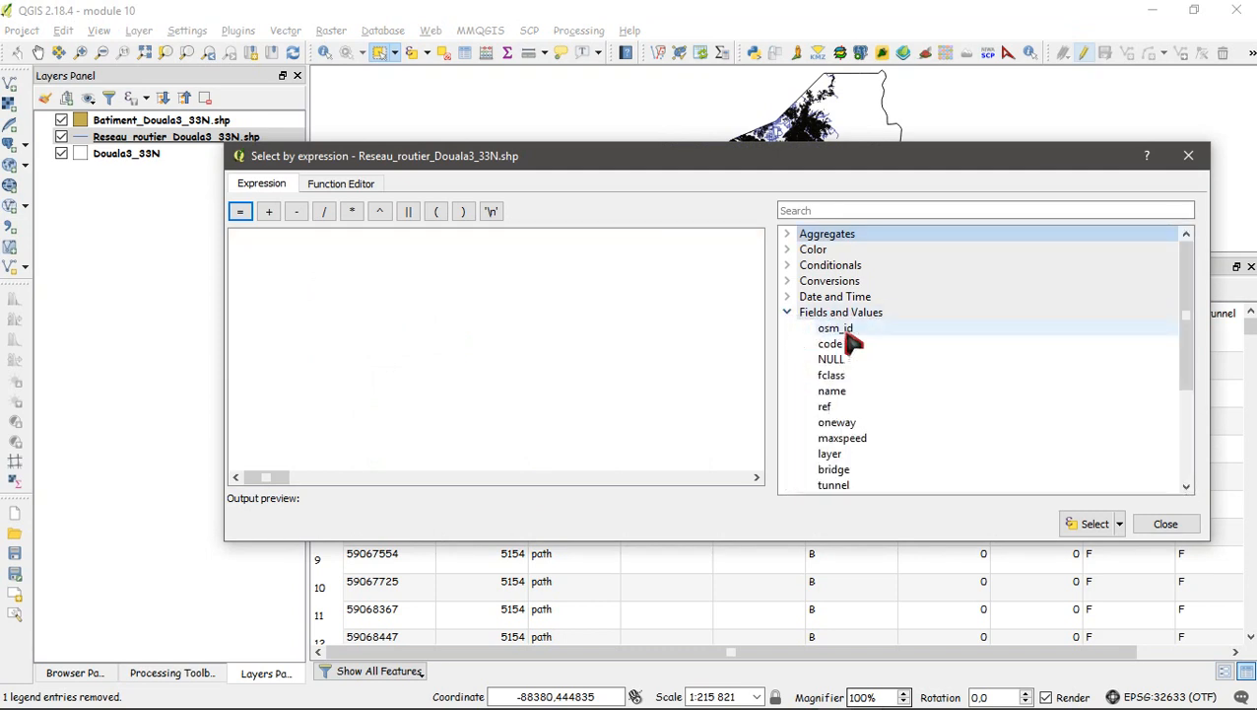
drag(749, 181, 720, 439)
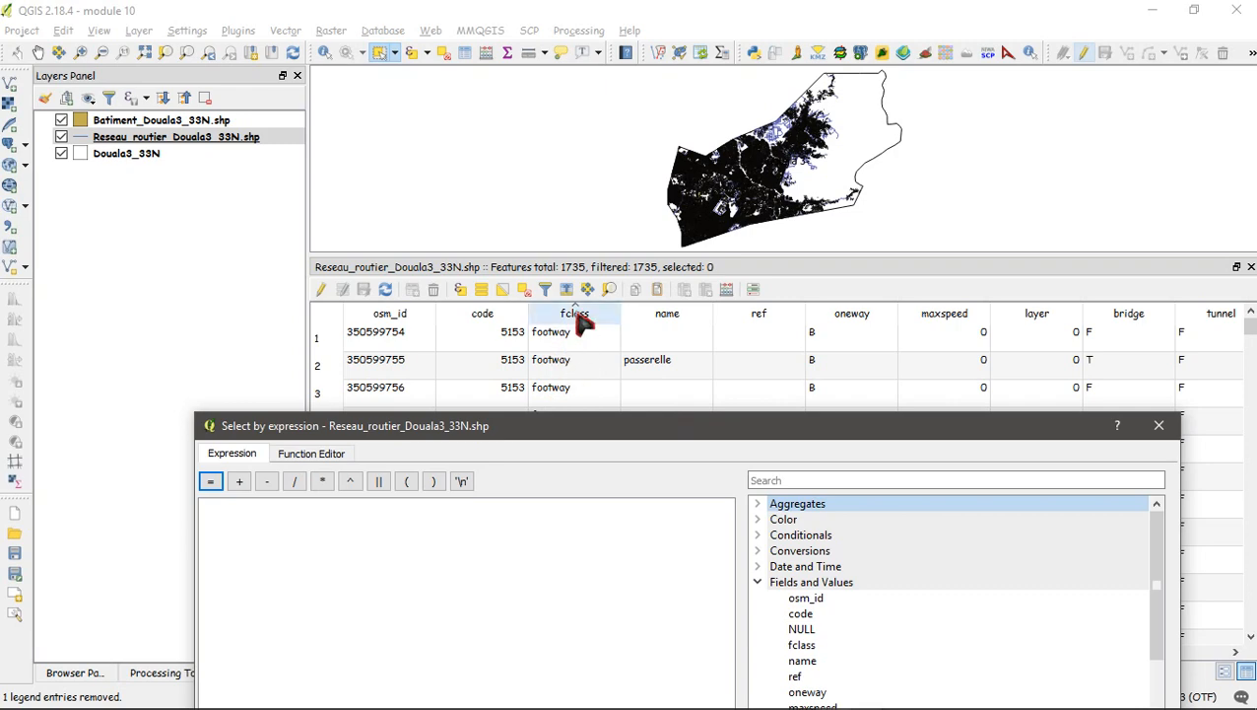
drag(673, 443, 650, 203)
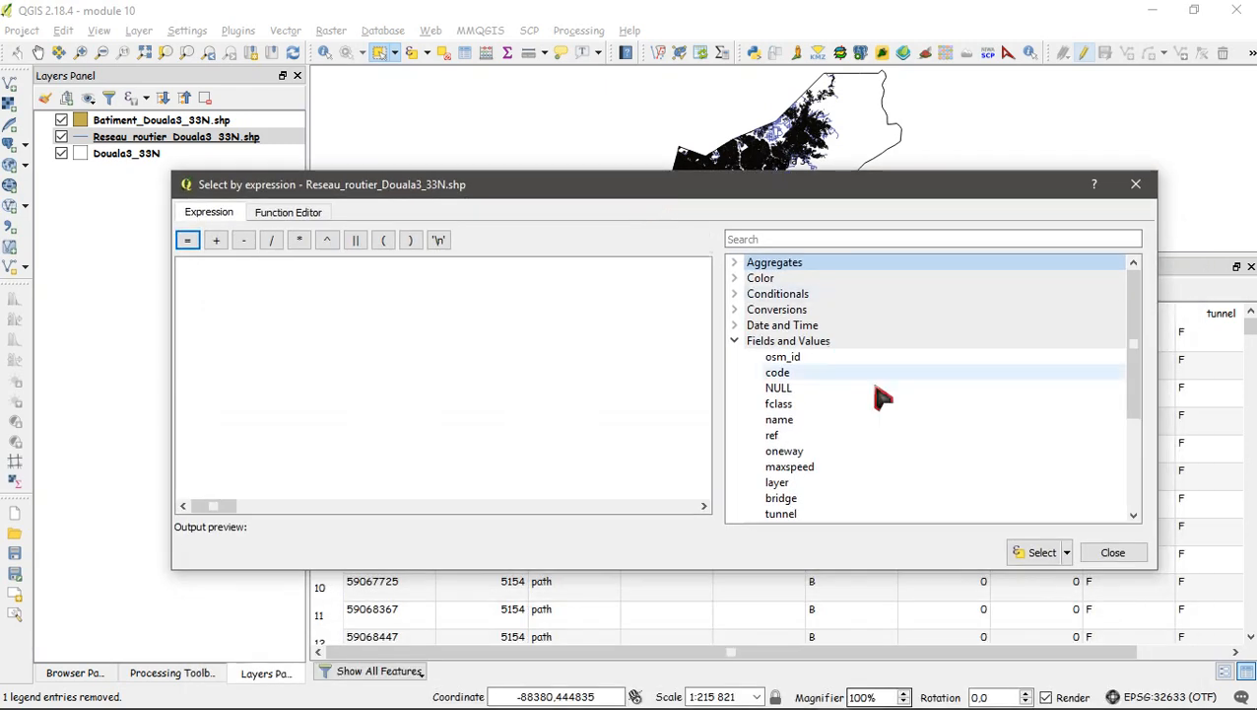
click(778, 408)
double_click(778, 406)
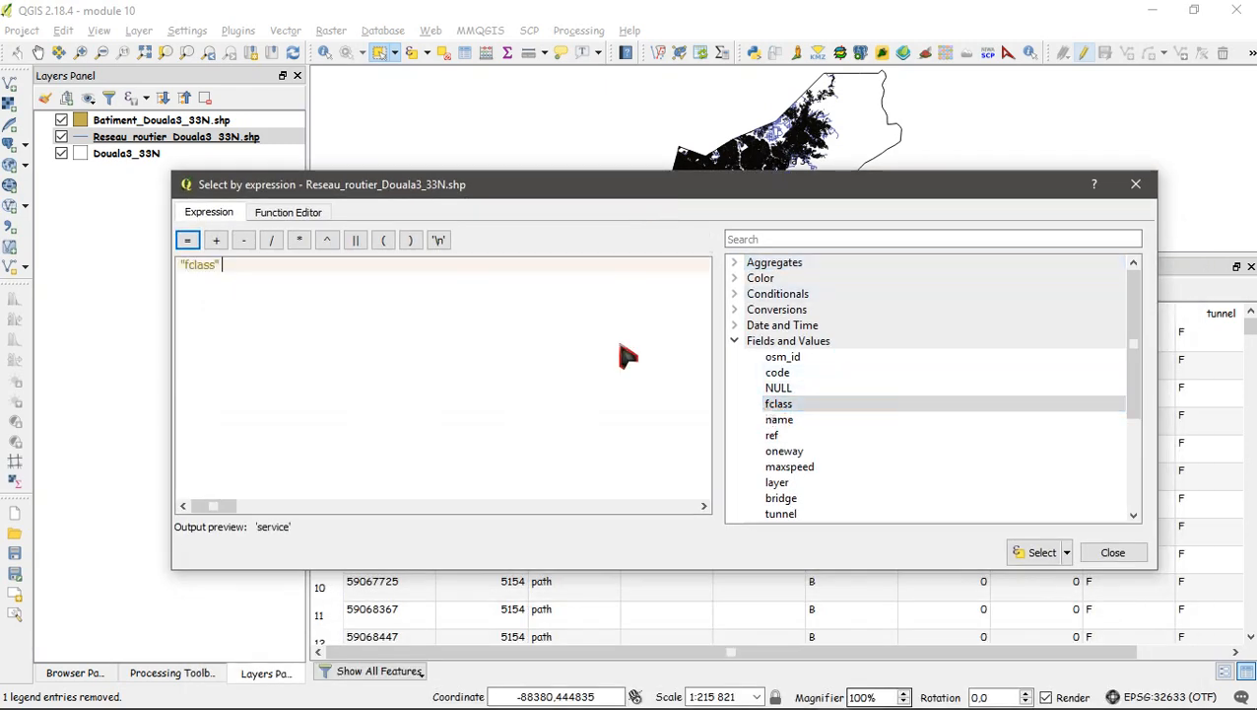
click(189, 240)
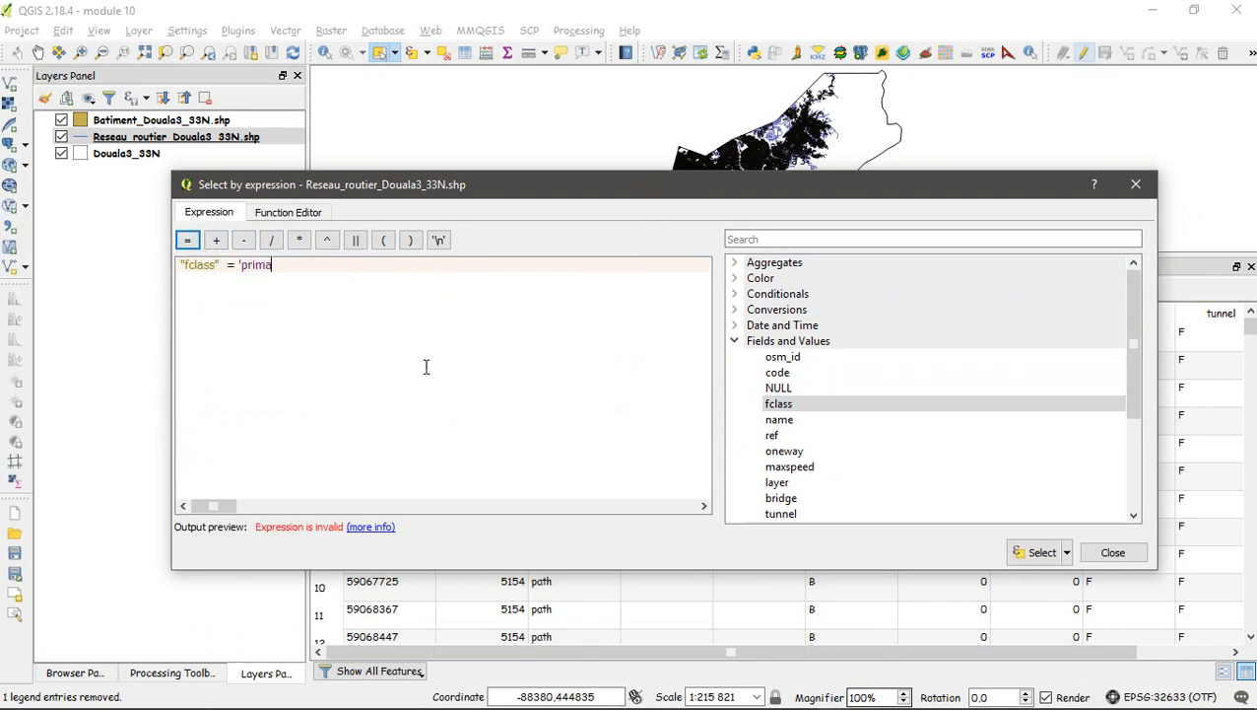
text('primary')
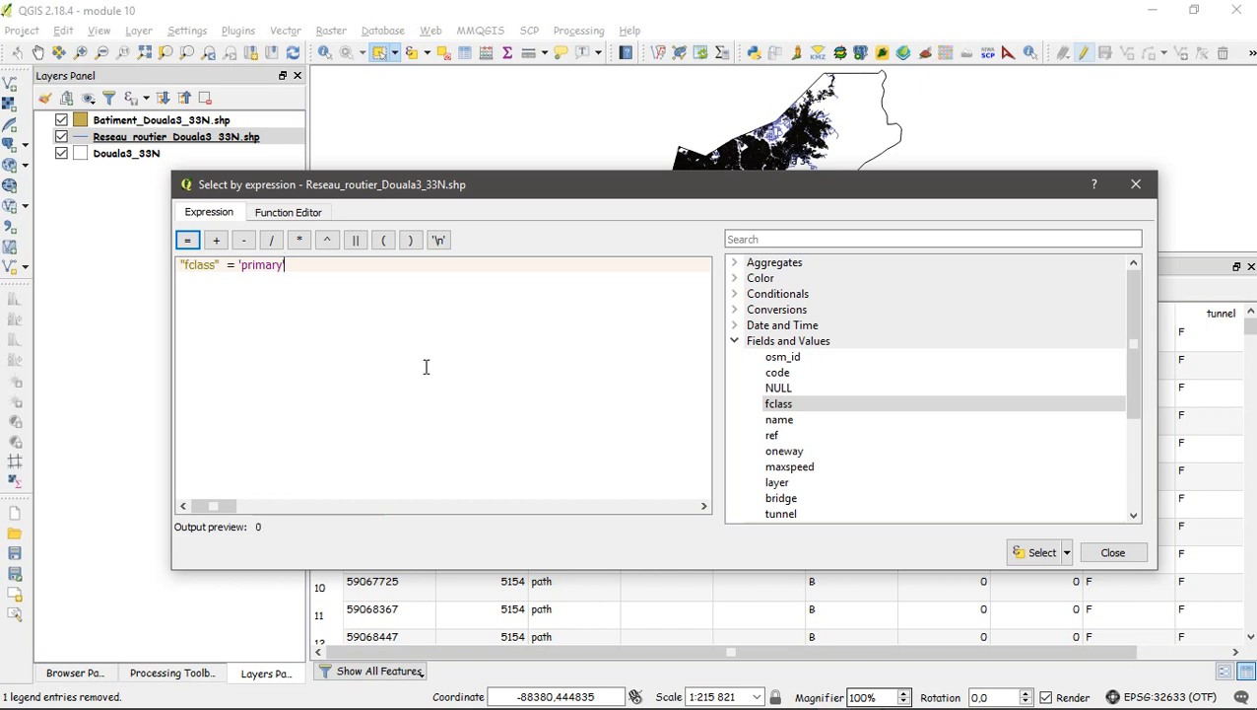
- Extend the expression with or "fclass" = 'secondary', select the matching roads, and close the expression window
text( o)
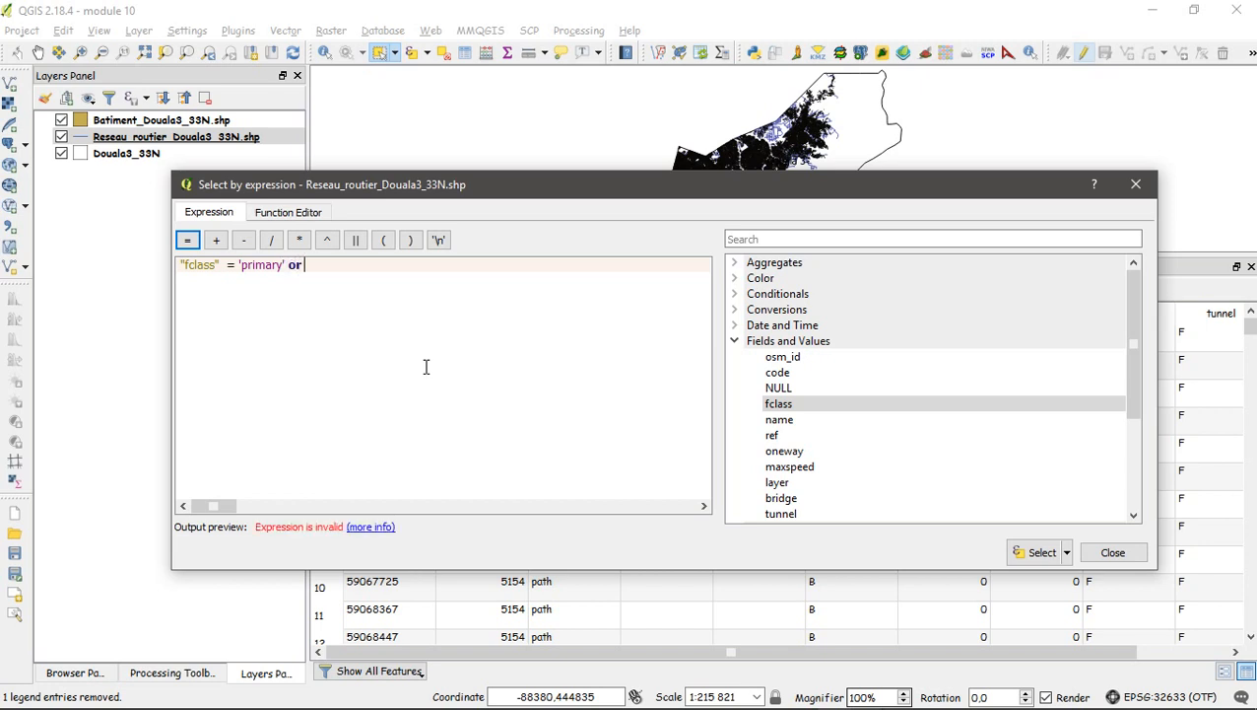
text(r)
double_click(789, 405)
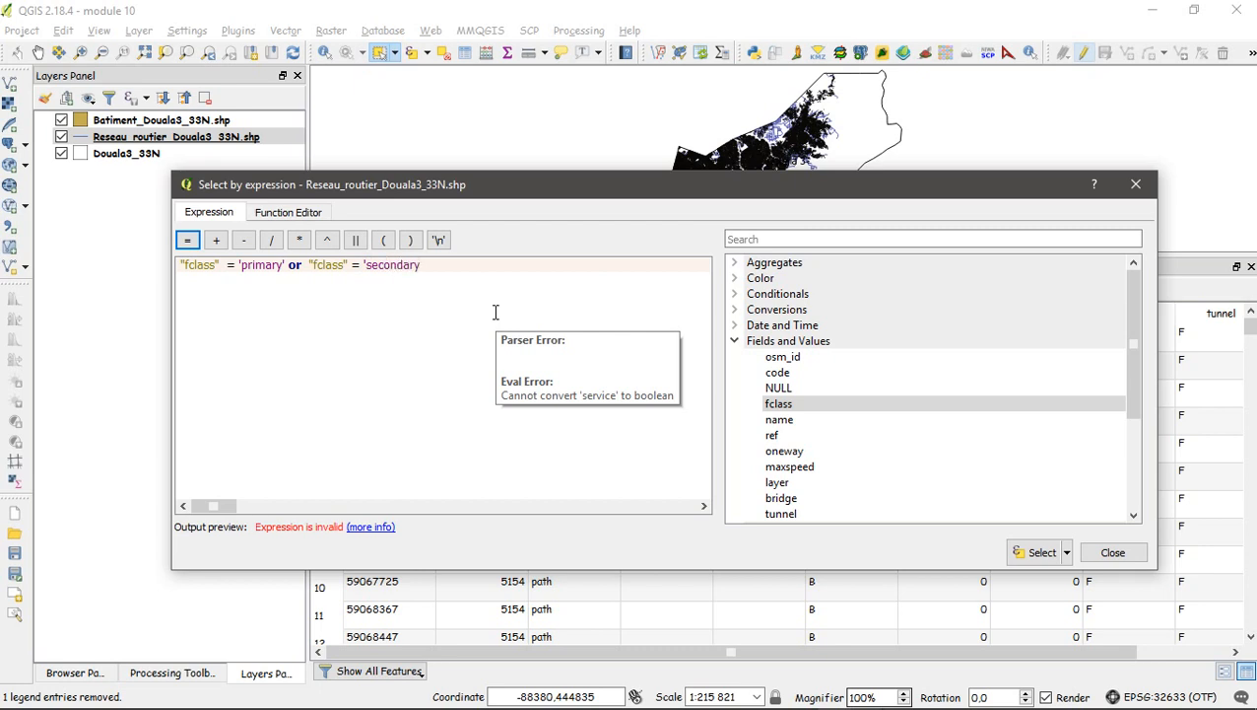
text(')
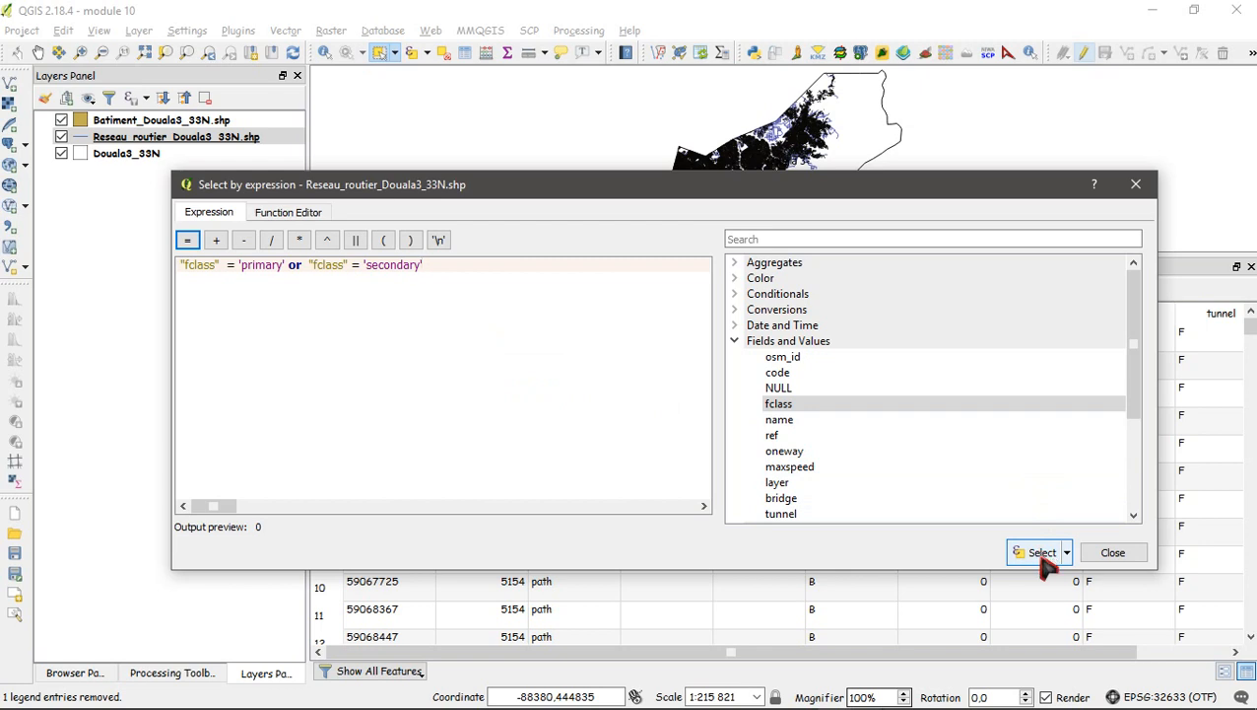
click(1041, 553)
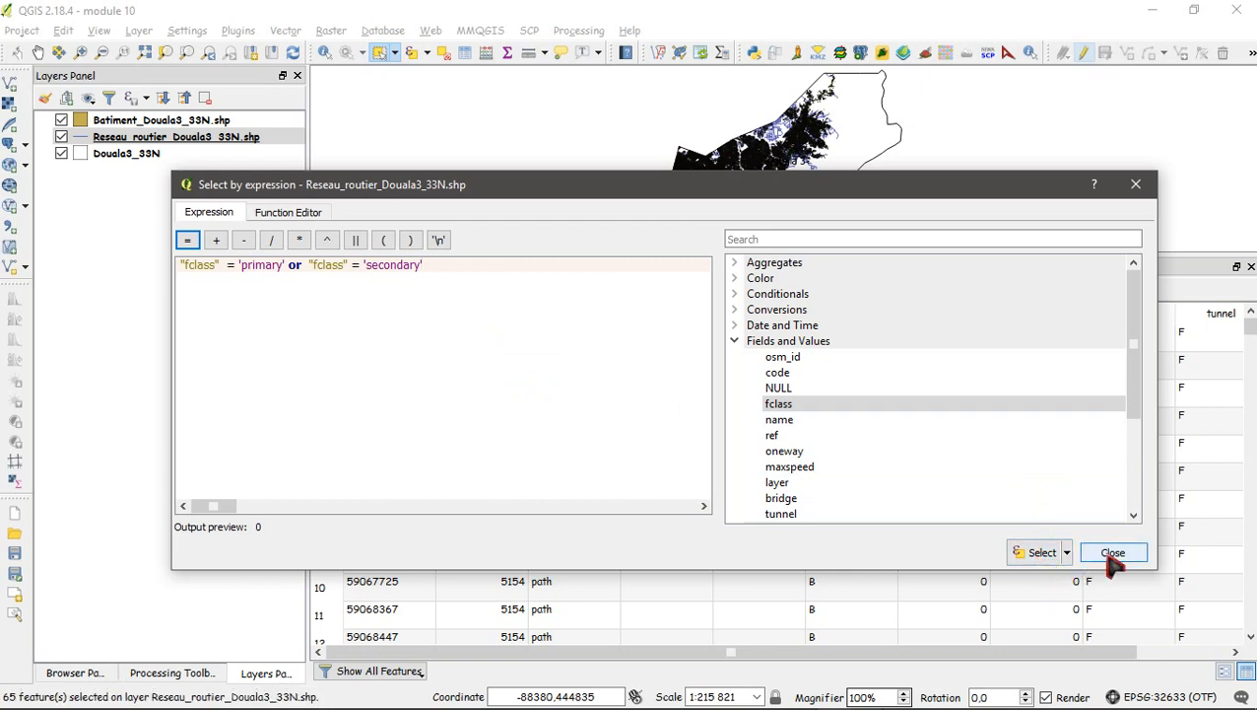
click(1114, 553)
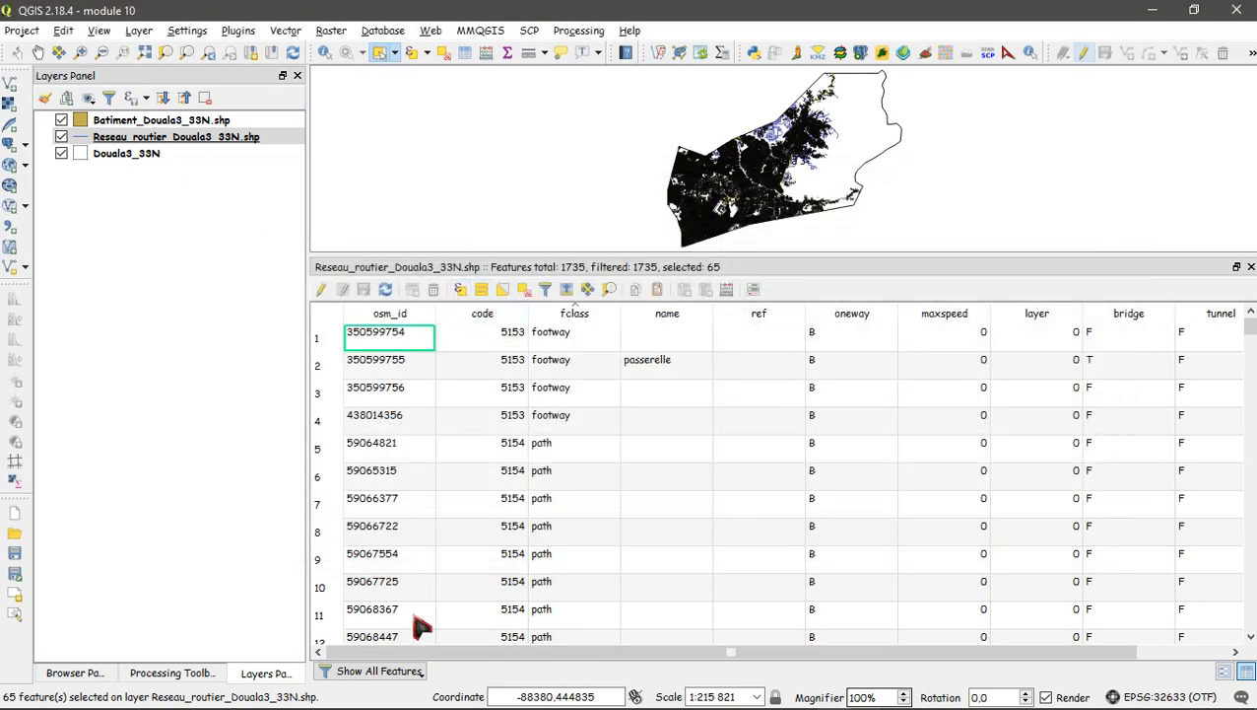
- Restrict the attribute table to the selected features, look through their fclass values, and close the table
click(418, 676)
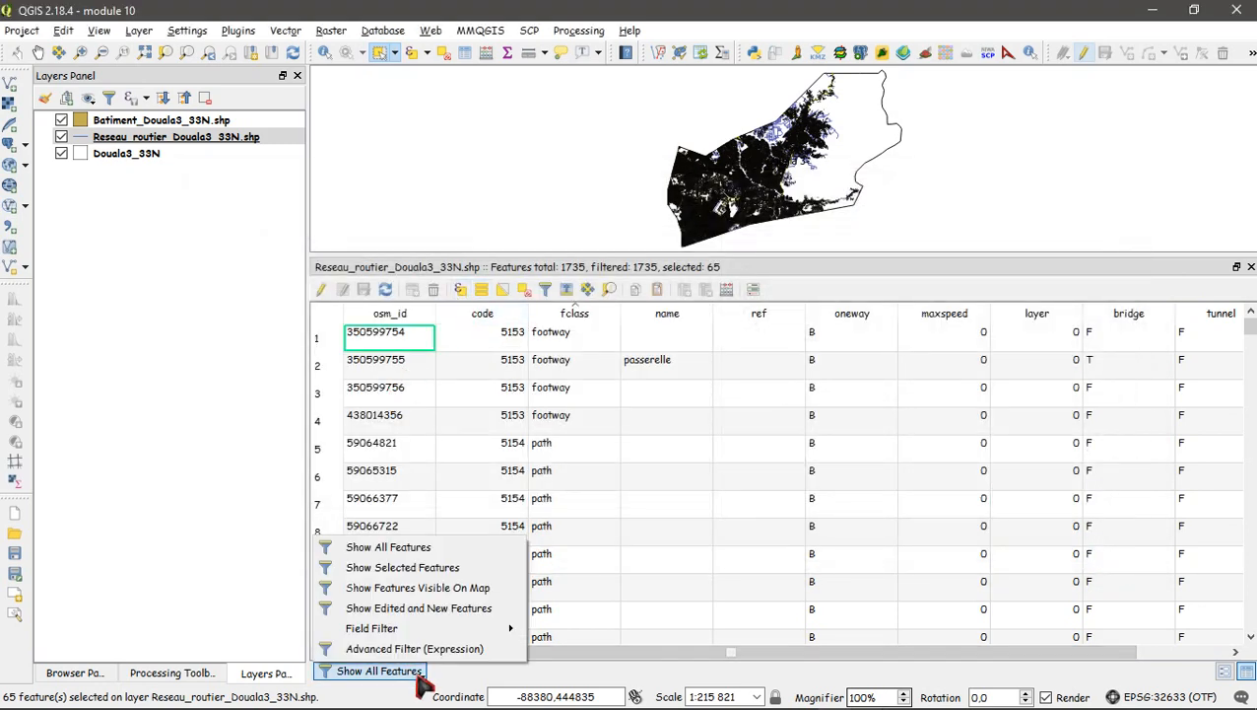
click(404, 568)
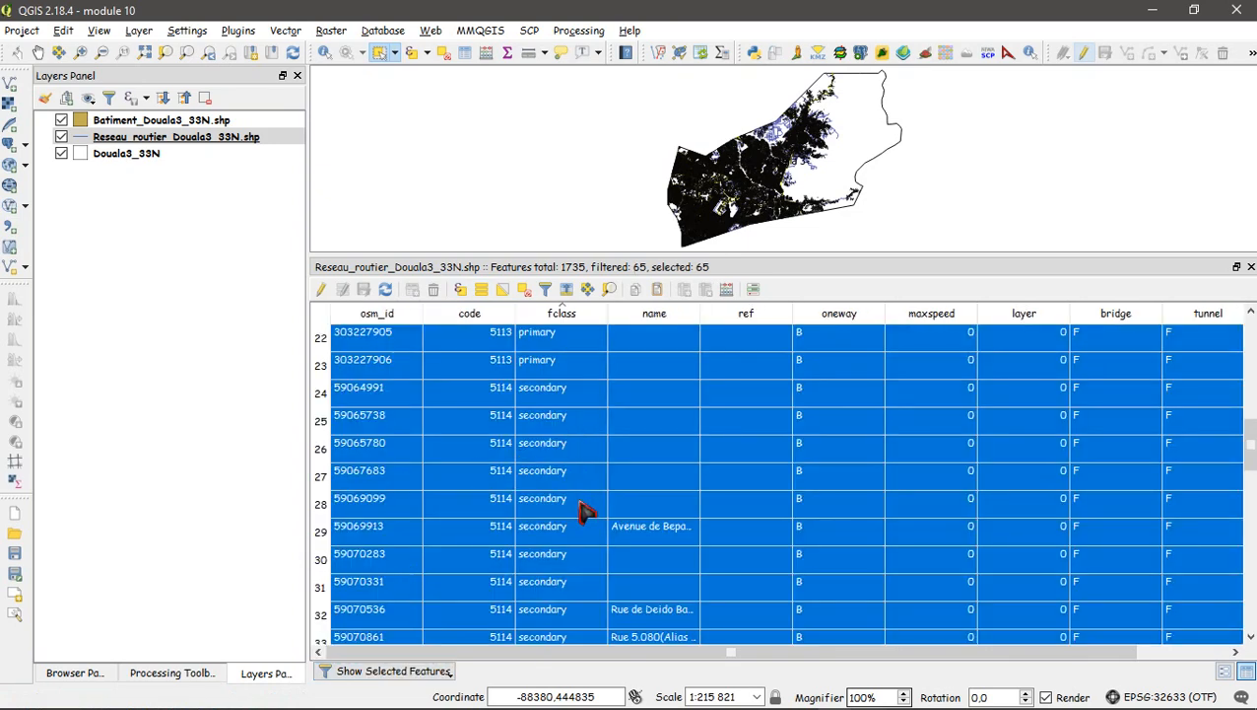
scroll(584, 513, down, 4)
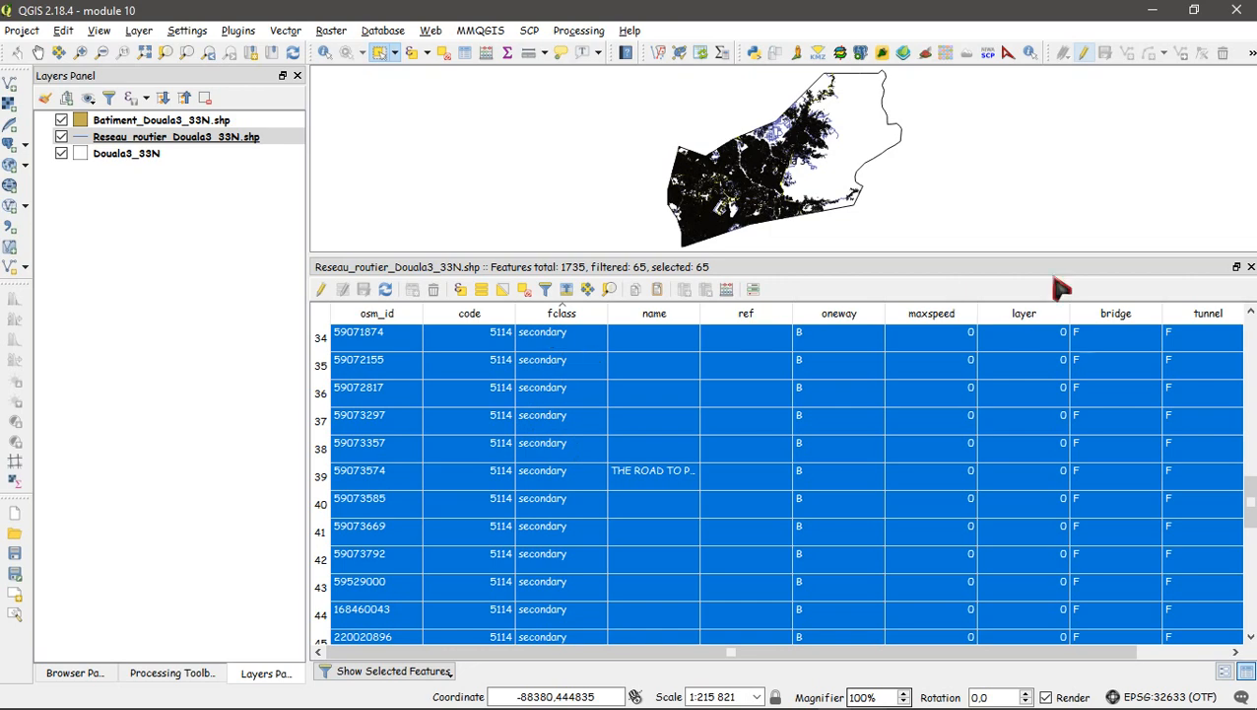
click(1251, 267)
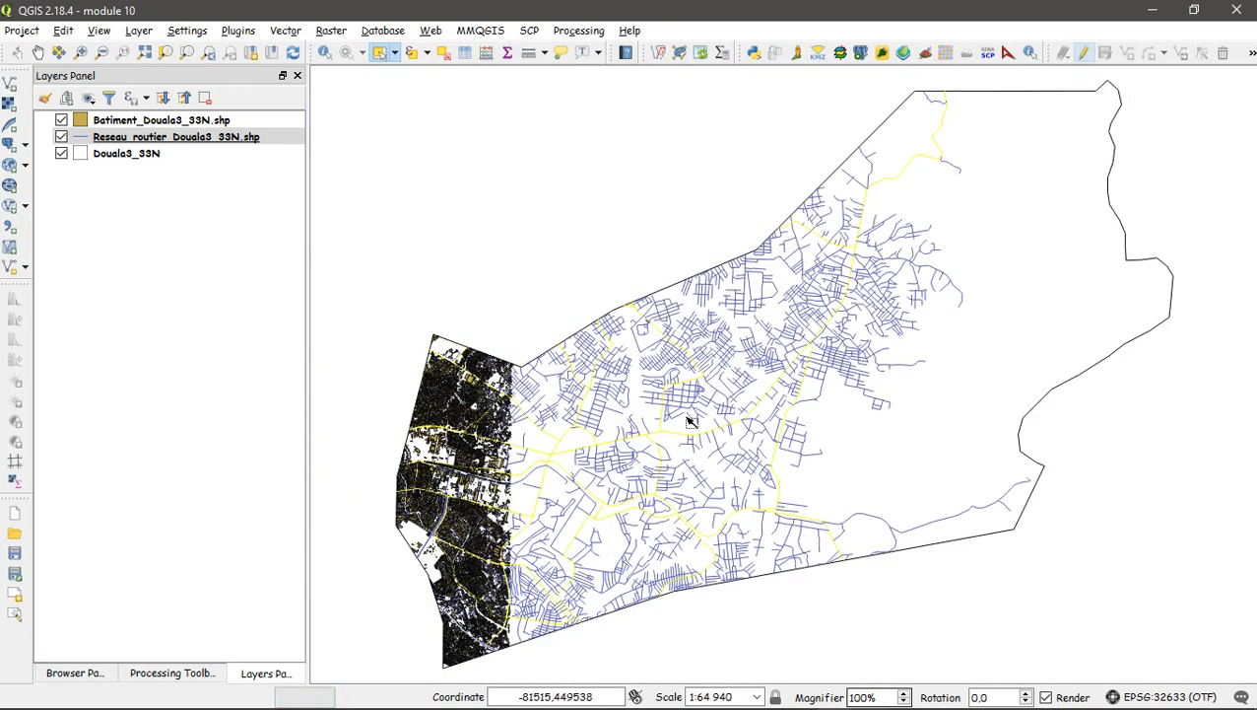
- Export only the selected features of Reseau_routier_Douala3_33N as the shapefile Reseau_routier12_Douala3_33N.shp in the M10 folder
right_click(163, 140)
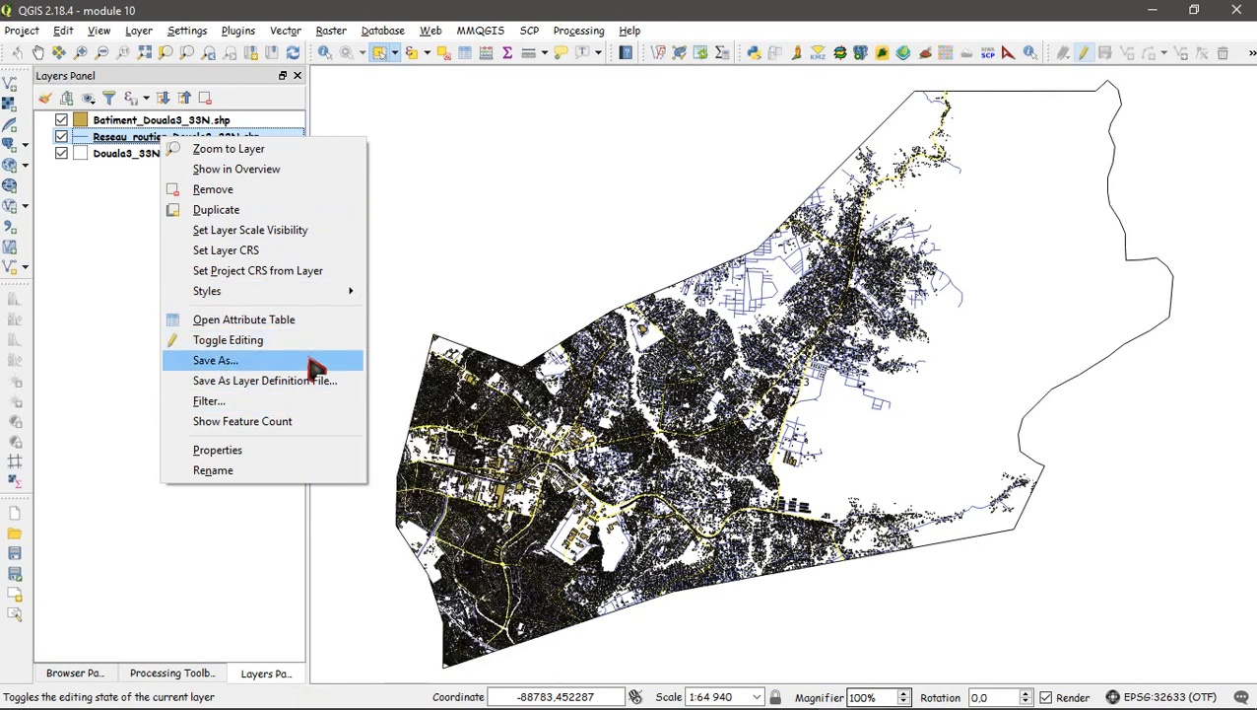
click(311, 363)
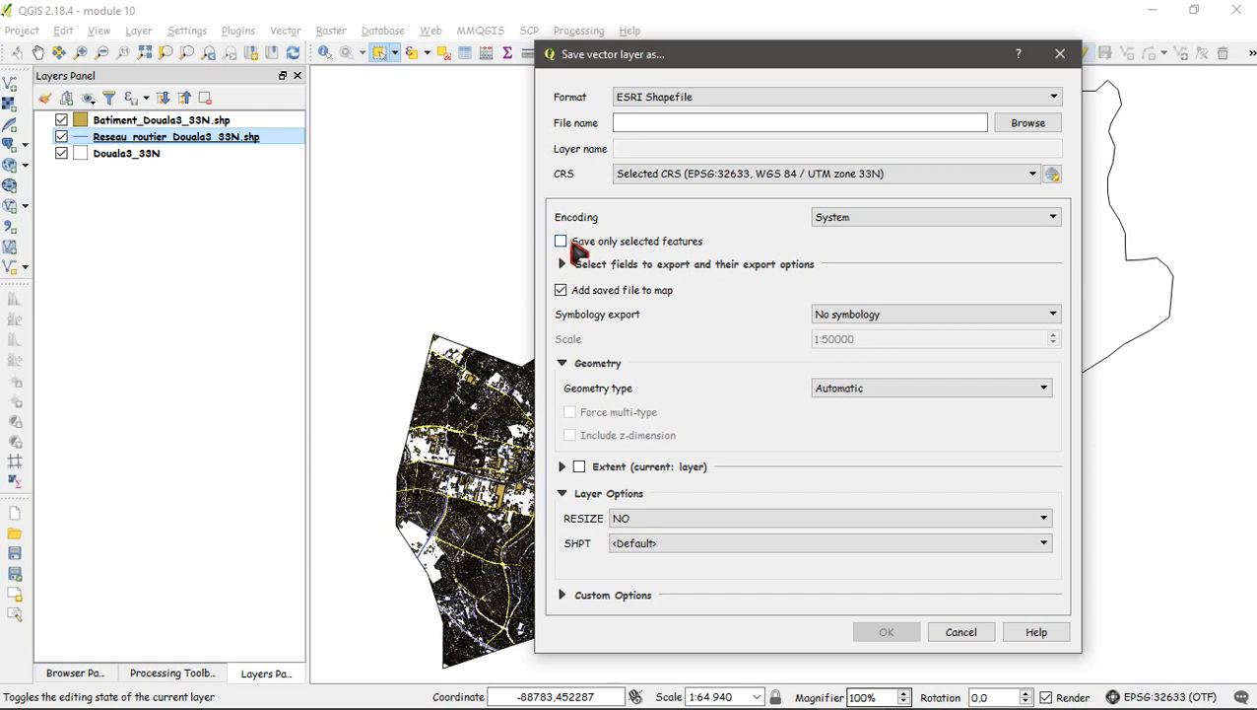
click(559, 242)
click(1037, 127)
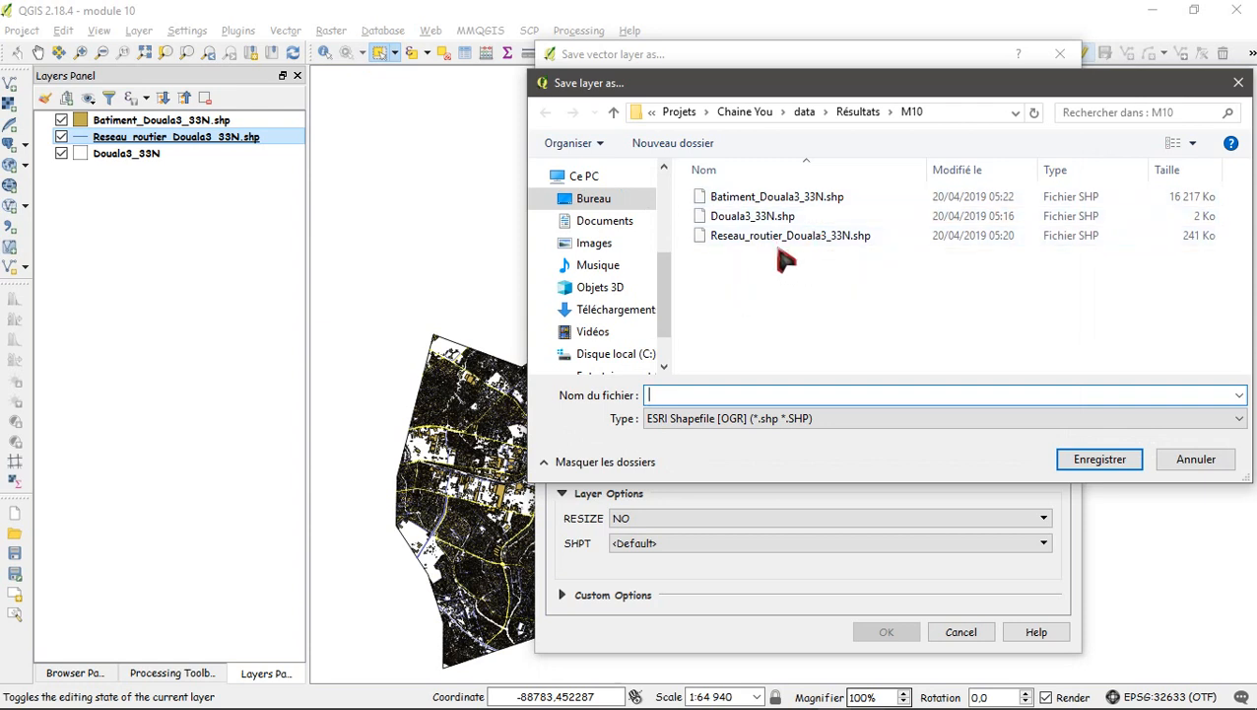
click(779, 237)
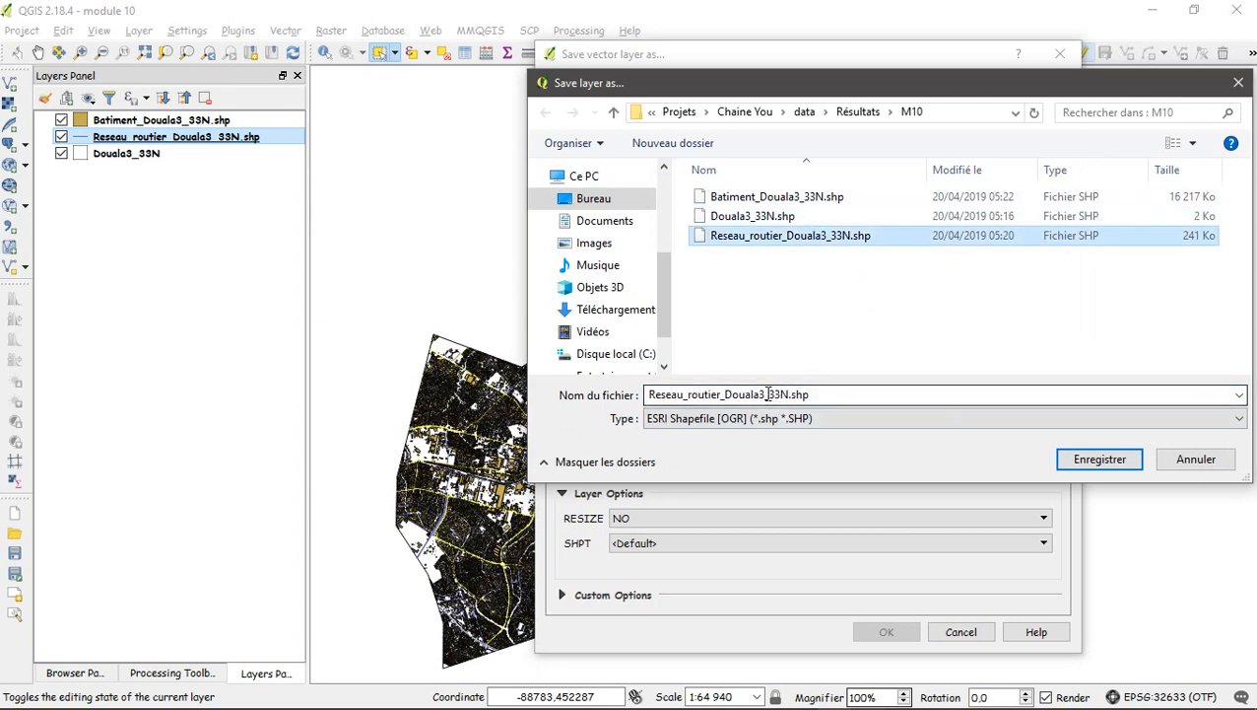
click(722, 396)
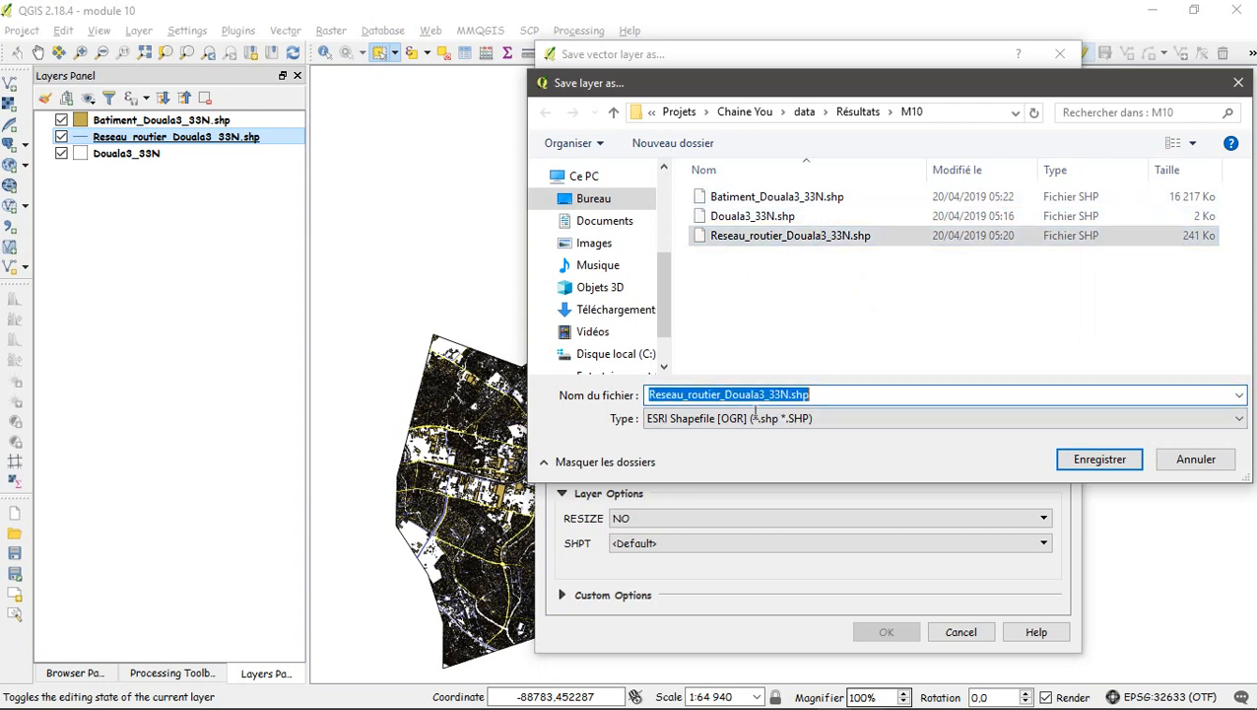
click(723, 395)
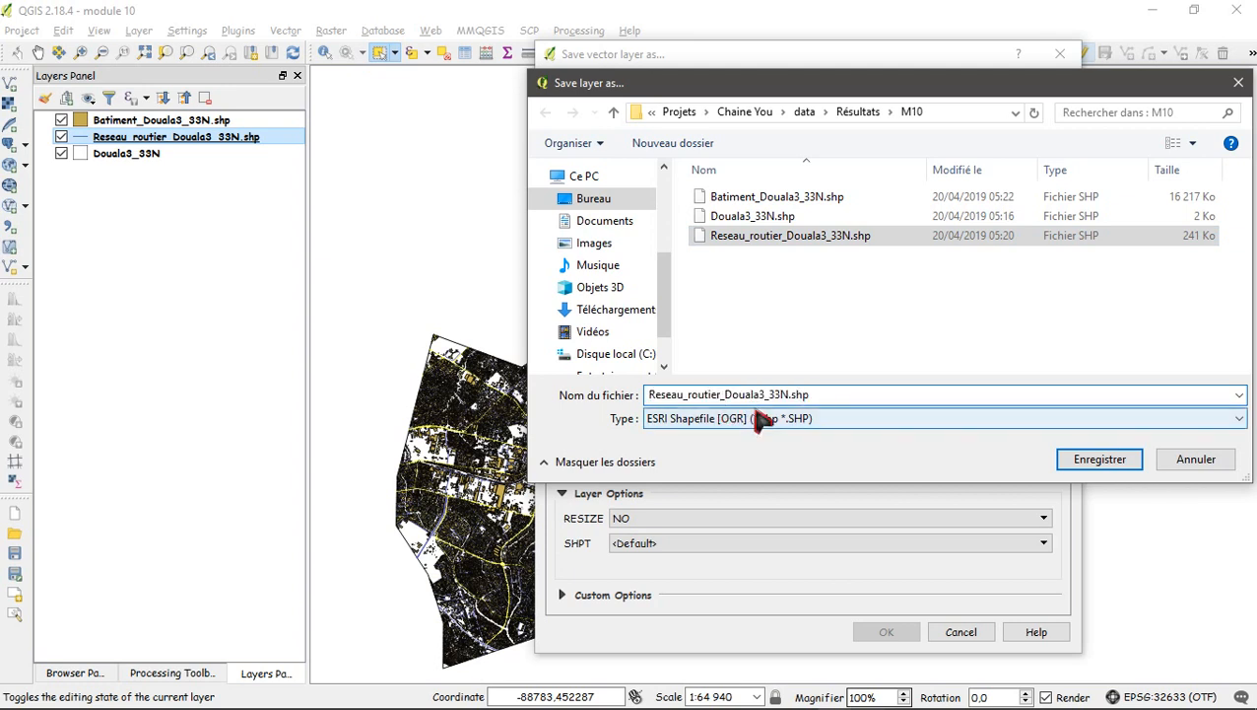
text(12)
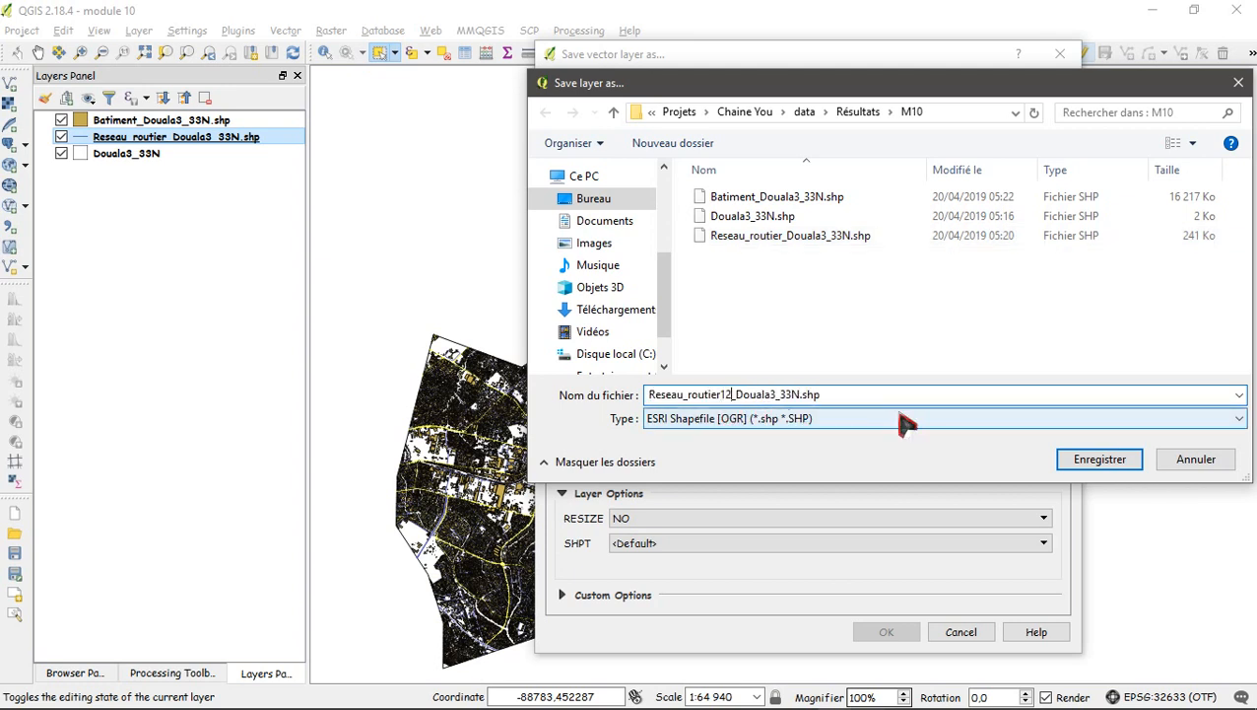
click(1102, 463)
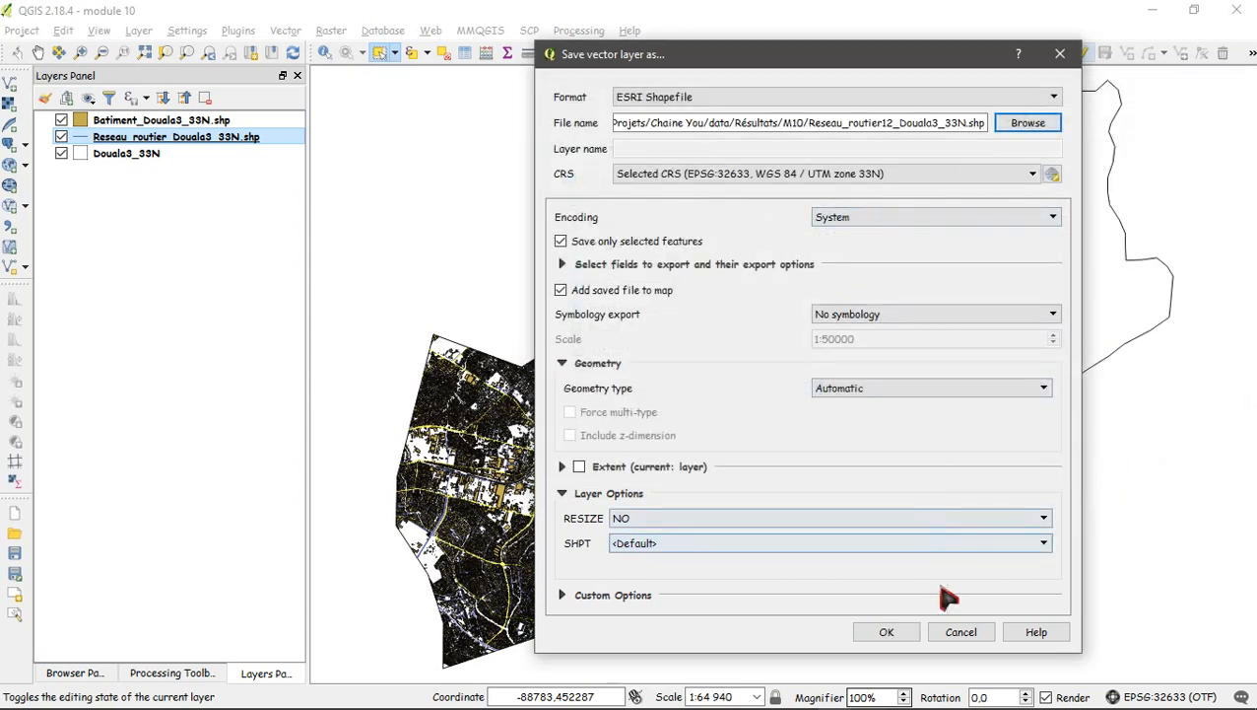
click(887, 631)
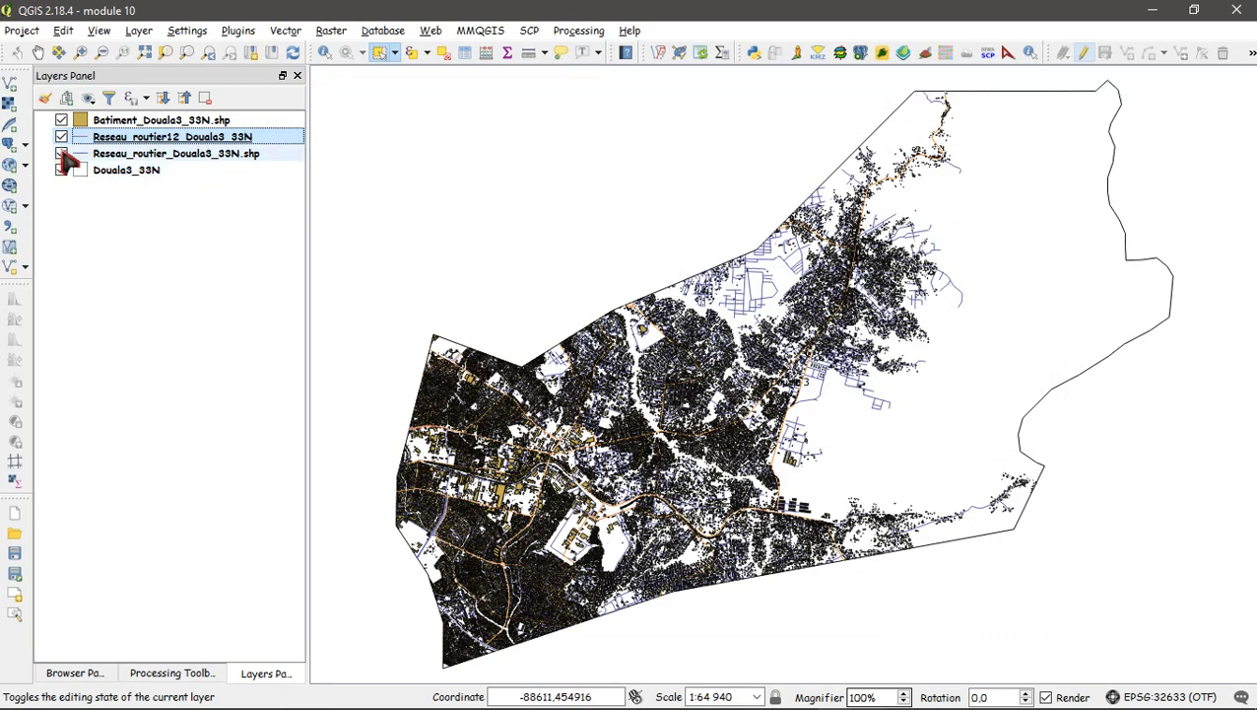
- Hide the buildings, toggle Reseau_routier12_Douala3_33N to compare it with the full network, and remove Reseau_routier_Douala3_33N from the project
click(61, 119)
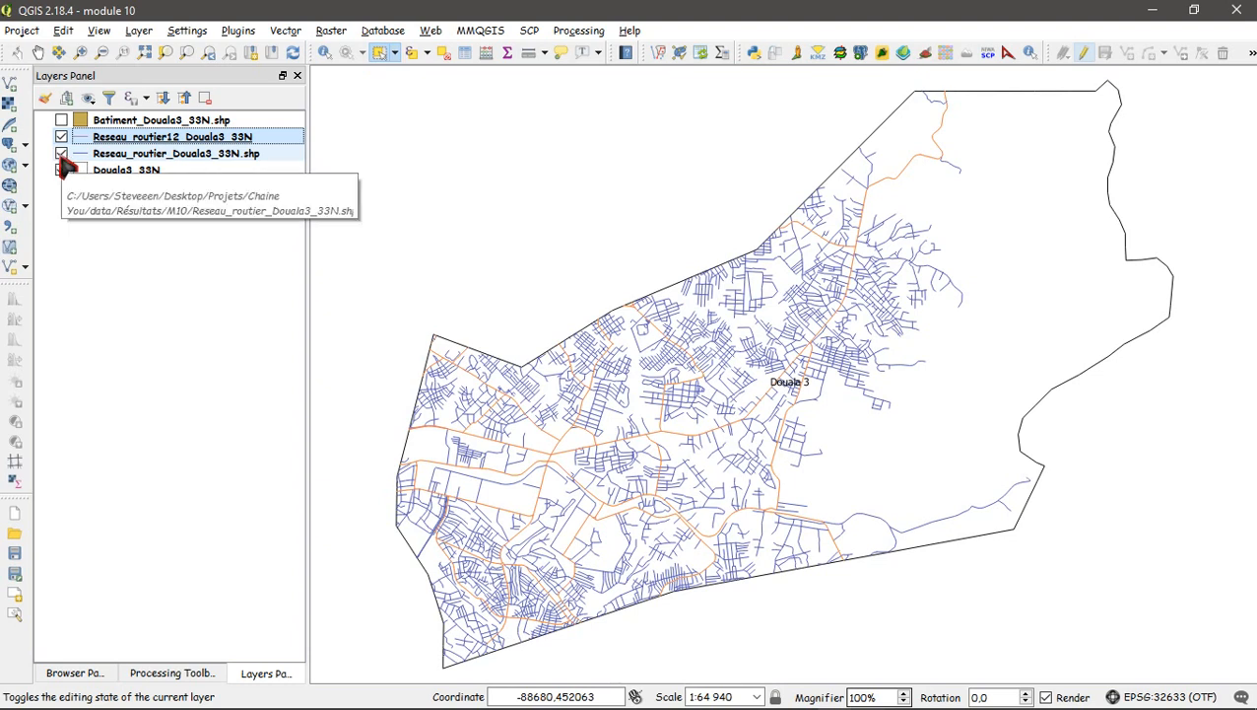
click(61, 138)
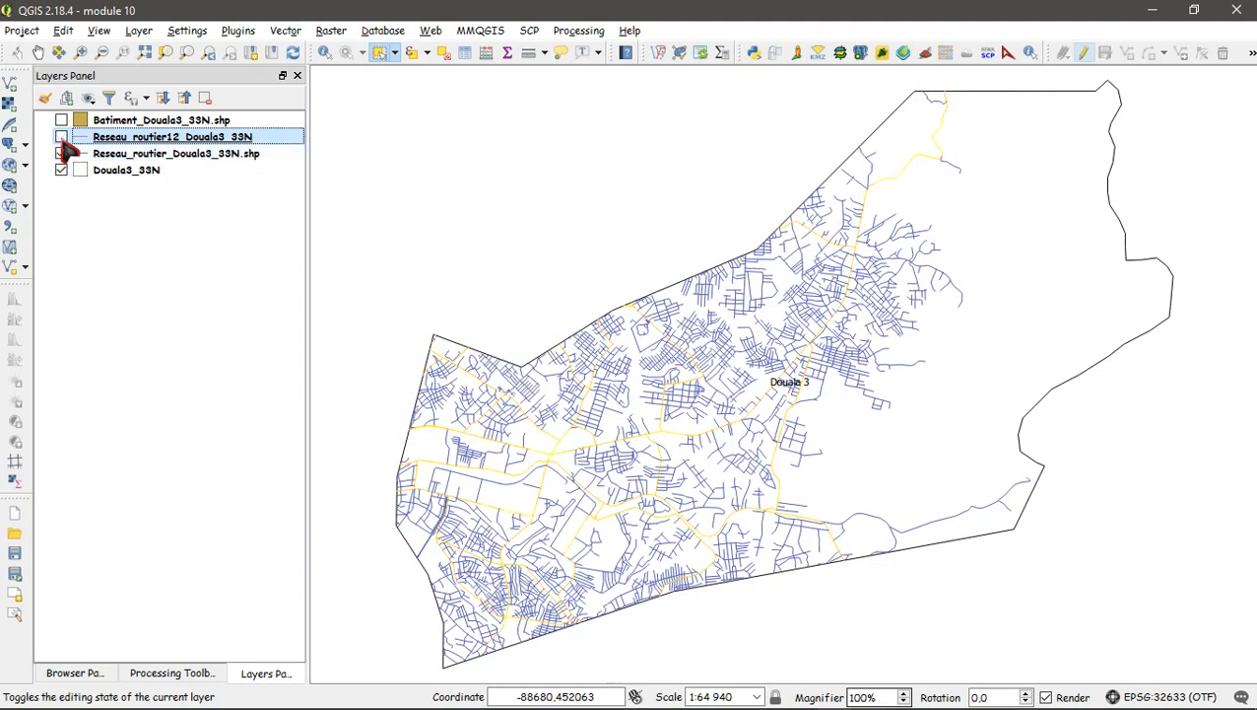
click(61, 138)
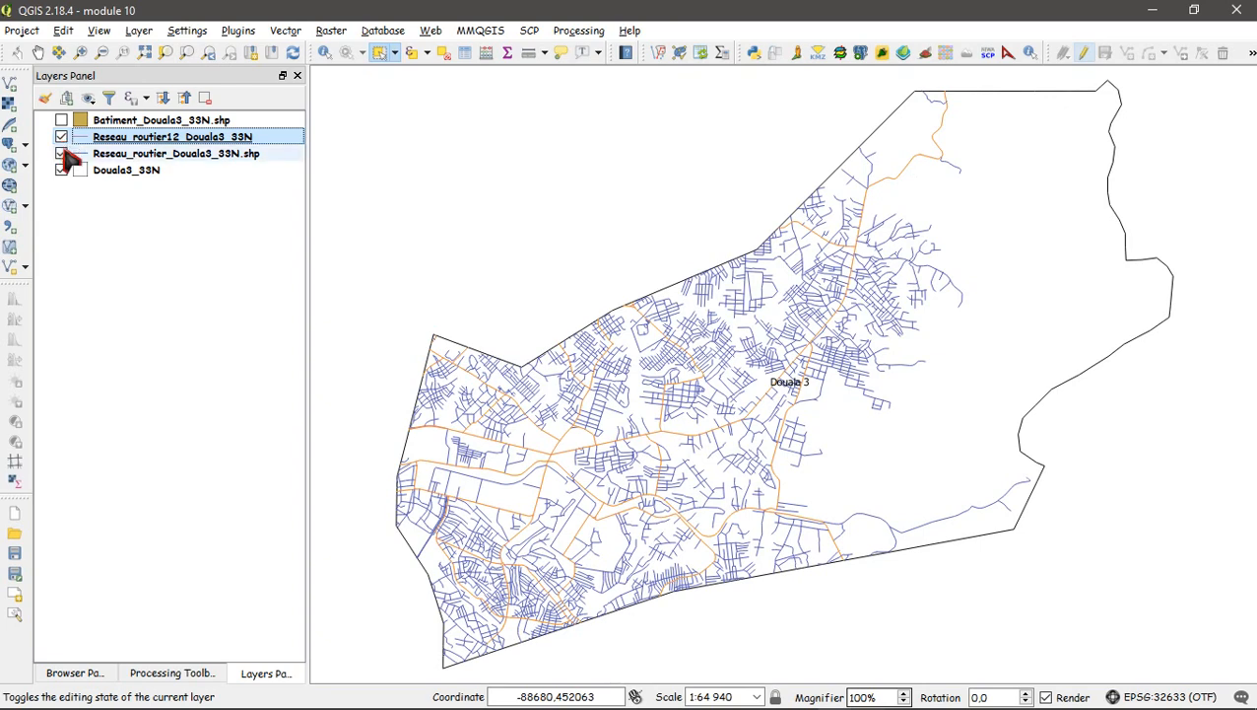
right_click(131, 156)
click(211, 203)
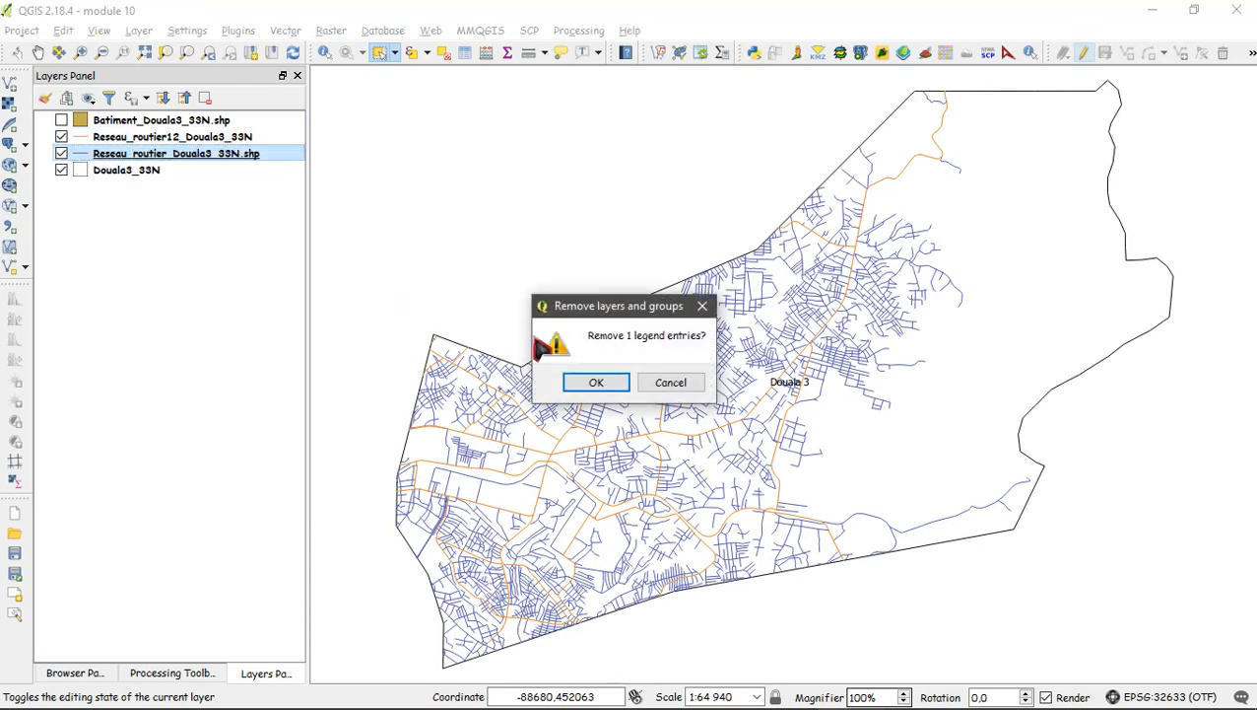
click(597, 384)
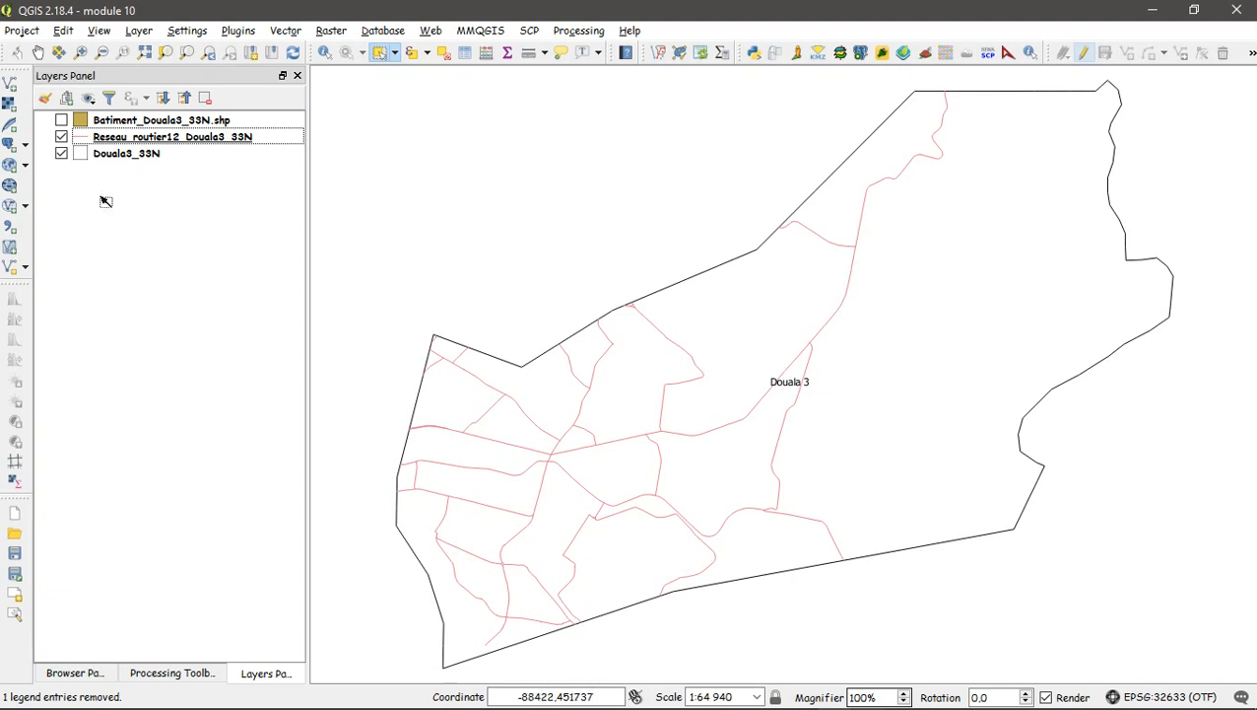
- Show the Batiment_Douala3_33N layer again and inspect the buildings along one of the extracted roads up close
click(62, 119)
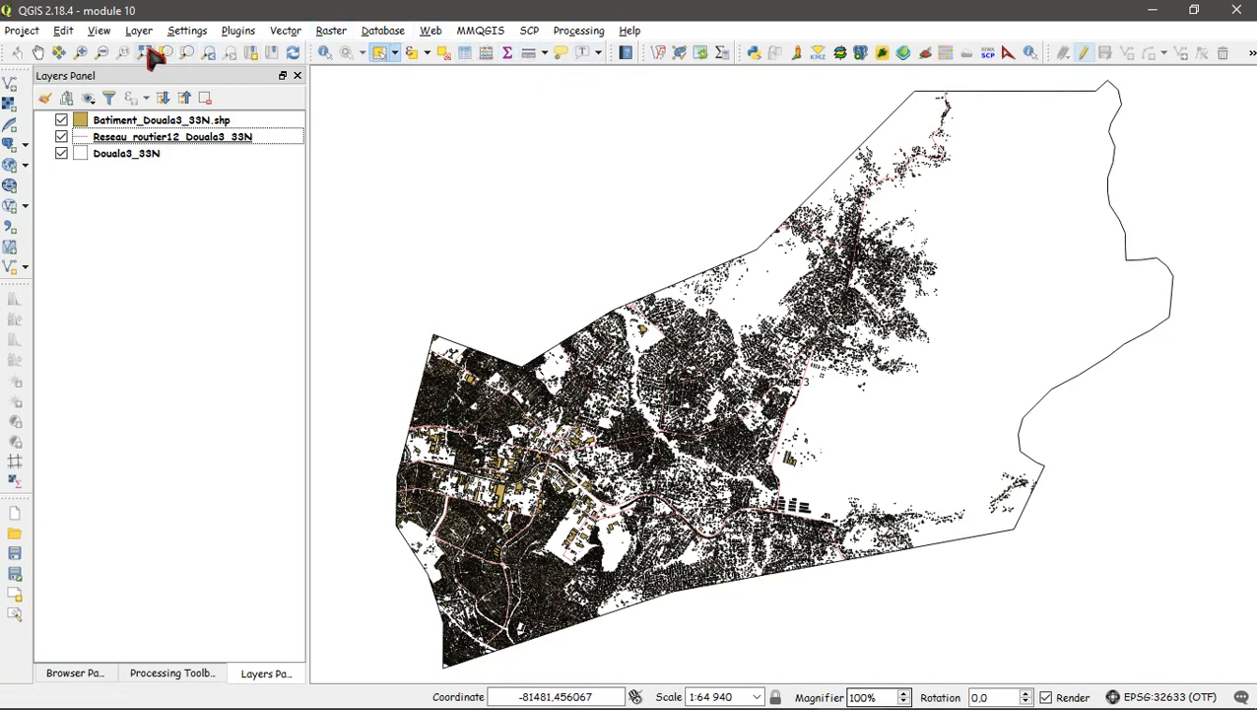
click(81, 53)
drag(517, 418, 598, 513)
drag(596, 320, 701, 411)
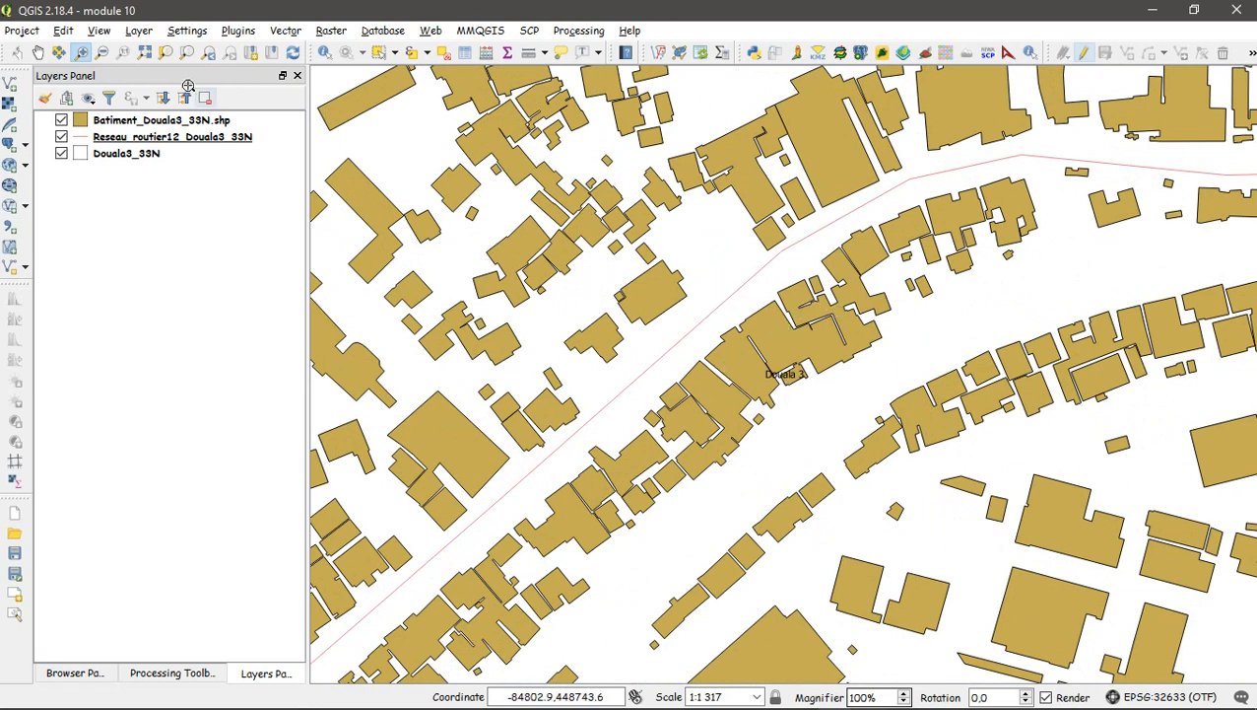
- Create a fixed distance buffer around Reseau_routier12_Douala3_33N with distance 10 and 5 segments as a temporary layer
click(286, 32)
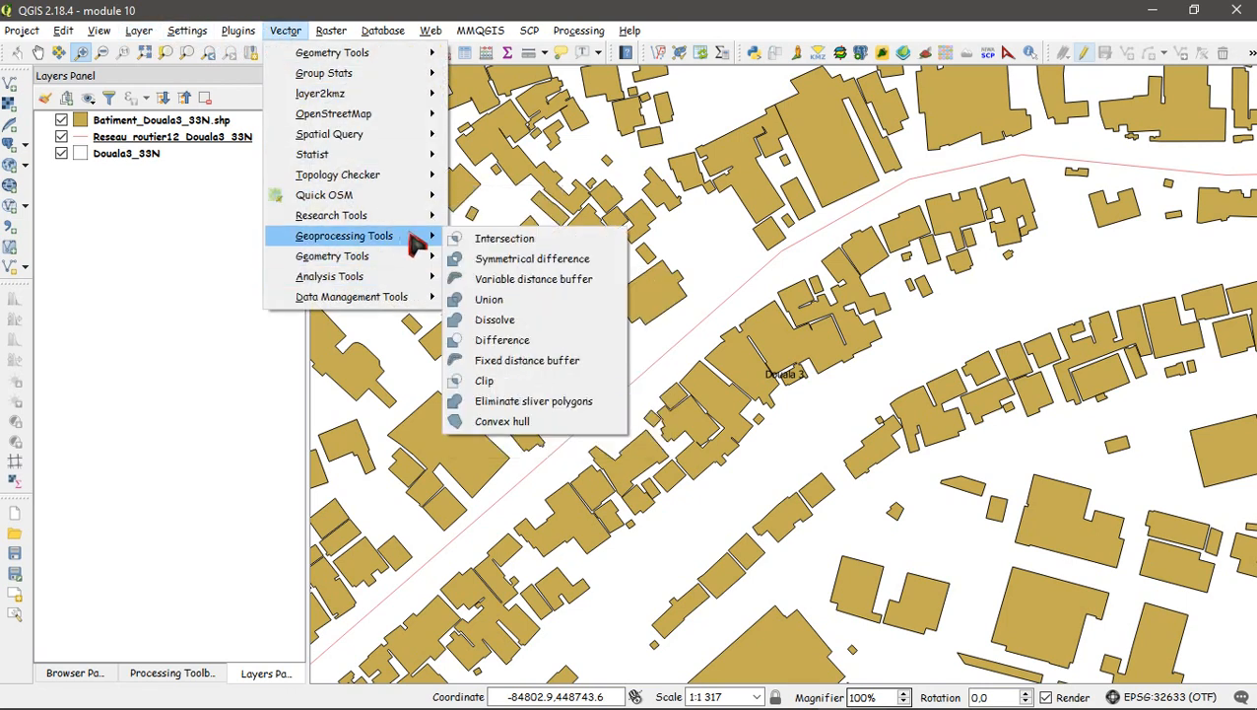
mouse_move(424, 256)
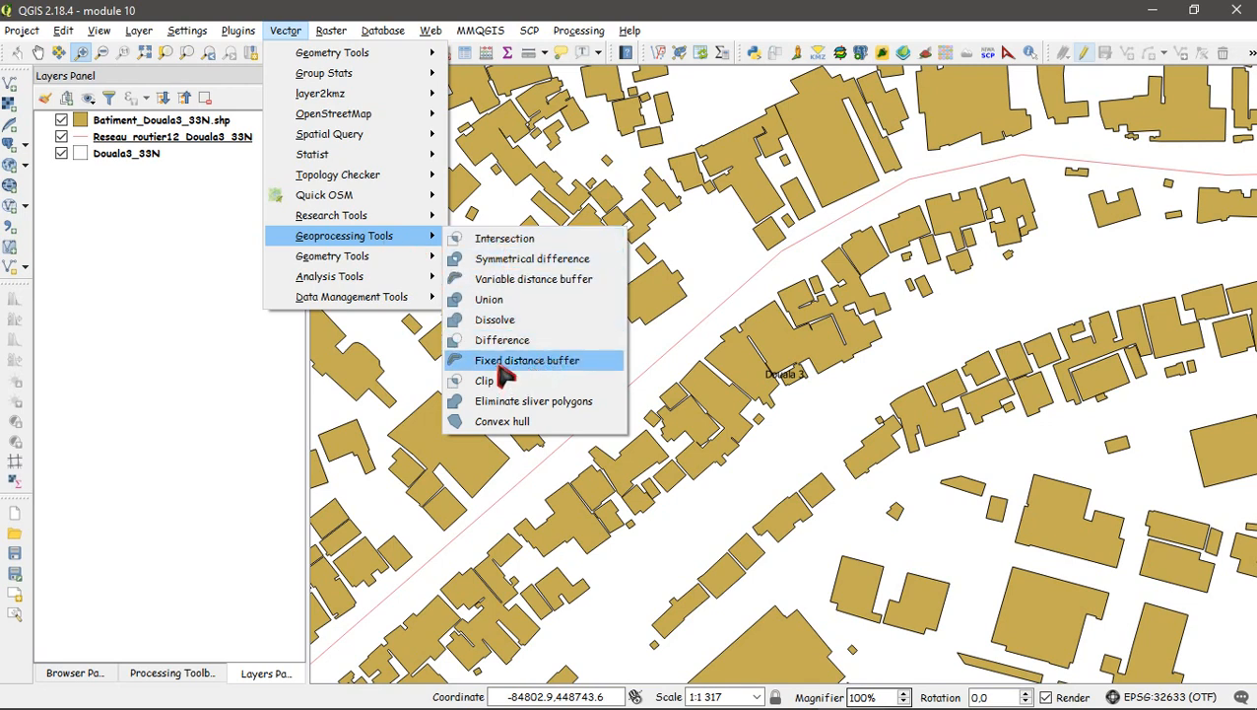
click(539, 374)
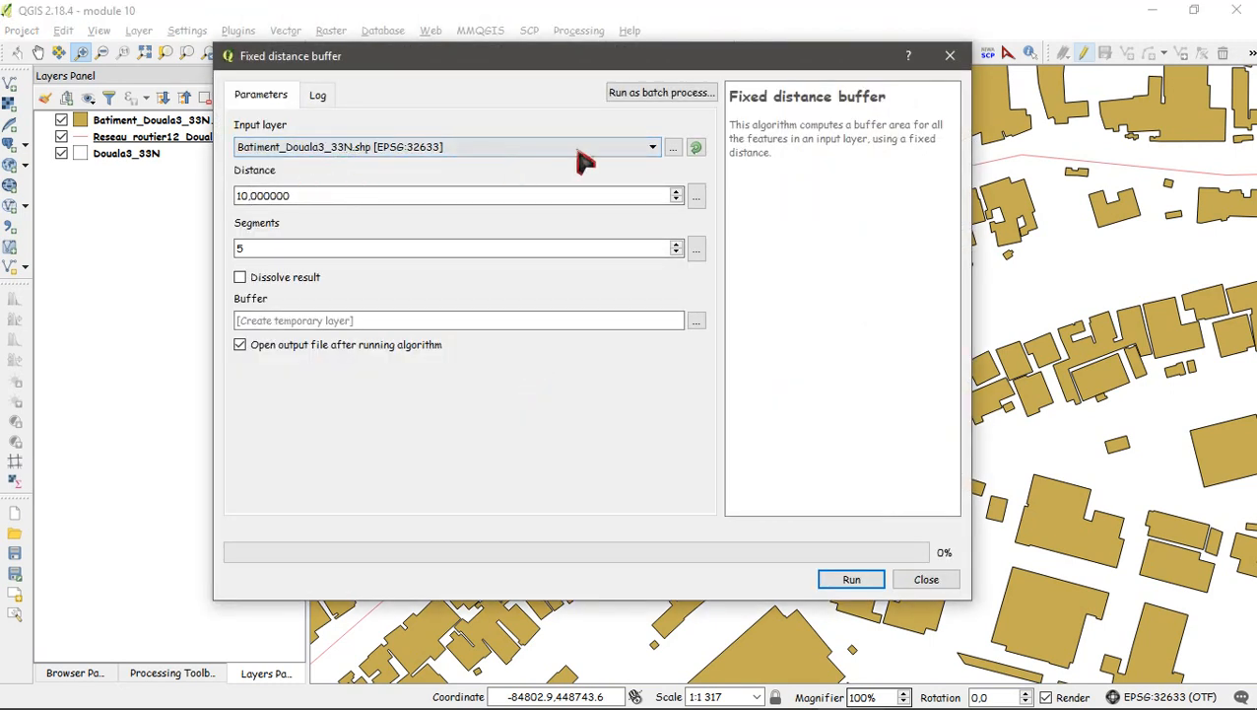
click(655, 154)
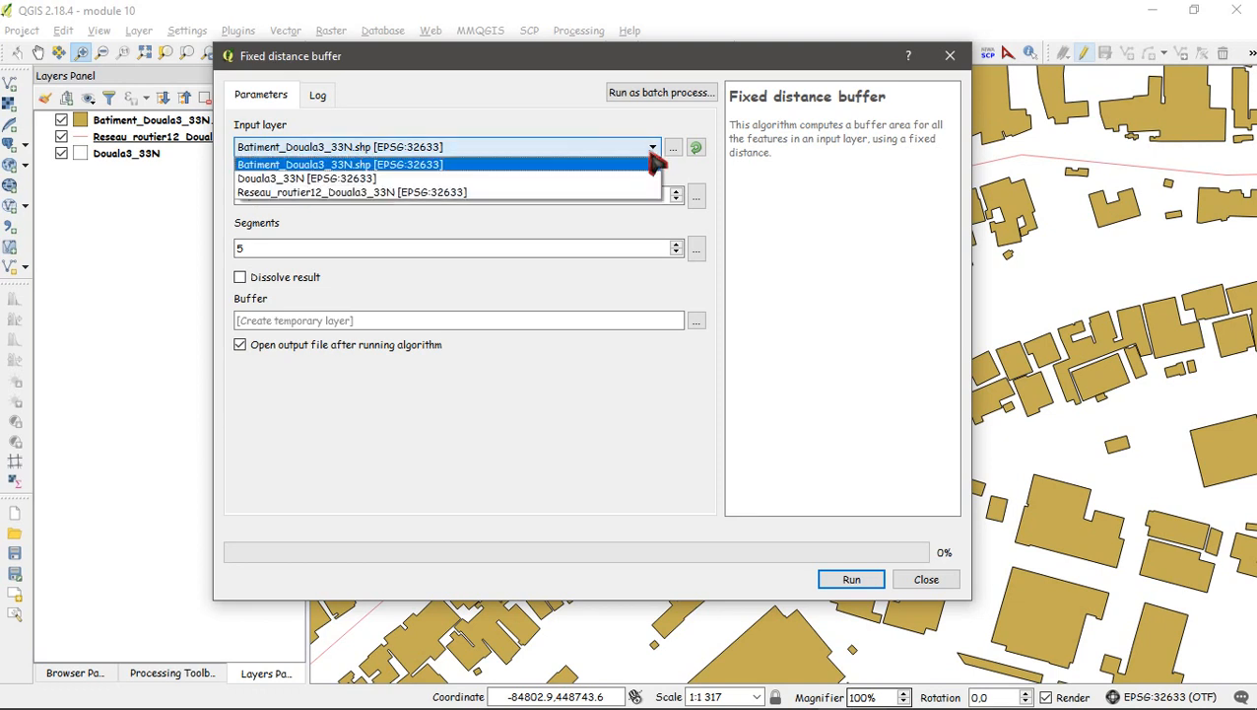
click(427, 195)
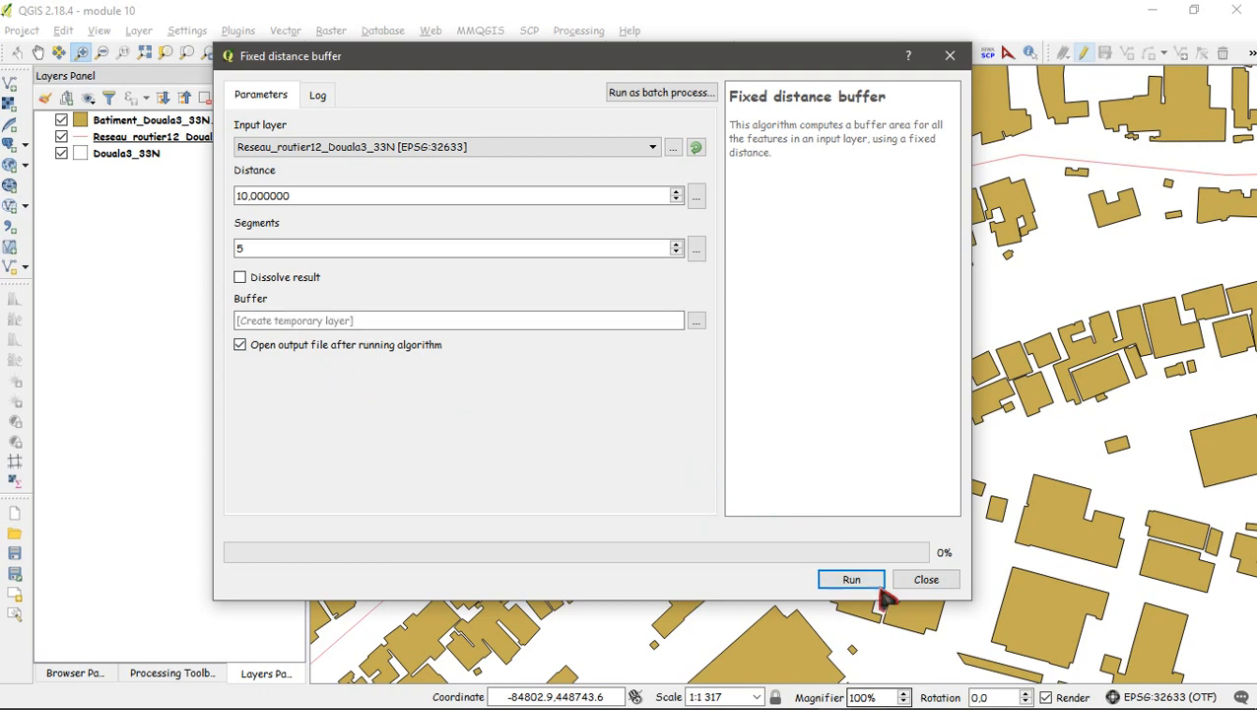
click(854, 582)
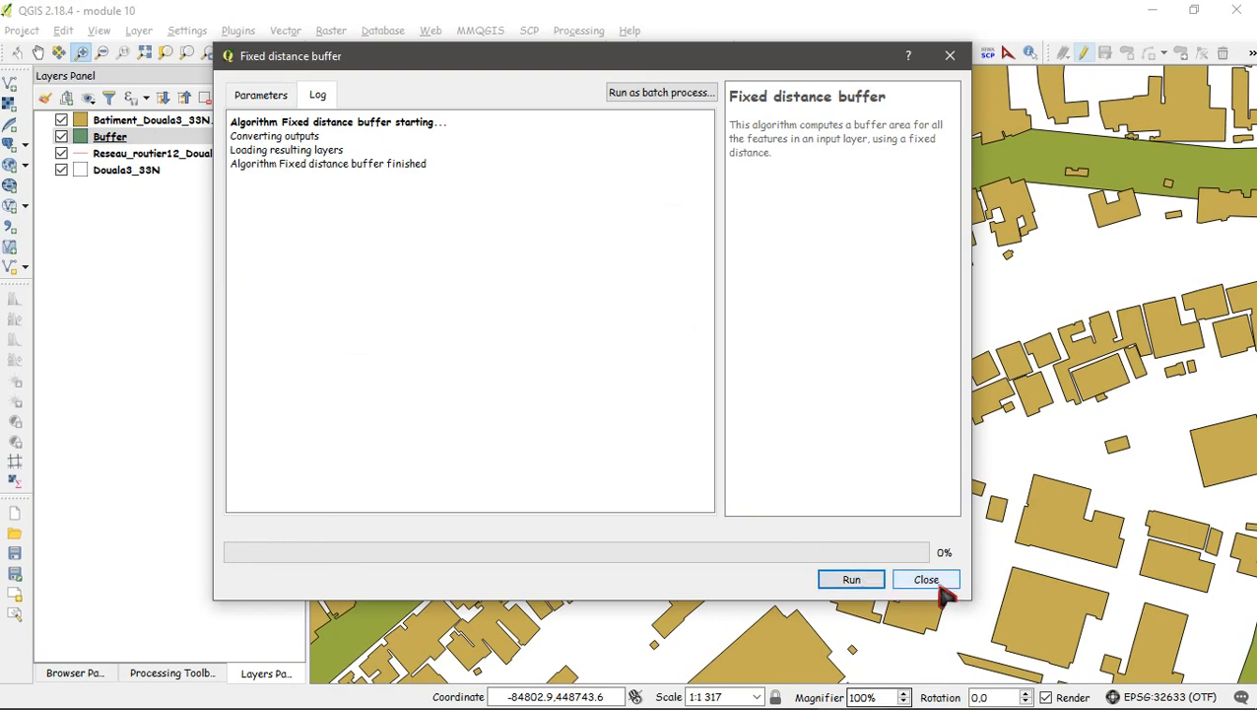
click(927, 581)
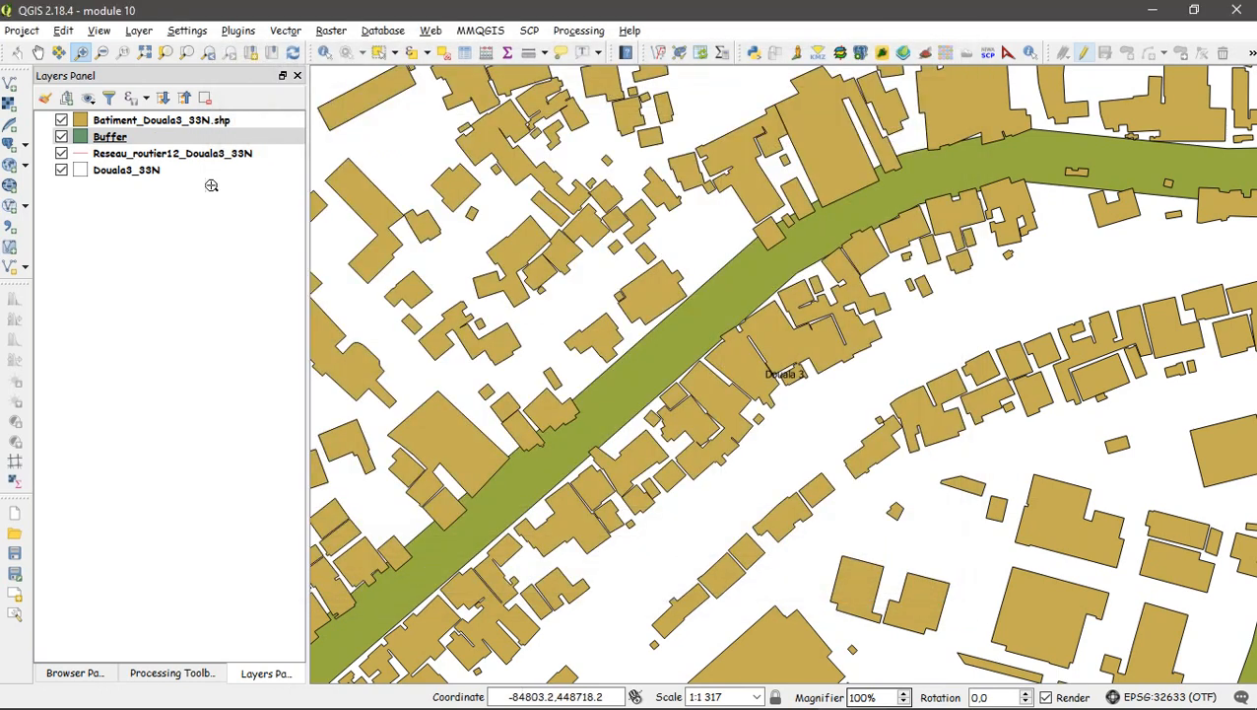
- Move the Buffer layer below Douala3_33N and inspect the buffer and nearby buildings along the road up close
drag(115, 194, 116, 189)
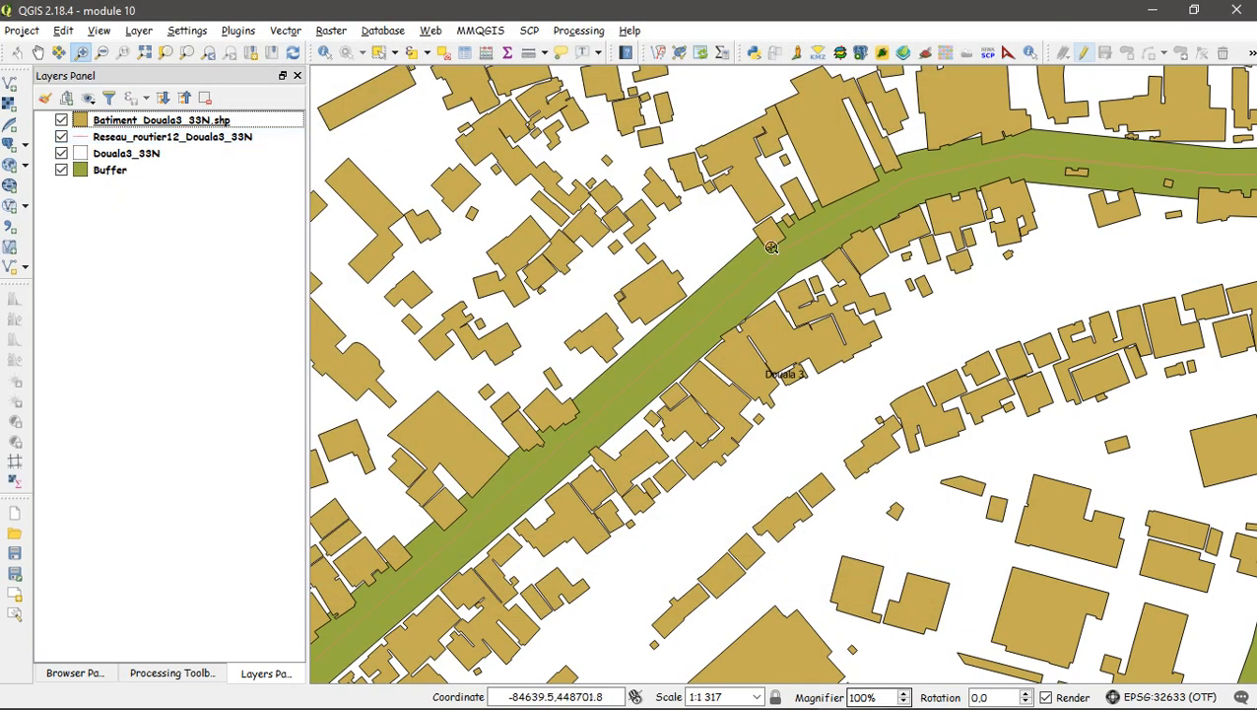
drag(676, 272, 774, 339)
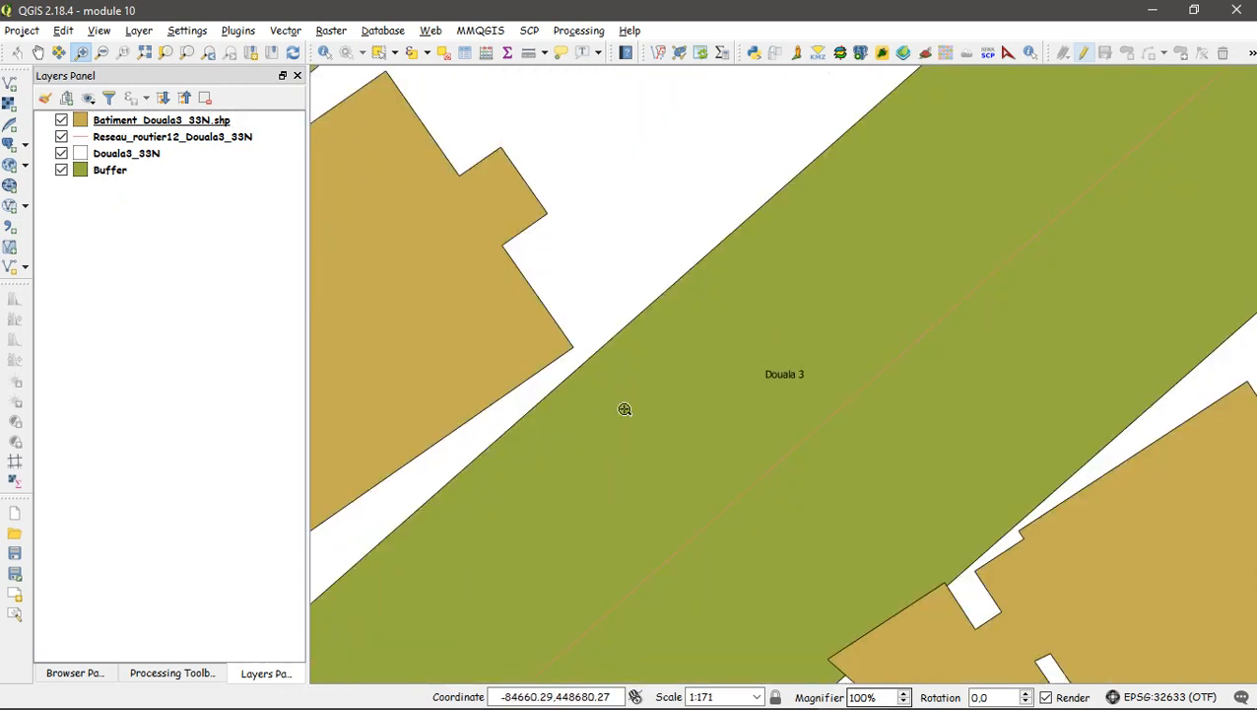
scroll(625, 409, down, 1)
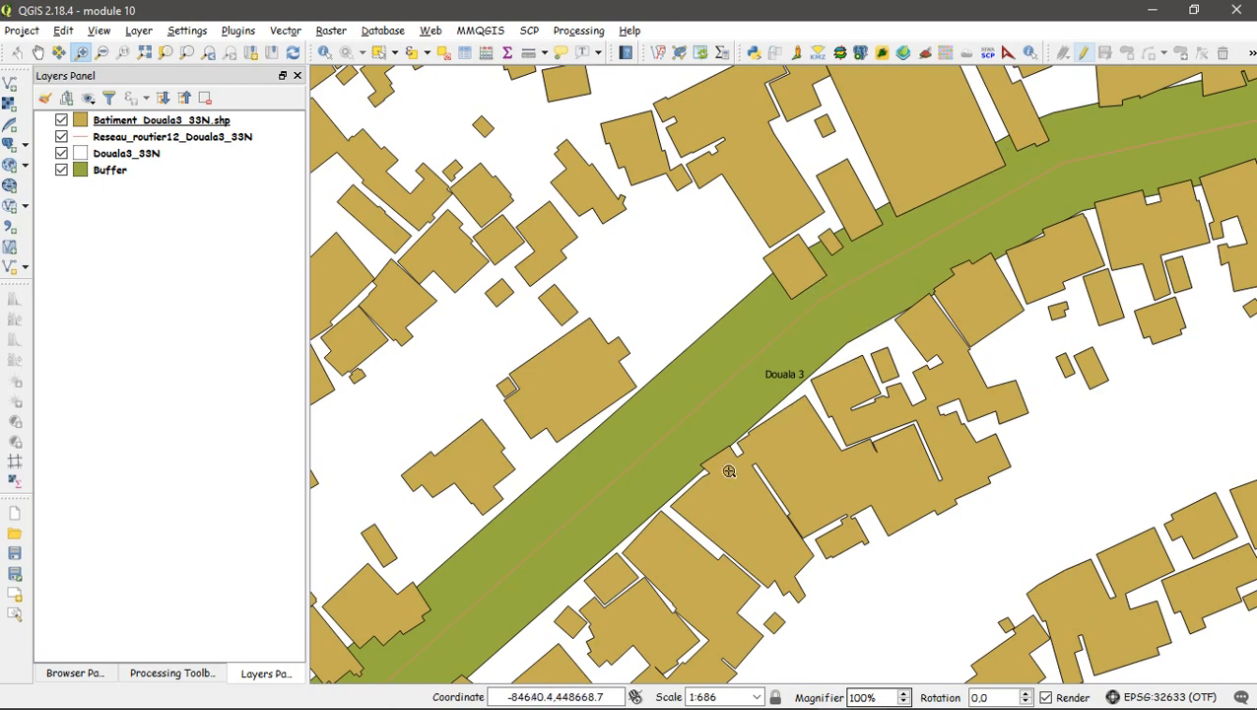
scroll(684, 453, down, 1)
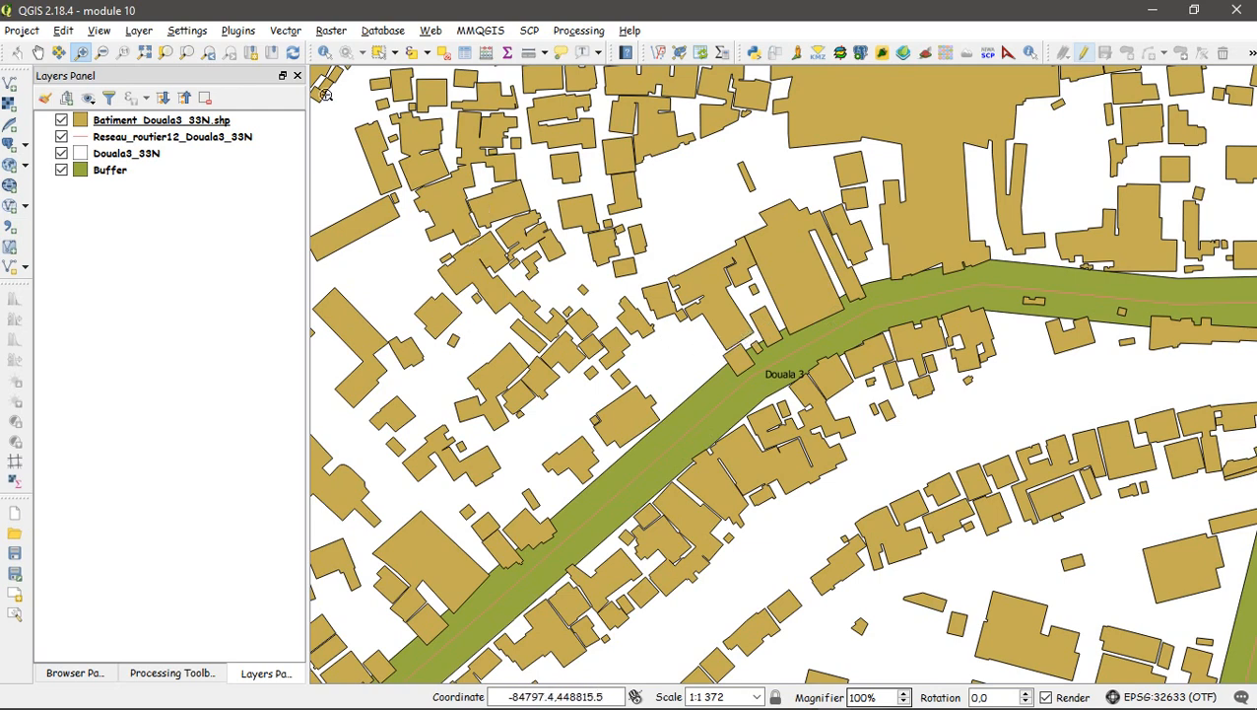
- Run a spatial query that selects the Batiment_Douala3_33N buildings intersecting the Buffer layer as a new selection
click(285, 31)
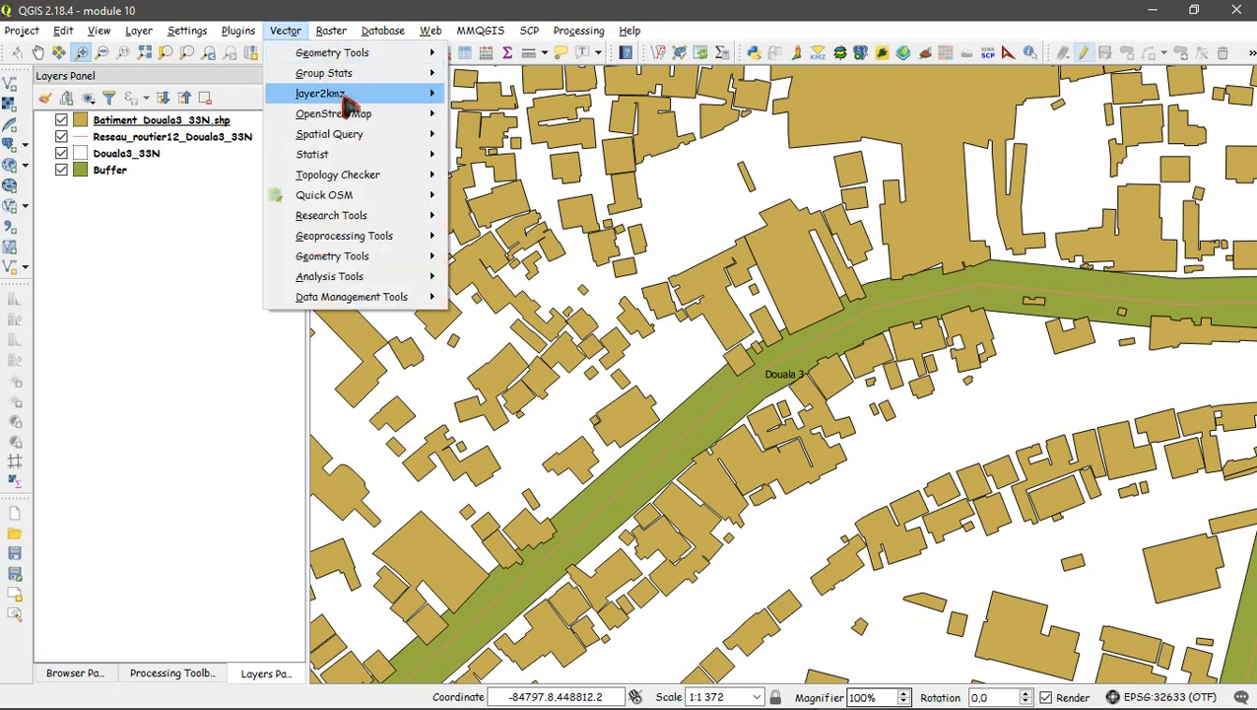
mouse_move(399, 146)
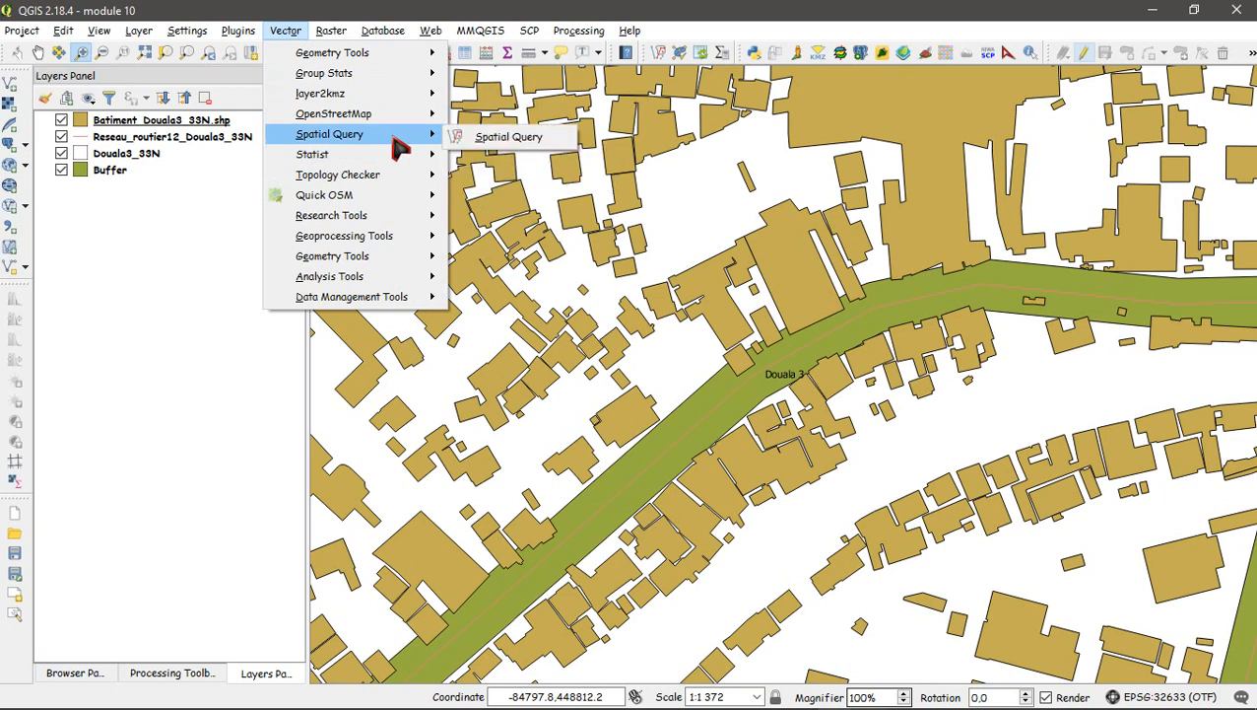
click(488, 146)
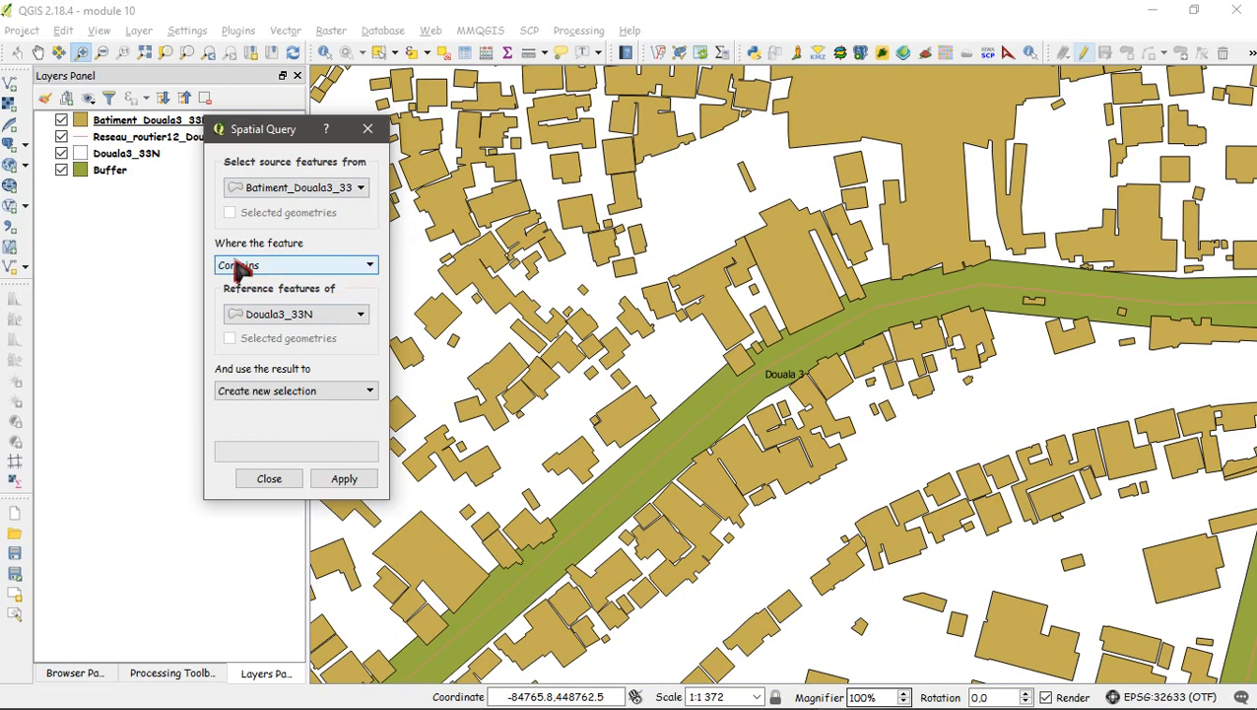
click(371, 268)
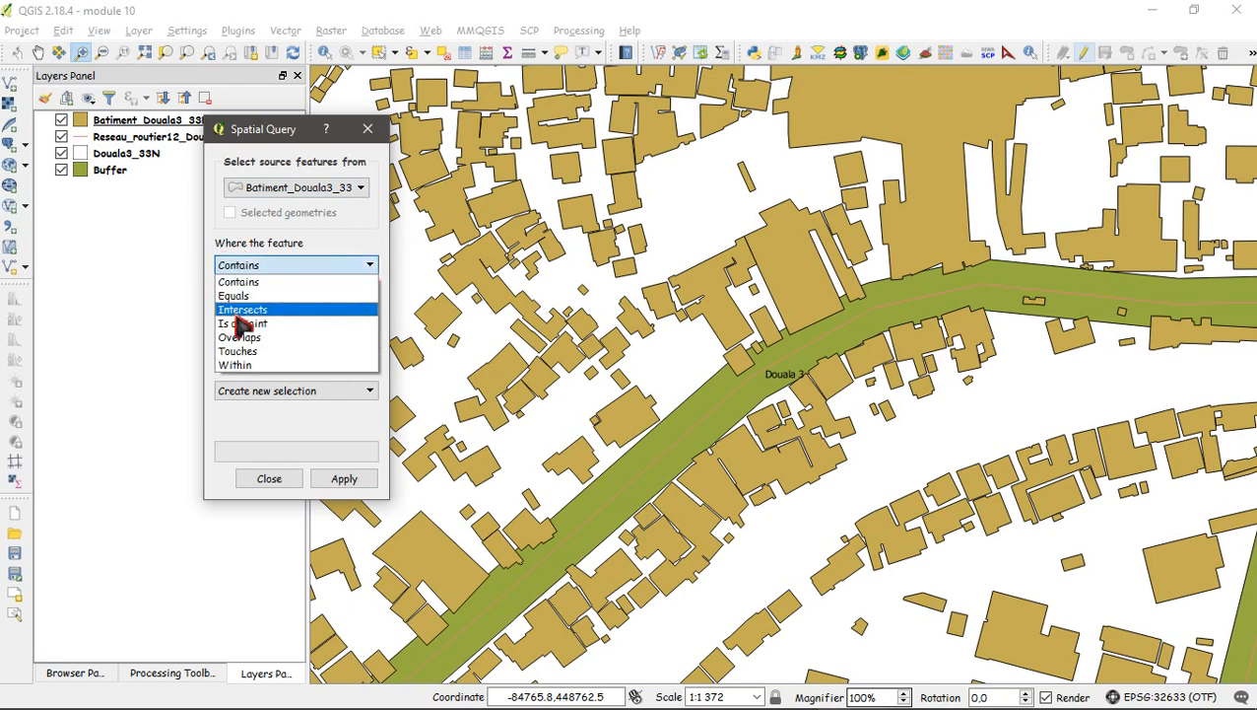
click(239, 314)
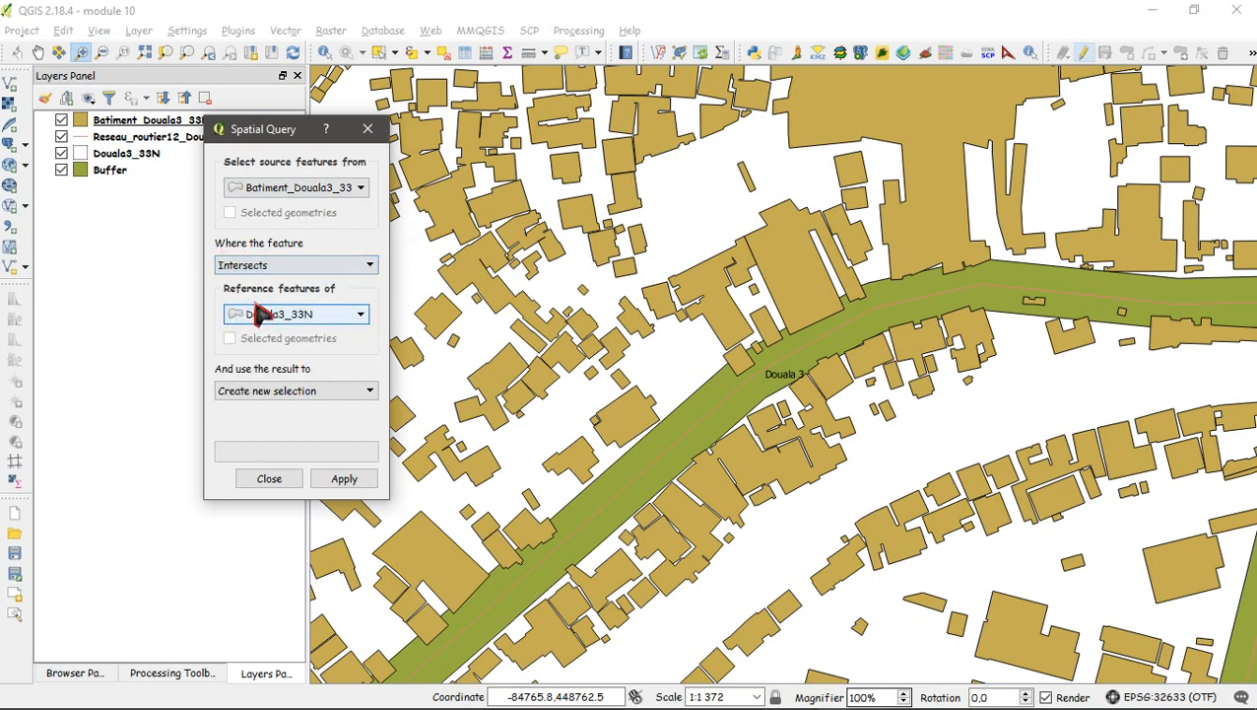
click(362, 317)
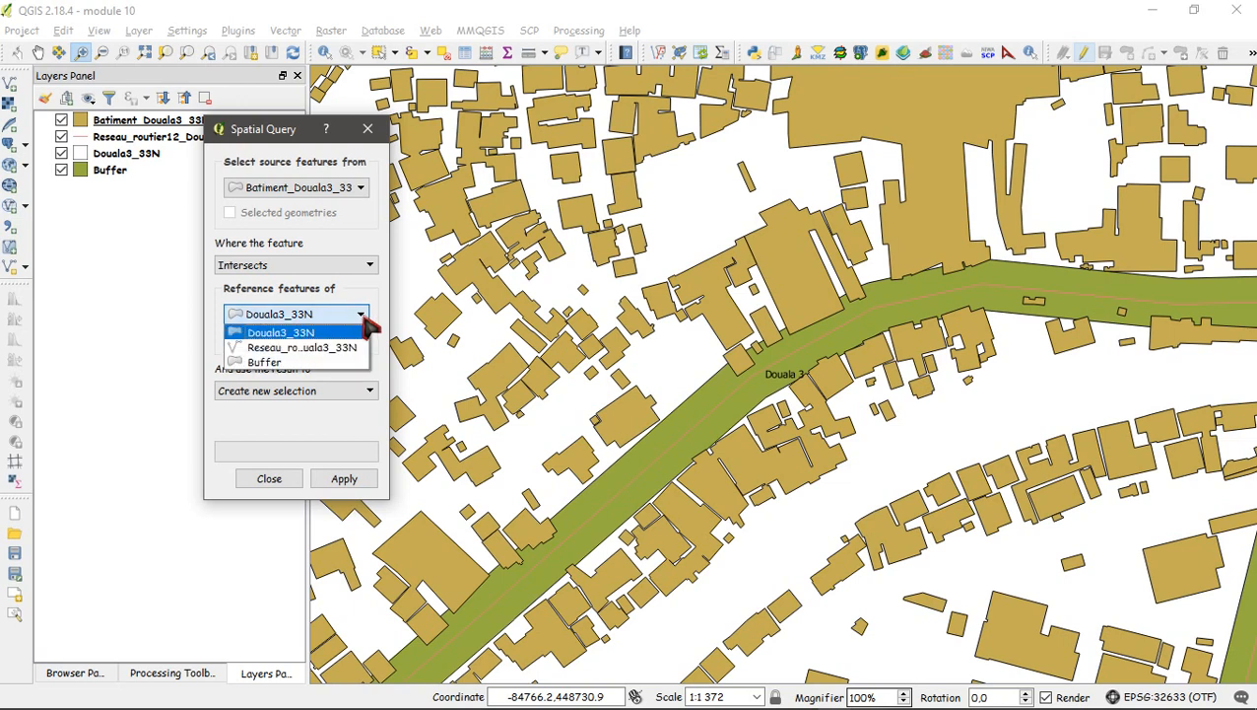
click(269, 363)
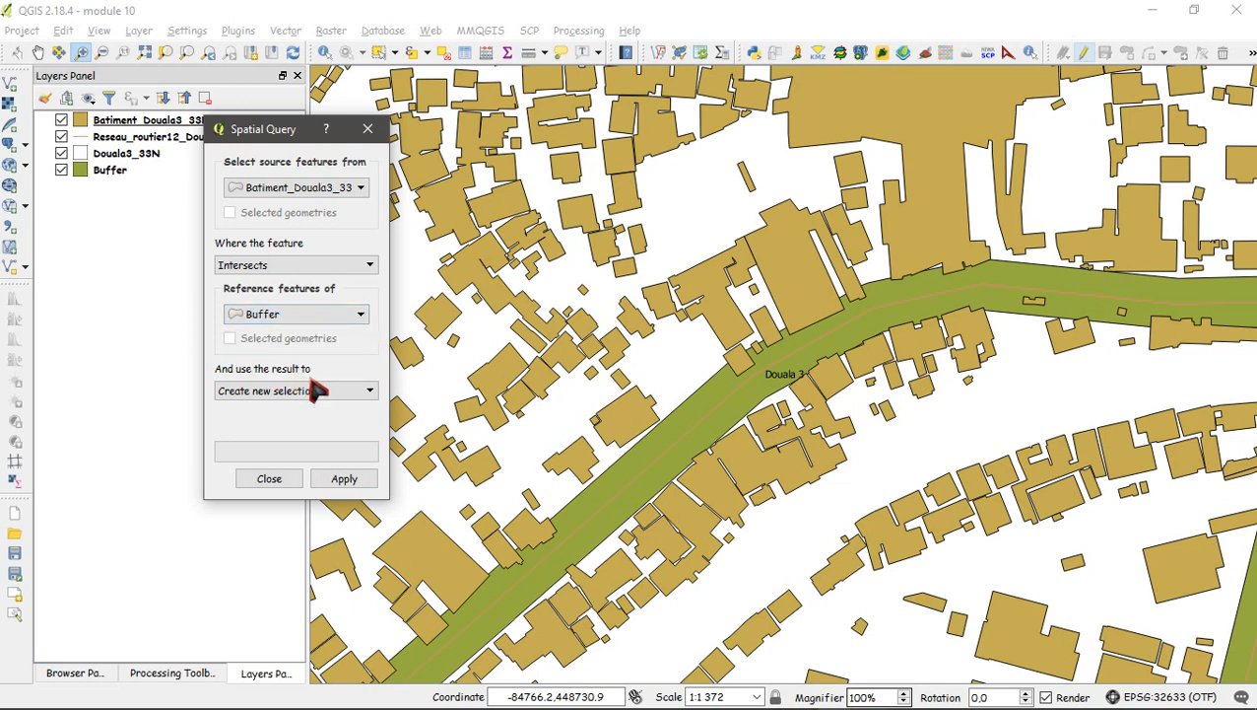
click(344, 475)
click(355, 479)
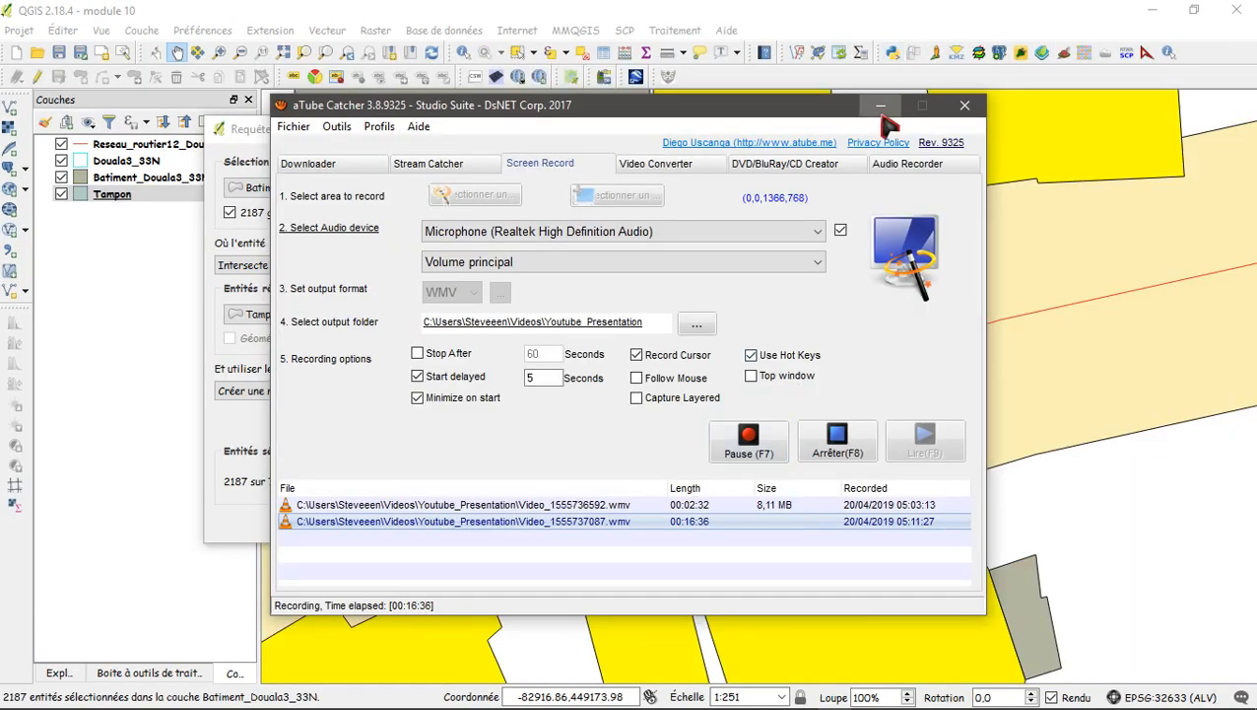
- Create a new layer from the buildings selected by the spatial query
click(881, 107)
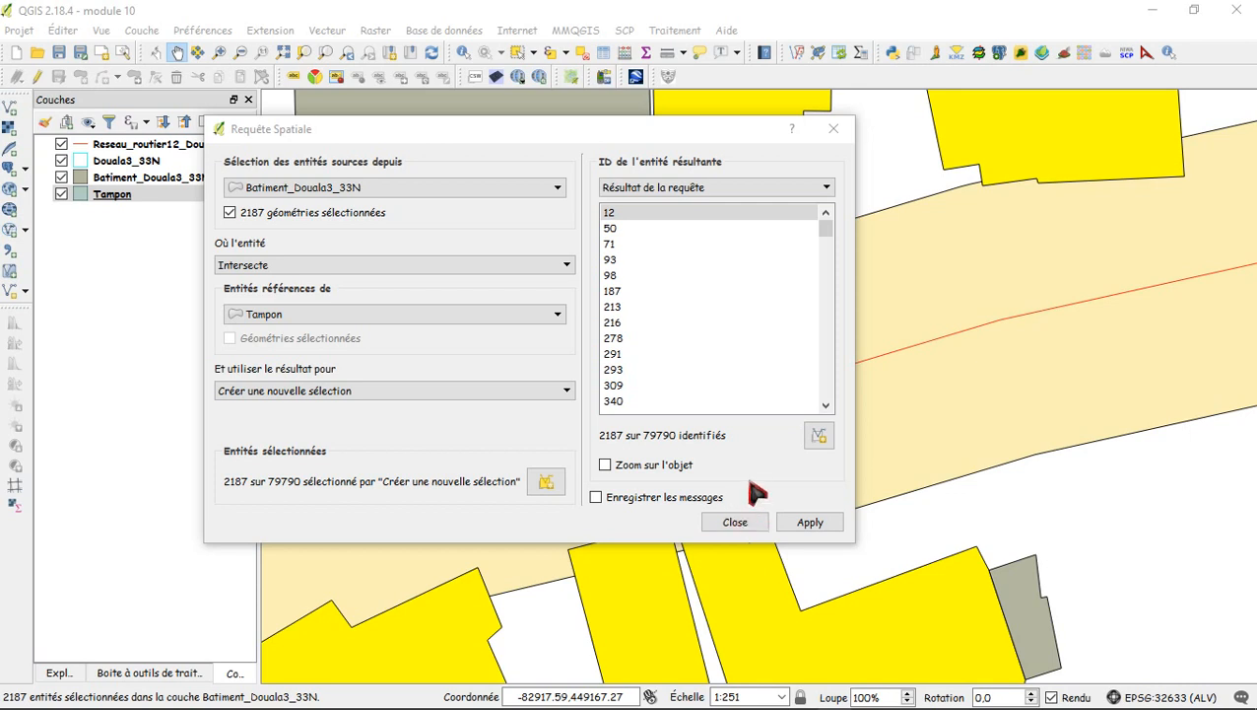
click(544, 485)
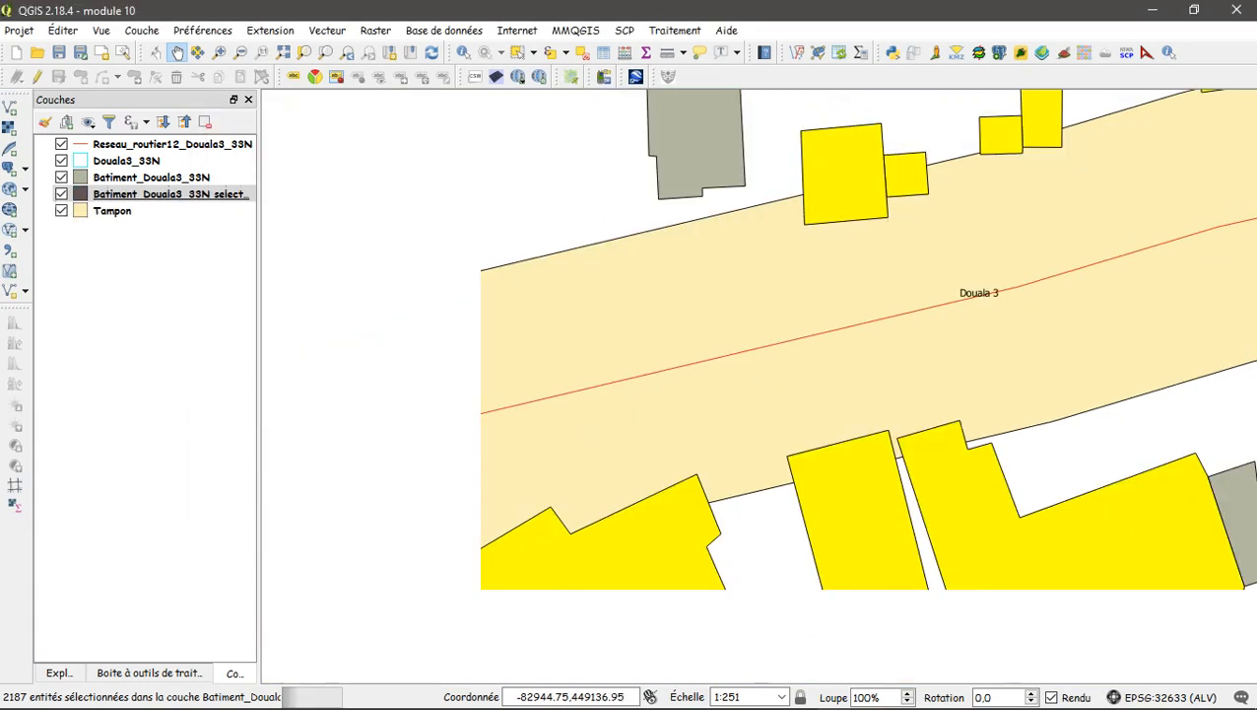
drag(541, 428, 715, 524)
- Clear the building selection and move Batiment_Douala3_33N below Batiment_Douala3_33N selected in the layer order
click(172, 196)
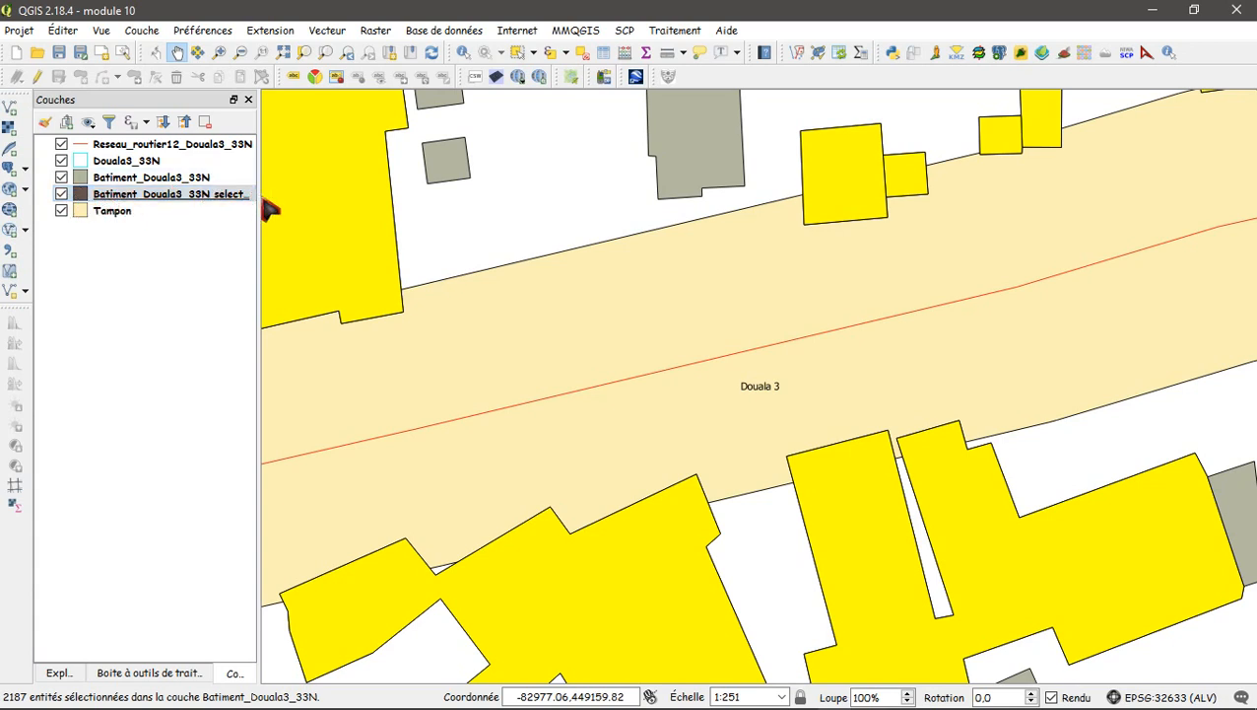
drag(259, 202, 284, 206)
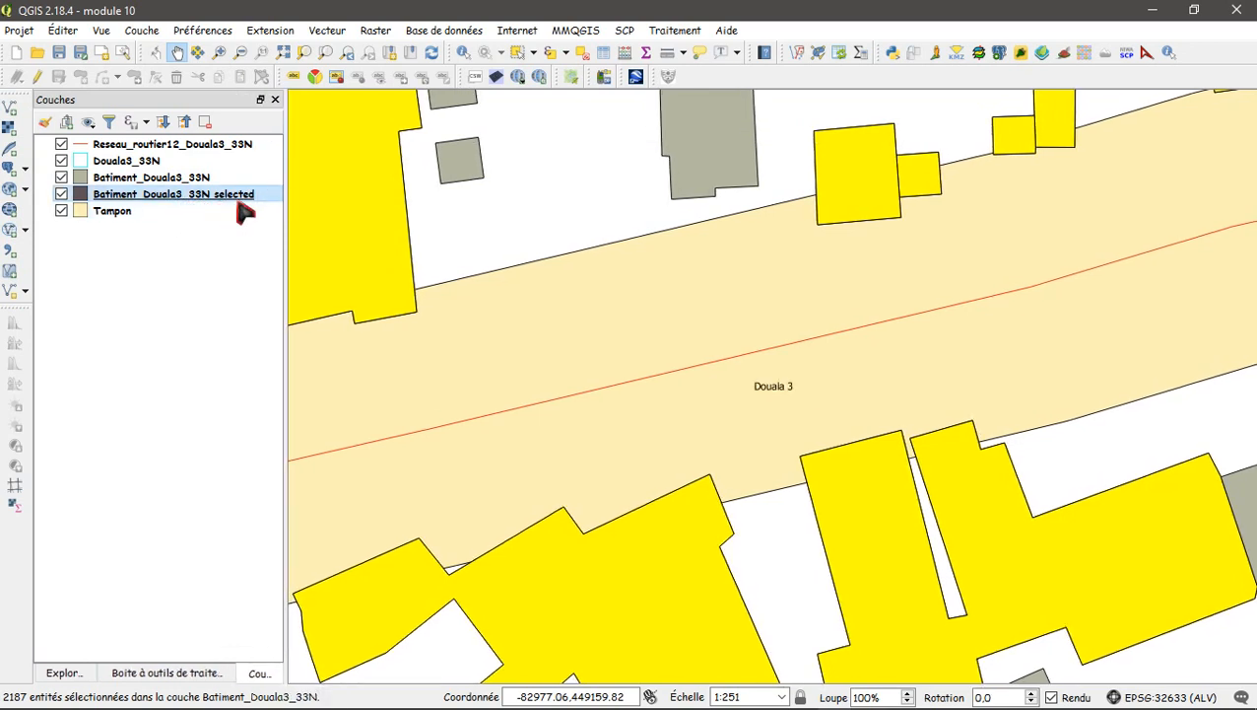
click(585, 57)
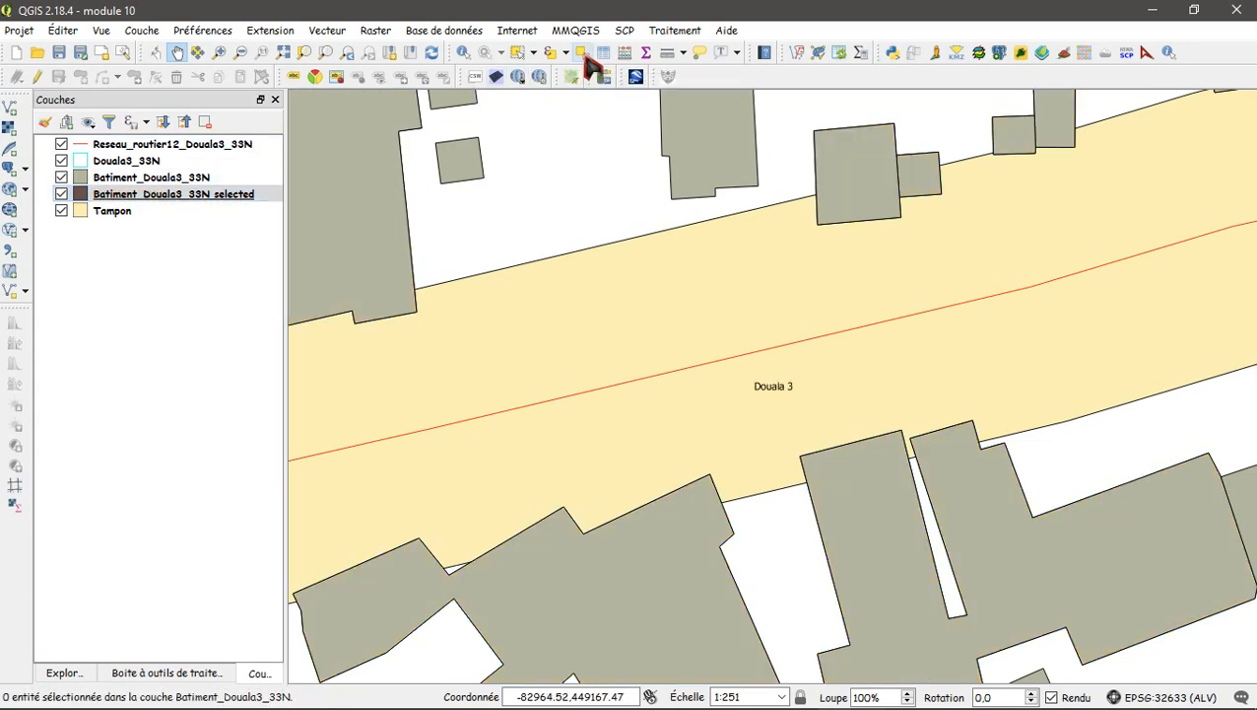
drag(141, 184, 142, 218)
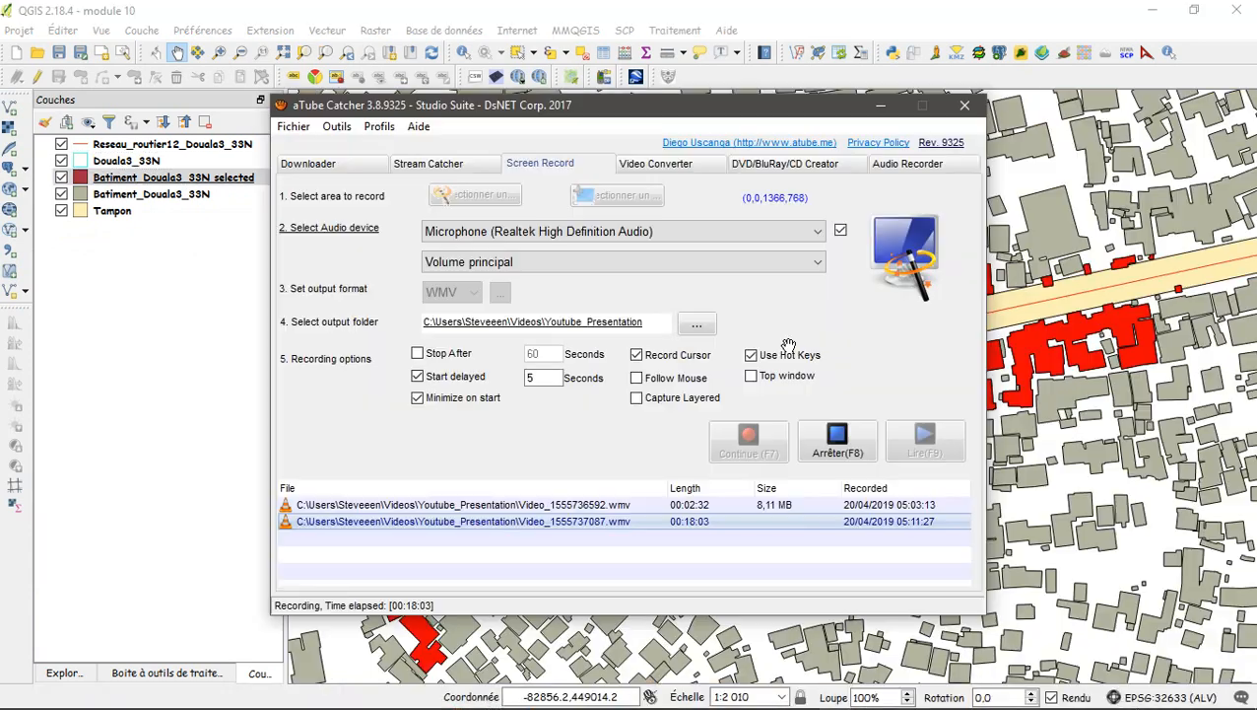
click(881, 106)
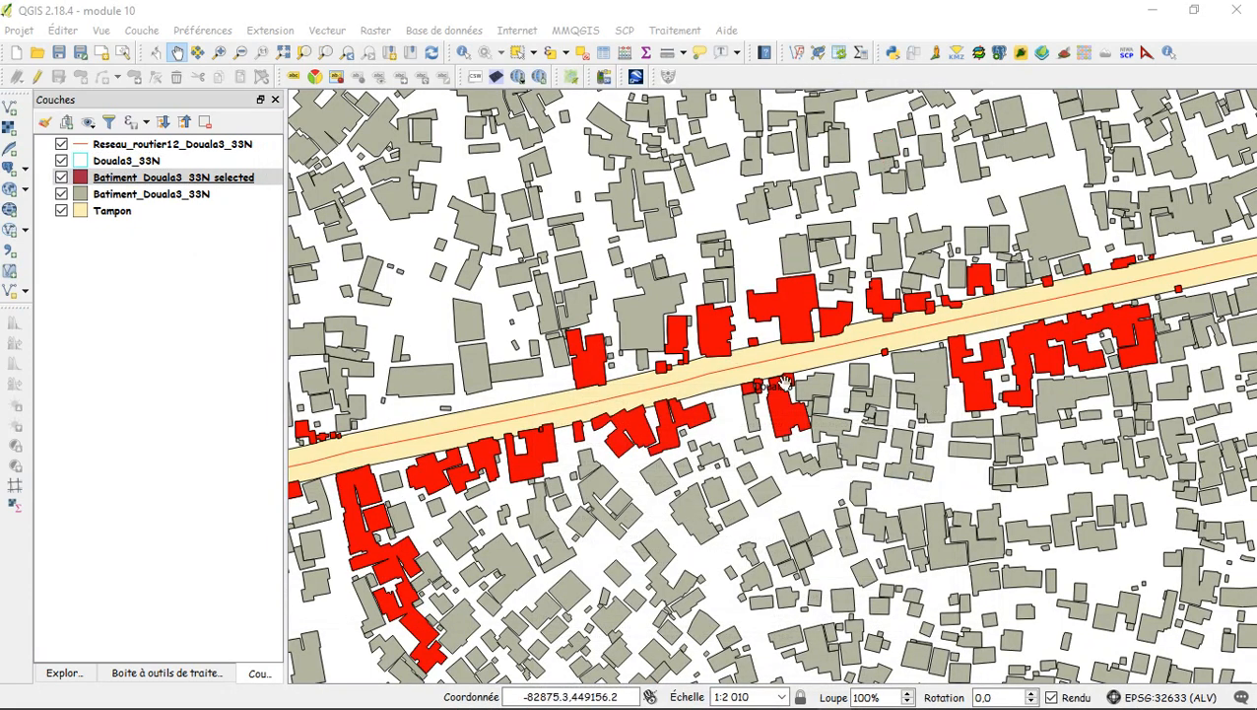
scroll(626, 396, down, 1)
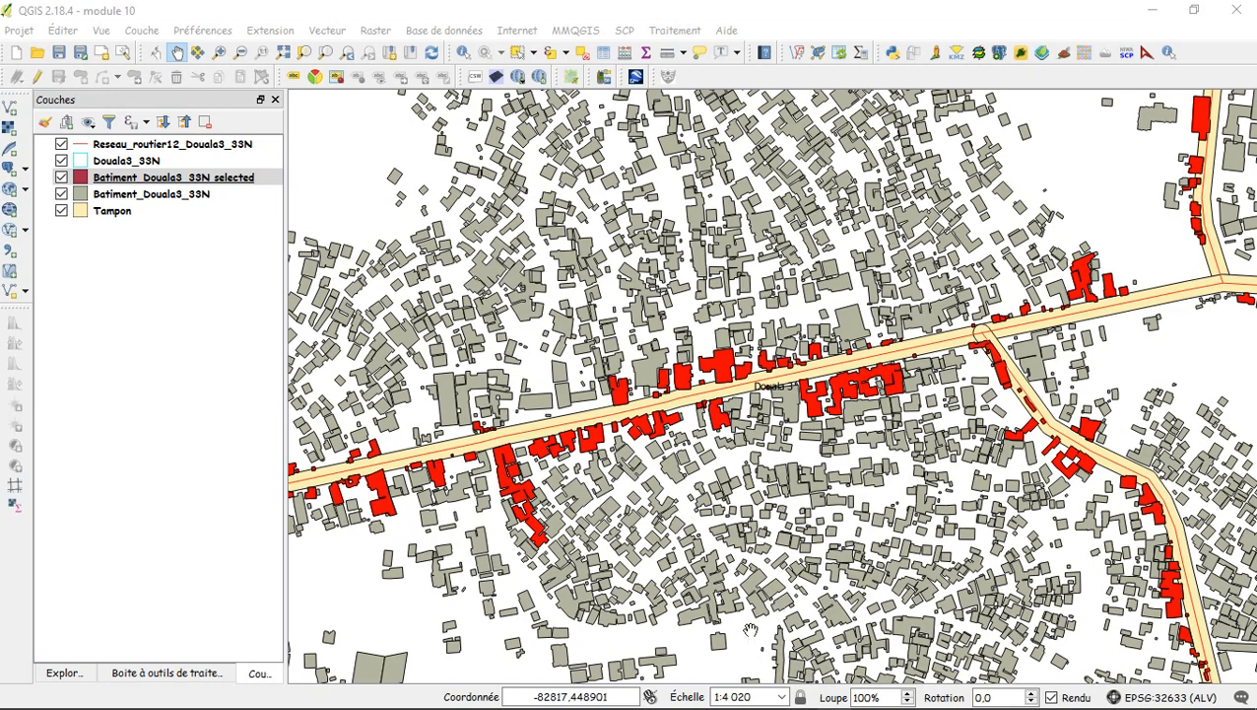
click(833, 697)
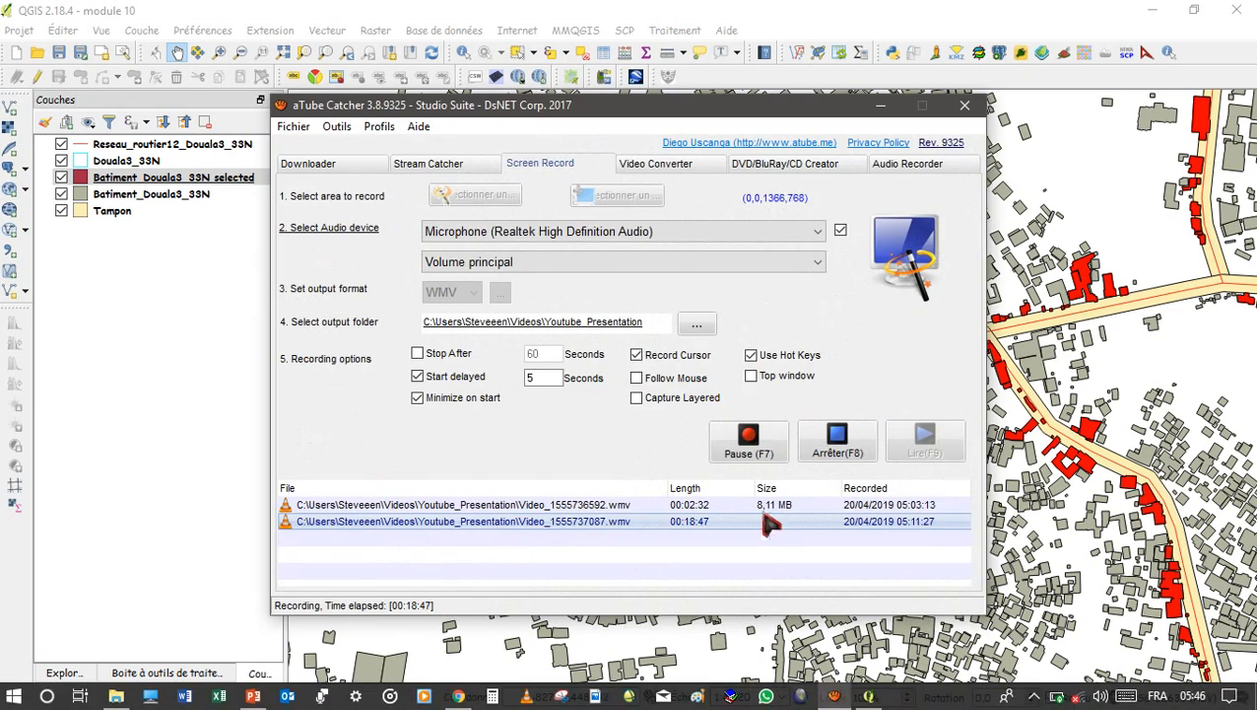